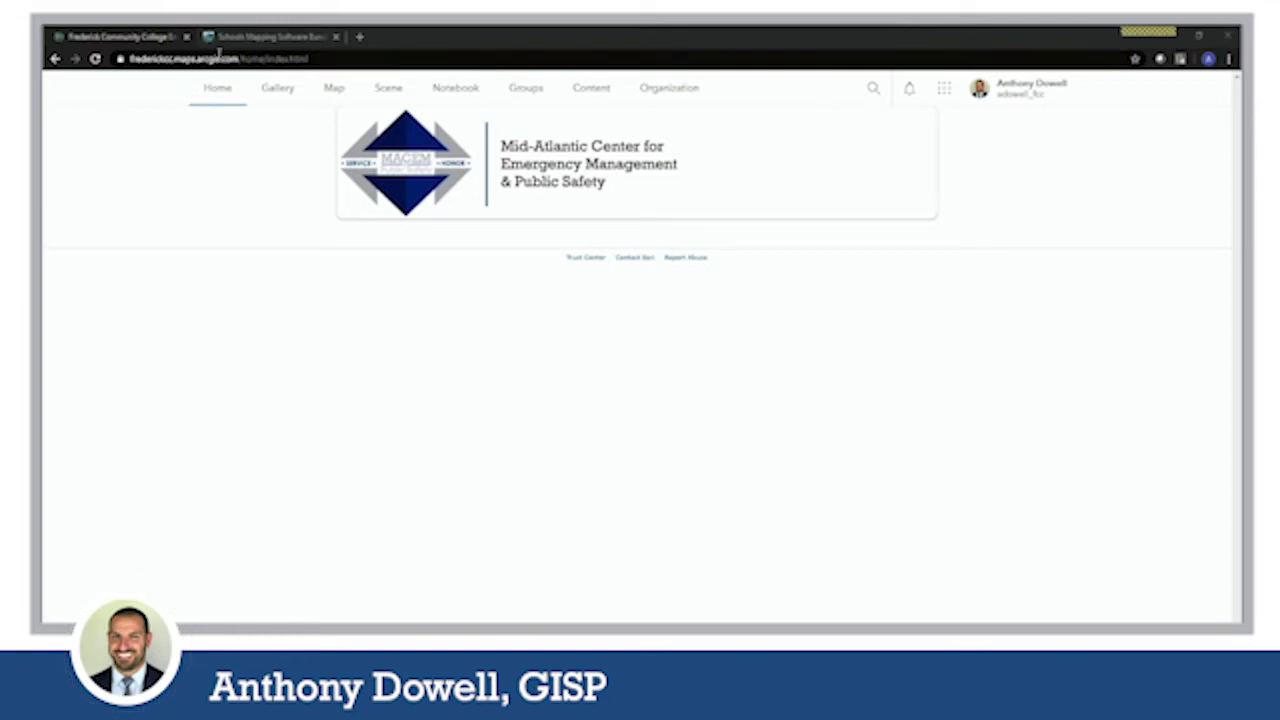
Examine the overview and licensing tiers on Esri's Schools Mapping Software Bundle page.
left_click(260, 38)
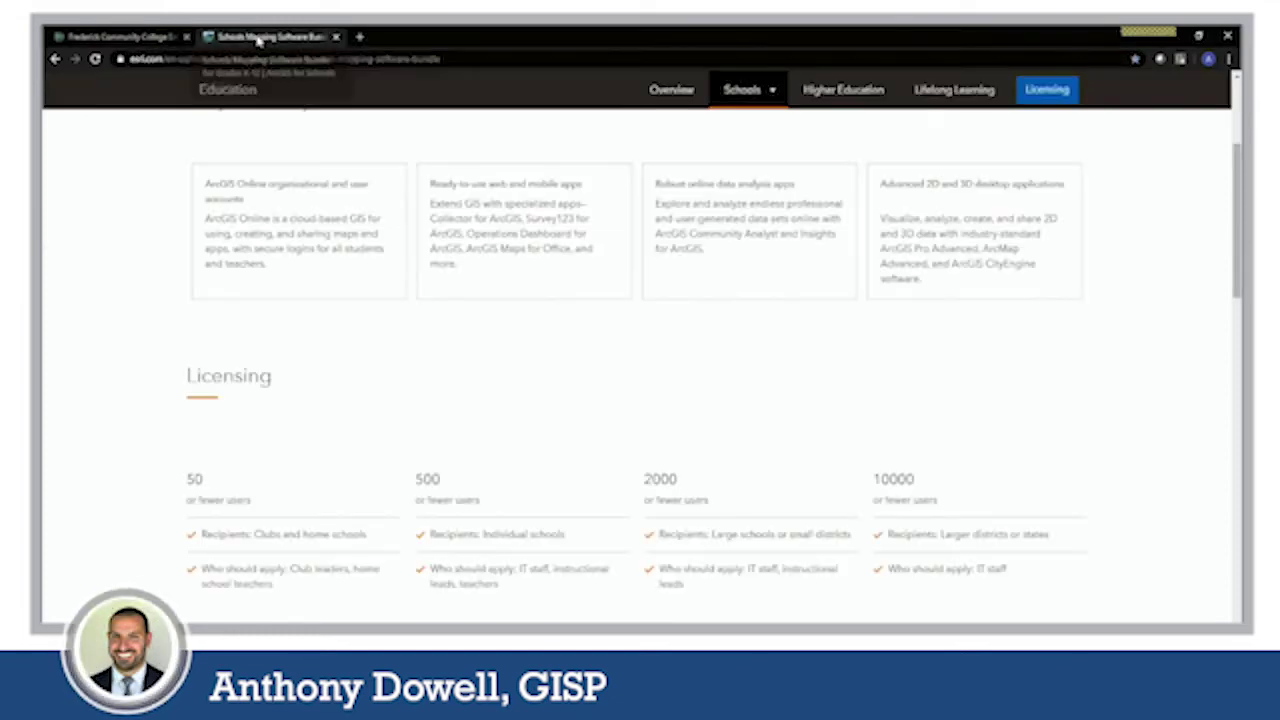
scroll(380, 193, "up", 3)
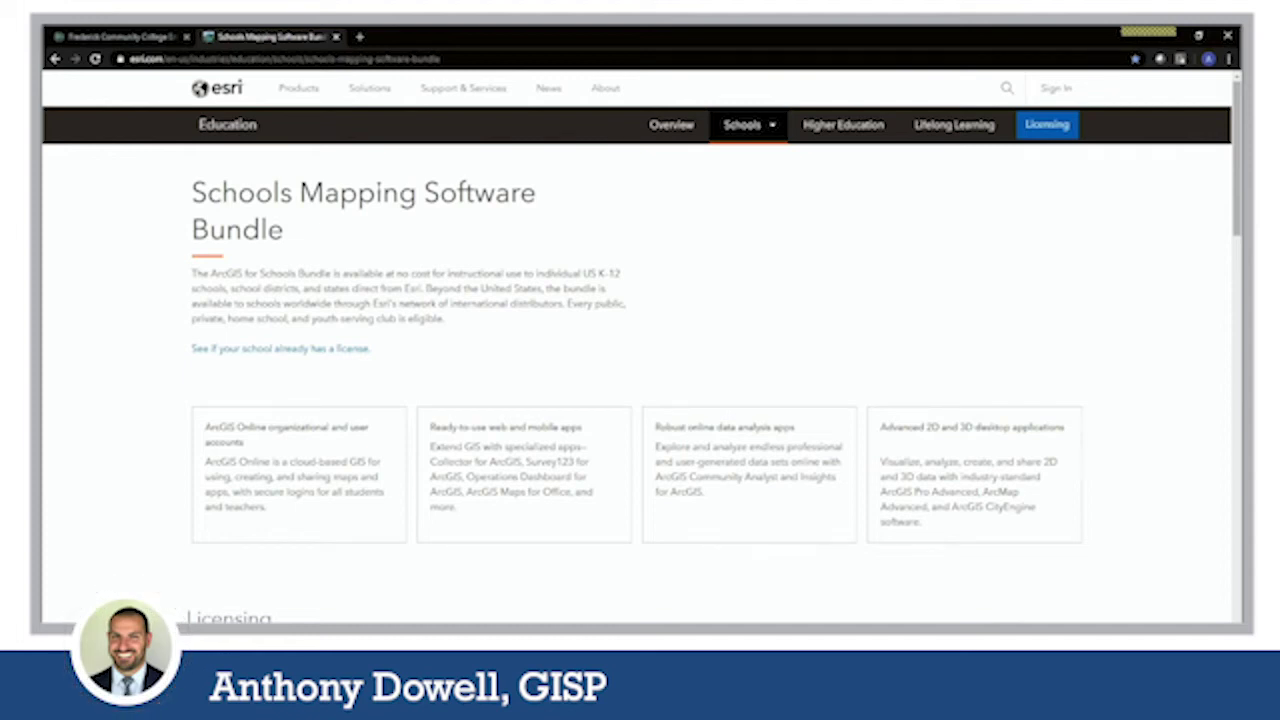
scroll(502, 388, "down", 2)
scroll(502, 388, "down", 4)
scroll(414, 271, "down", 1)
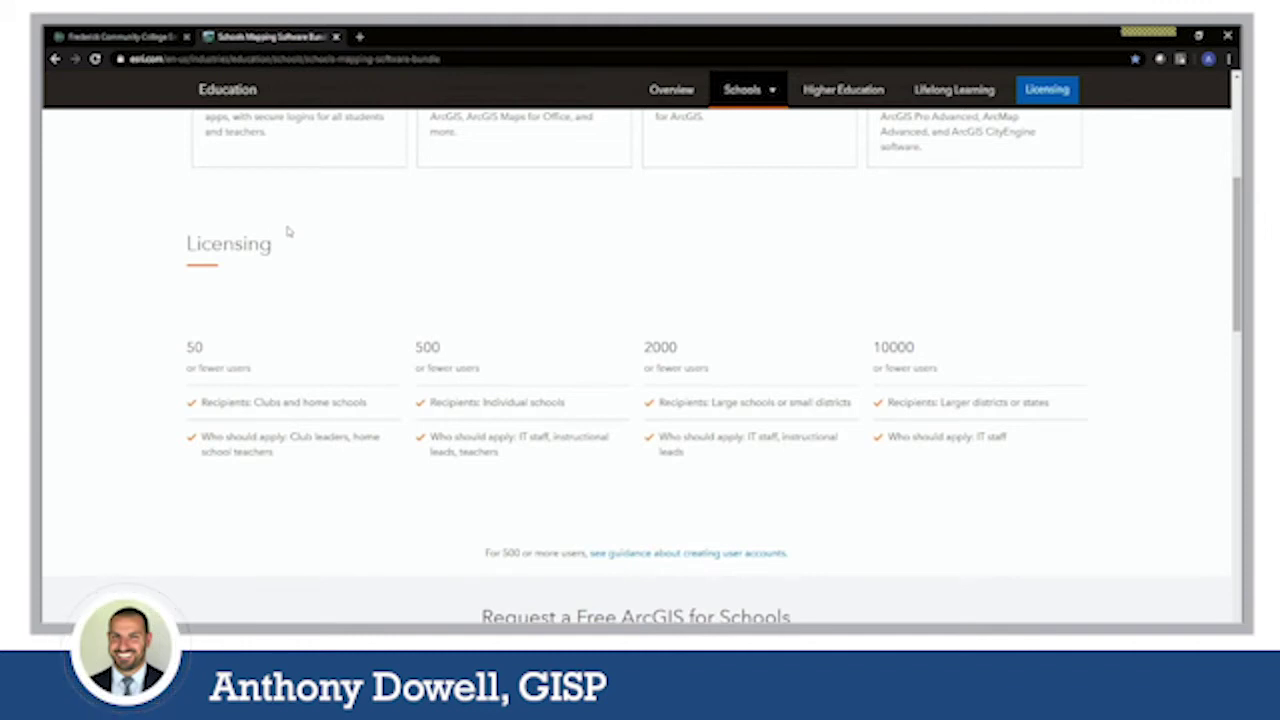
Review the request form for the free ArcGIS for Schools Bundle, from the school details through the terms and conditions.
scroll(428, 287, "down", 5)
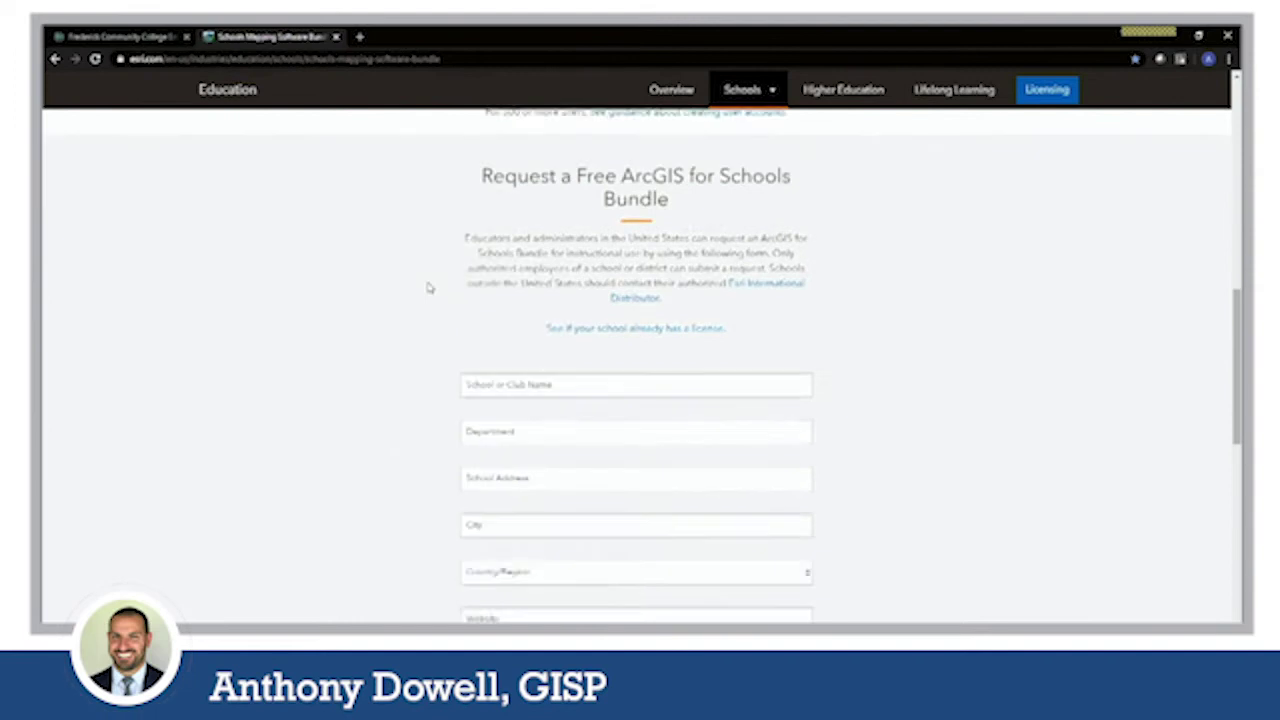
scroll(418, 282, "up", 4)
scroll(418, 282, "down", 4)
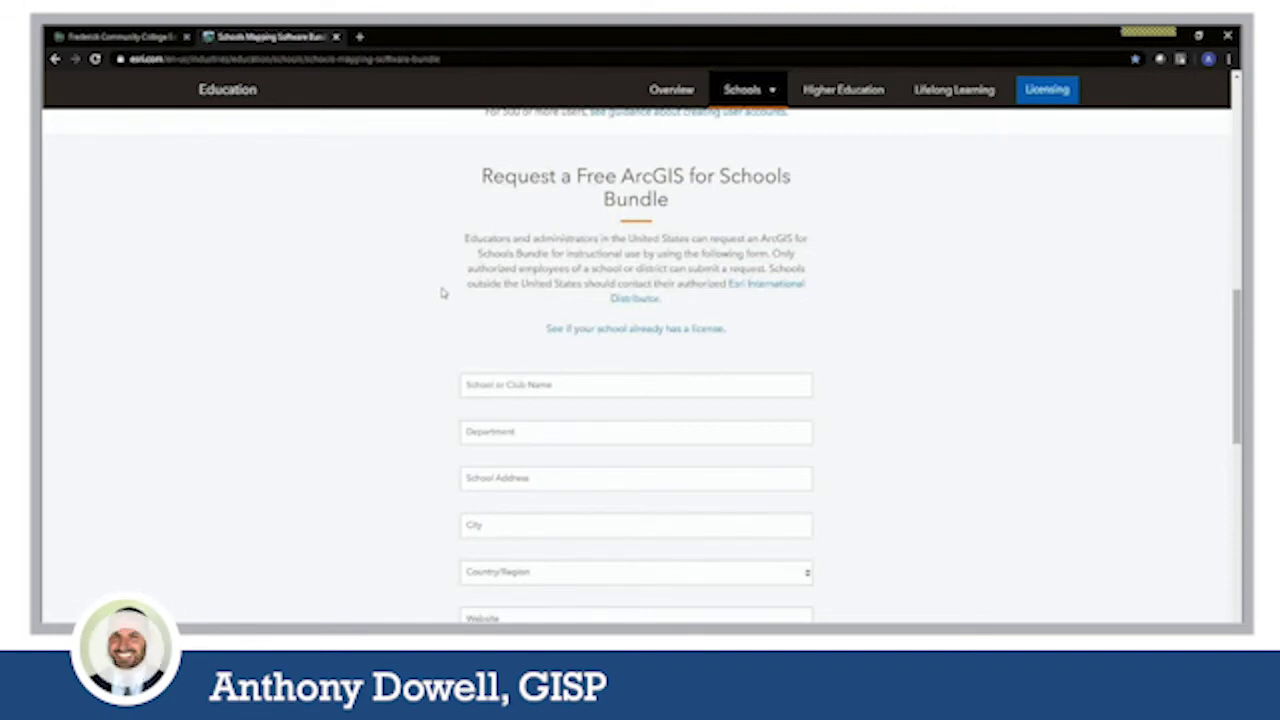
scroll(912, 423, "down", 1)
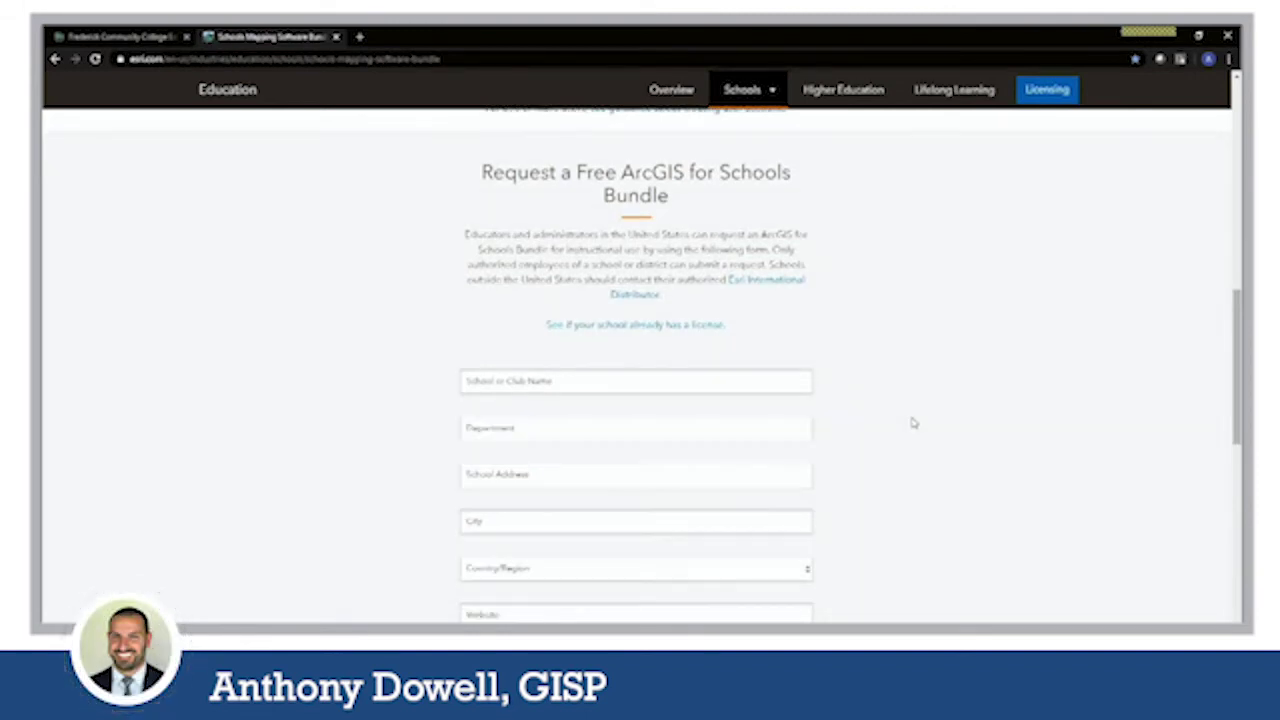
scroll(912, 423, "down", 3)
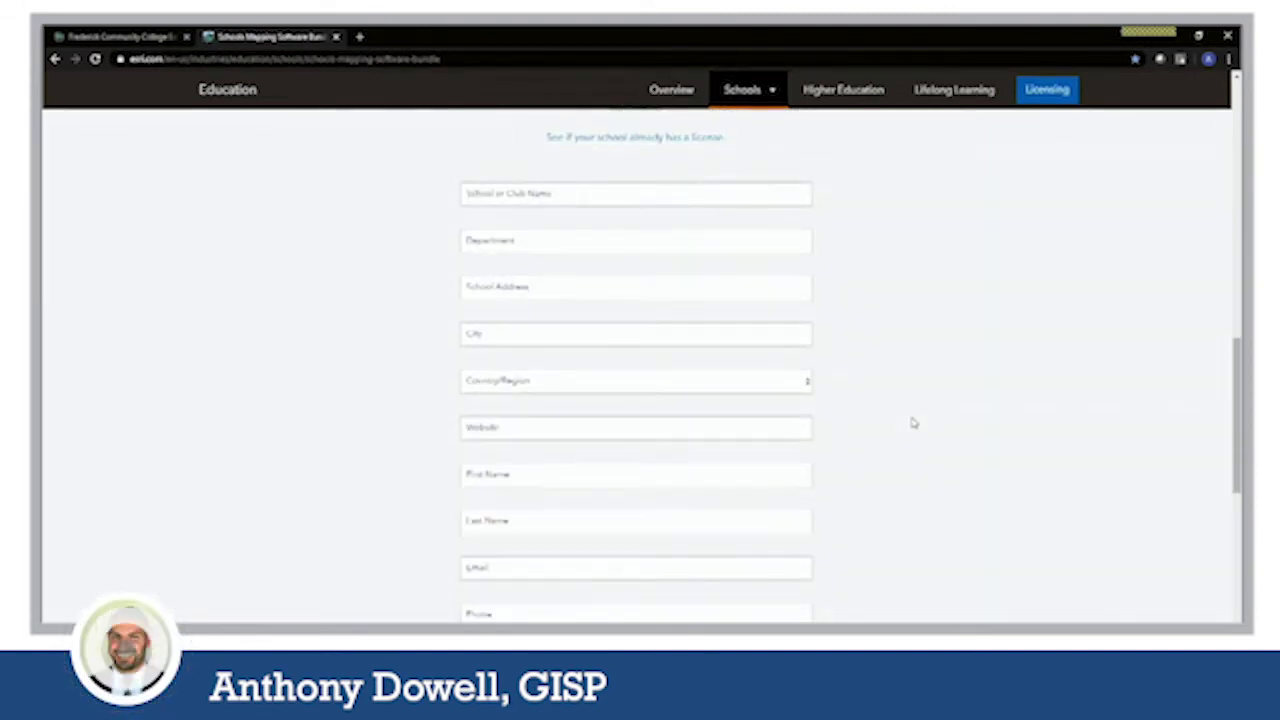
scroll(912, 423, "down", 1)
scroll(912, 423, "down", 3)
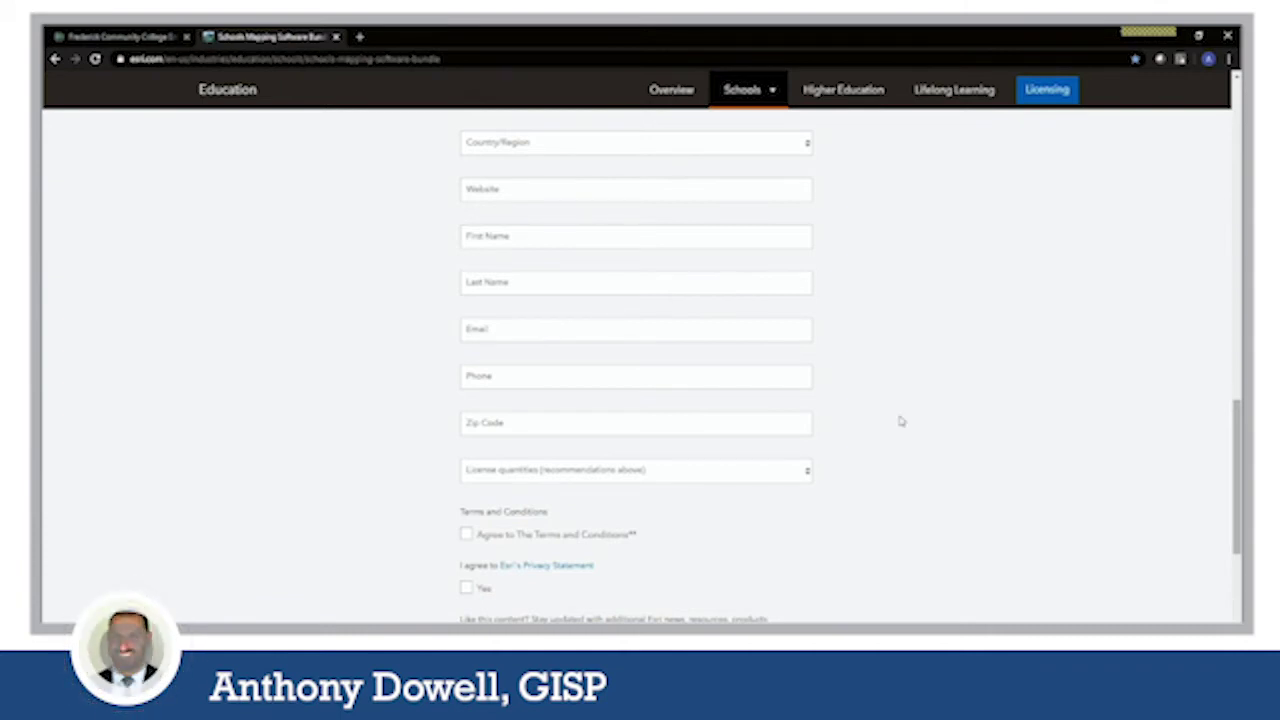
Return to the Frederick Community College organization site, open its gallery and display the items as a list.
left_click(124, 37)
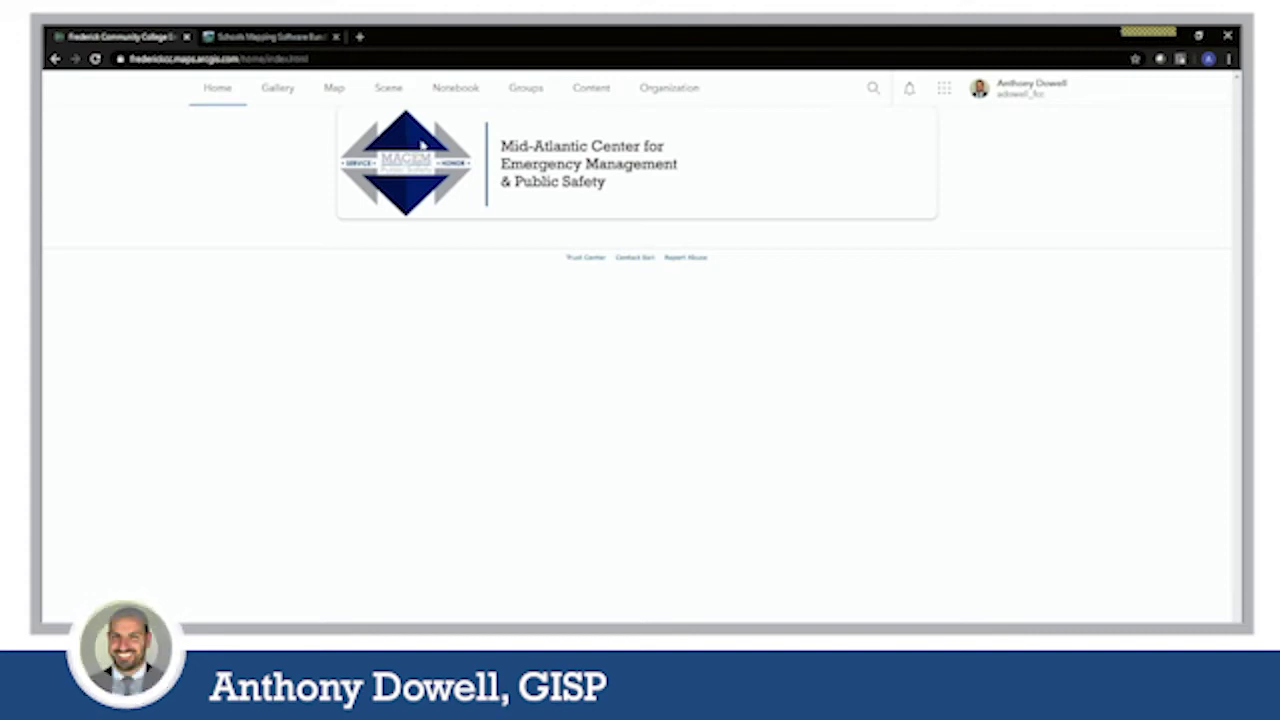
left_click(279, 92)
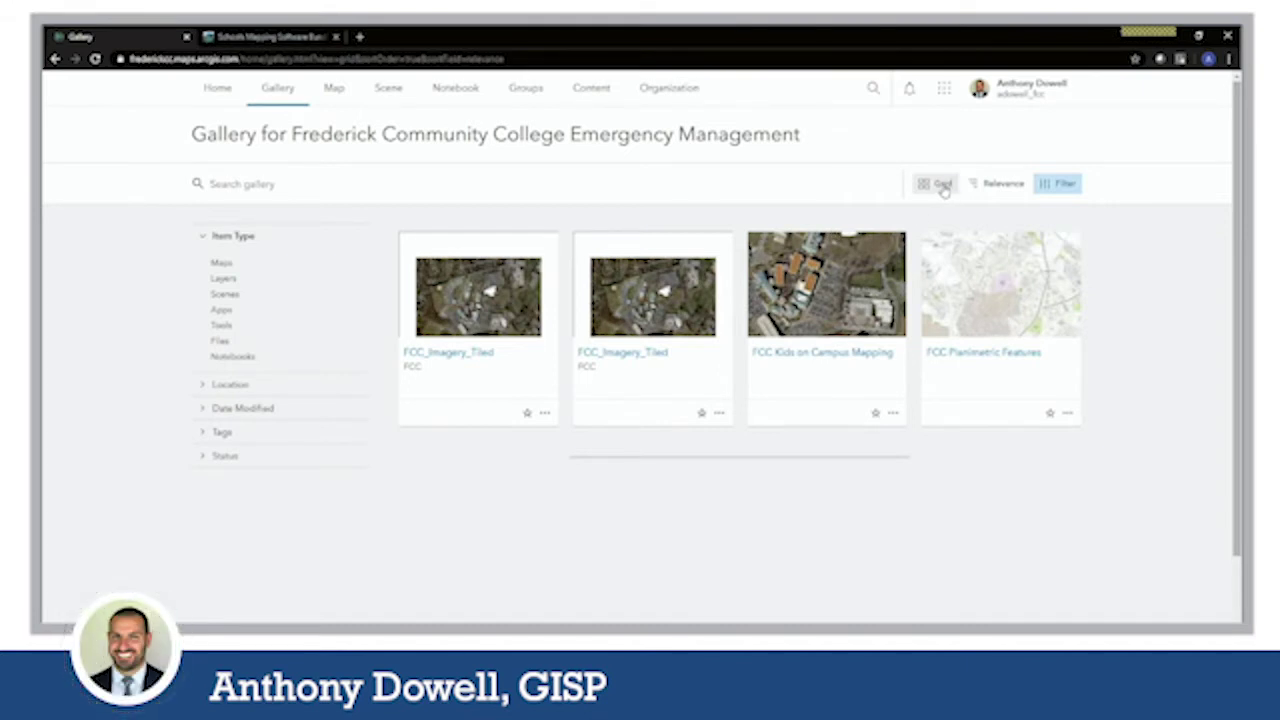
left_click(990, 185)
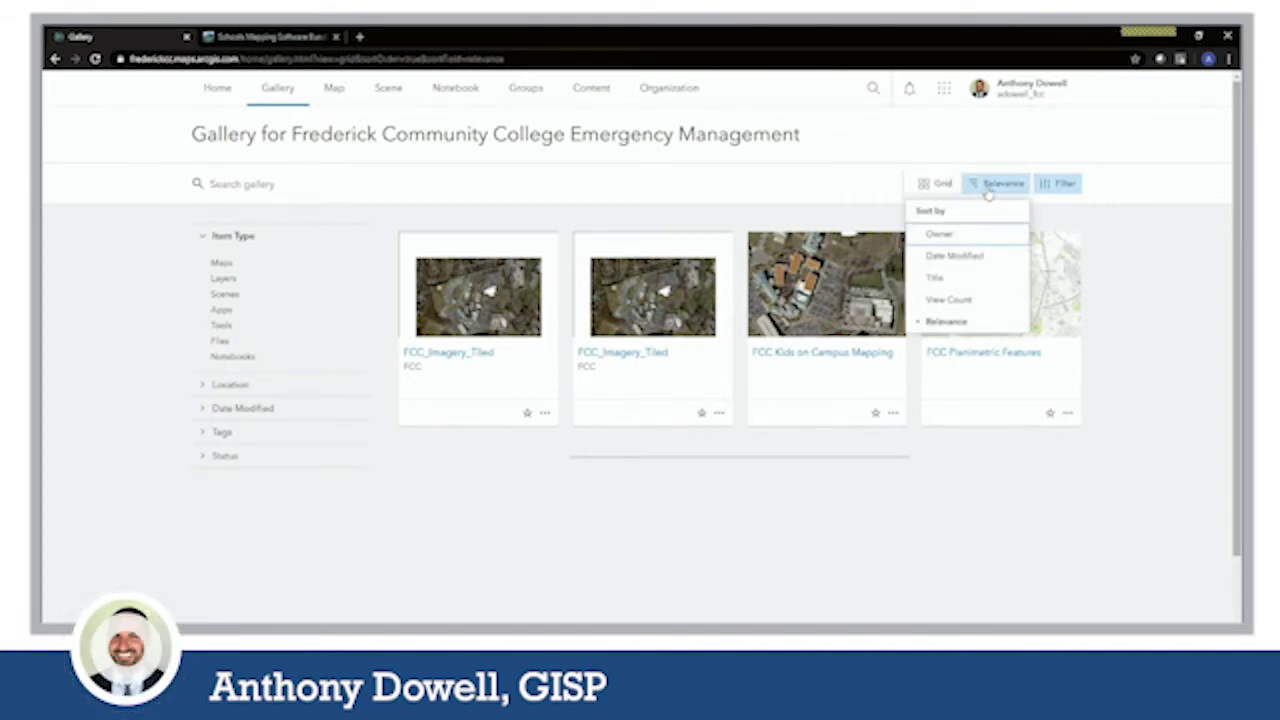
left_click(934, 183)
left_click(915, 251)
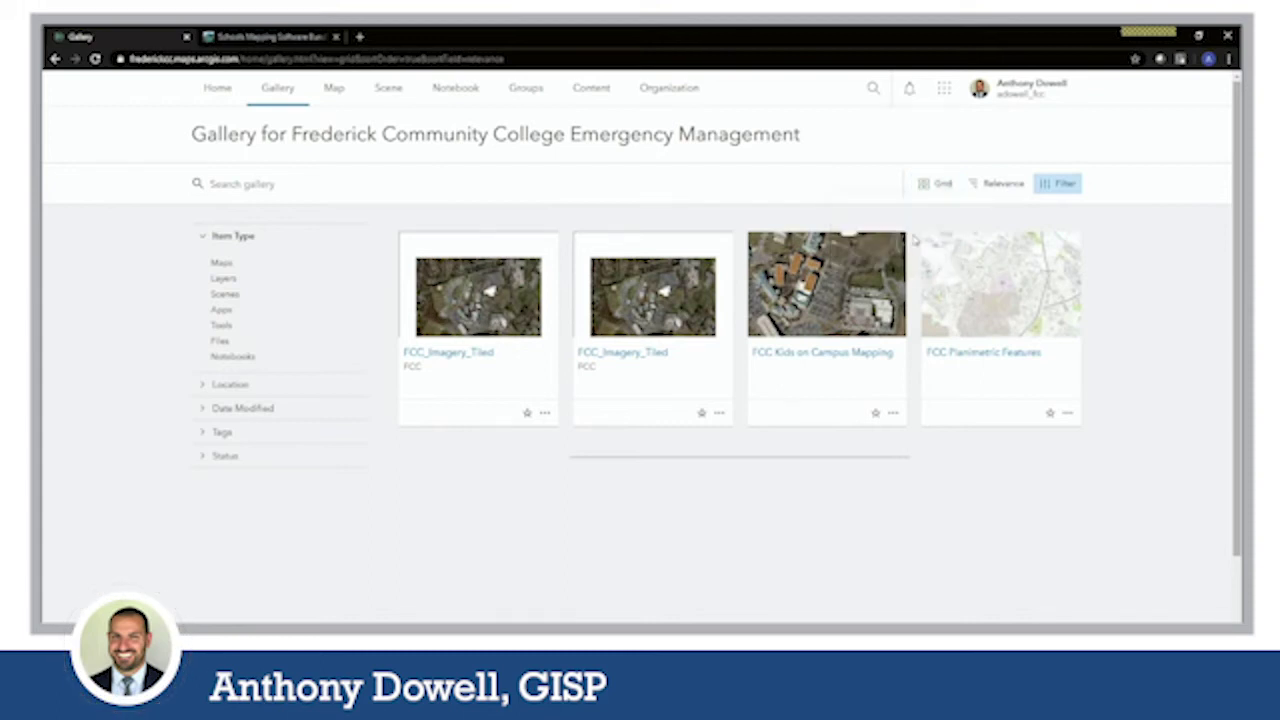
left_click(937, 184)
left_click(934, 233)
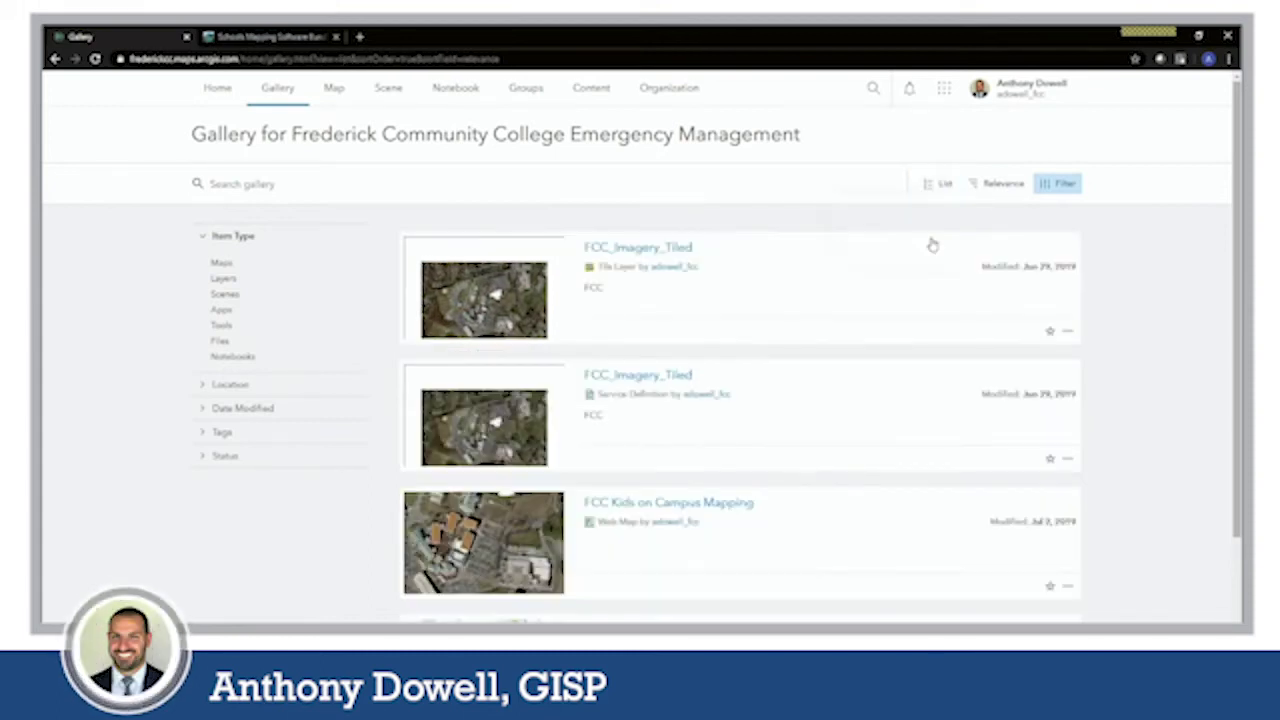
scroll(1047, 383, "down", 1)
scroll(1047, 383, "up", 2)
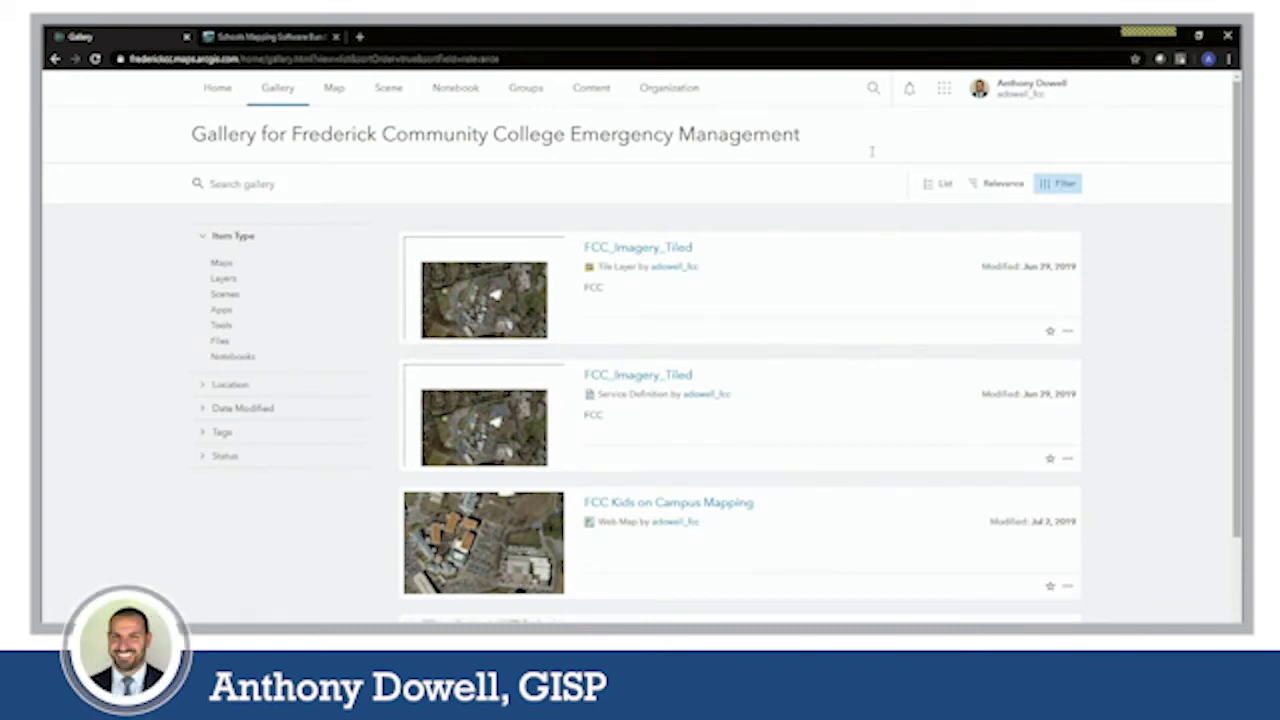
Go to the organization site's Content page showing all of your own items.
left_click(333, 92)
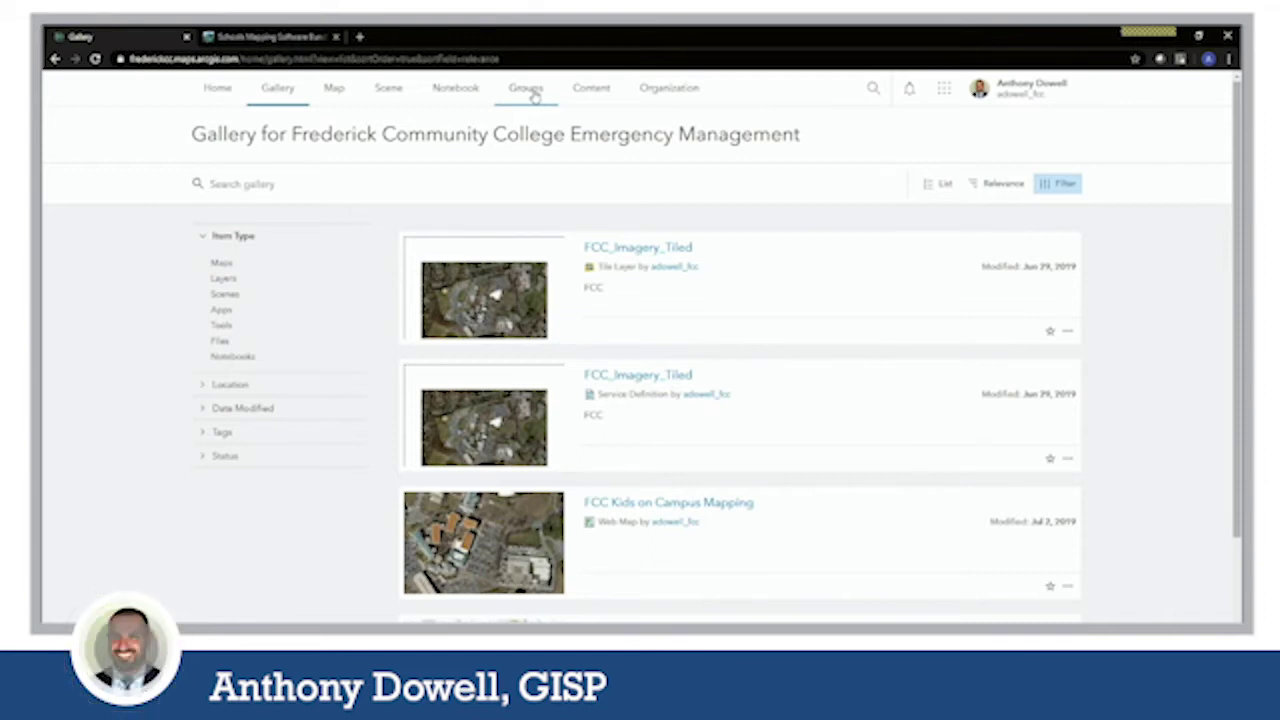
left_click(601, 92)
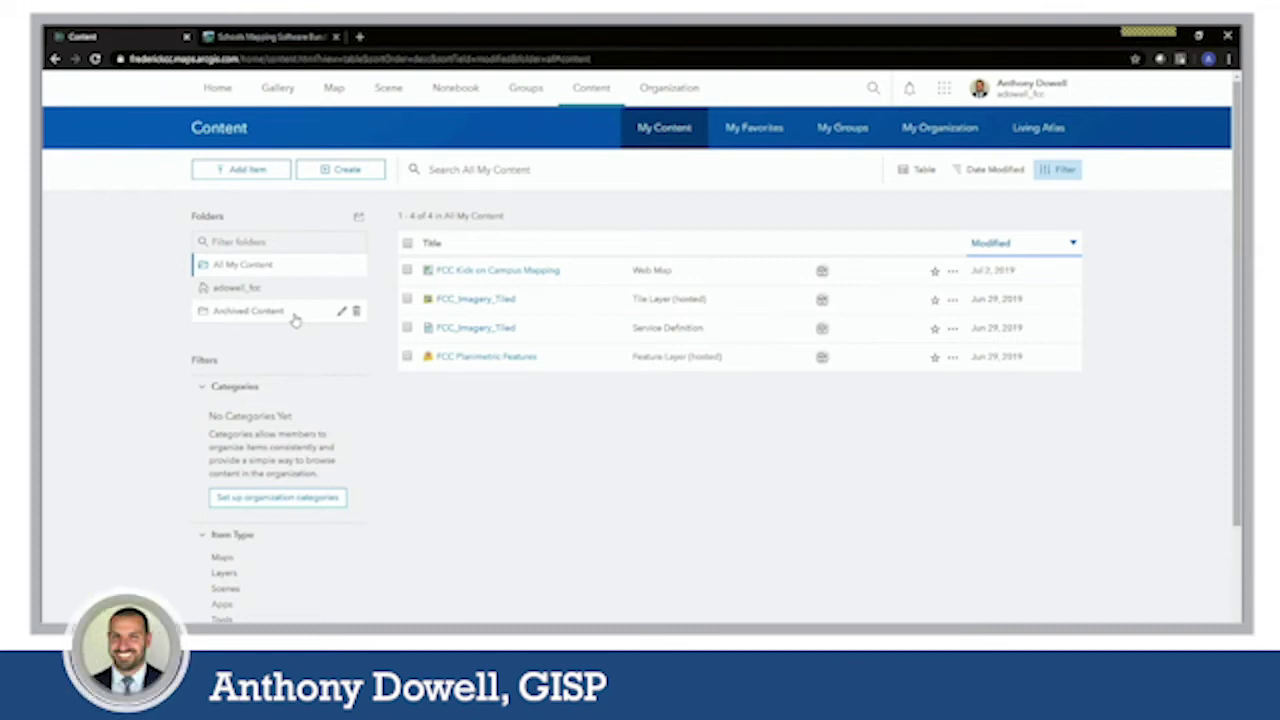
Look through the available sources for adding an item and the layer and app types that can be created.
left_click(250, 172)
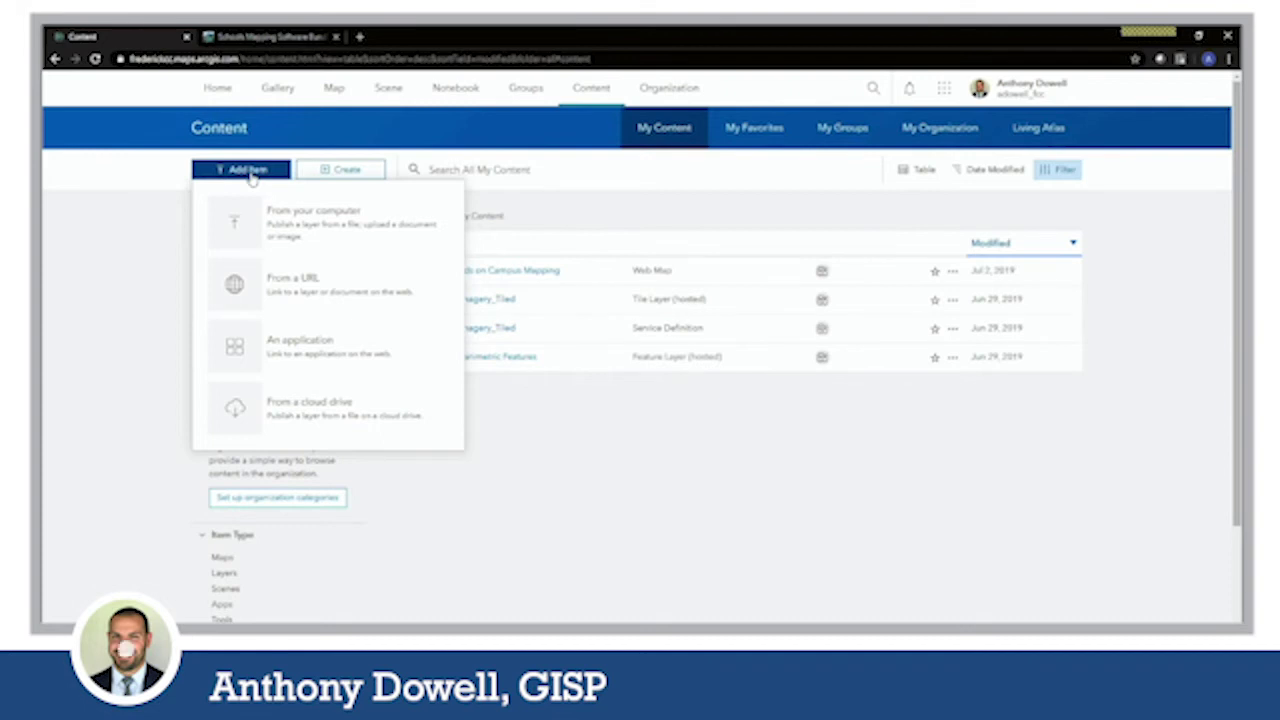
left_click(110, 195)
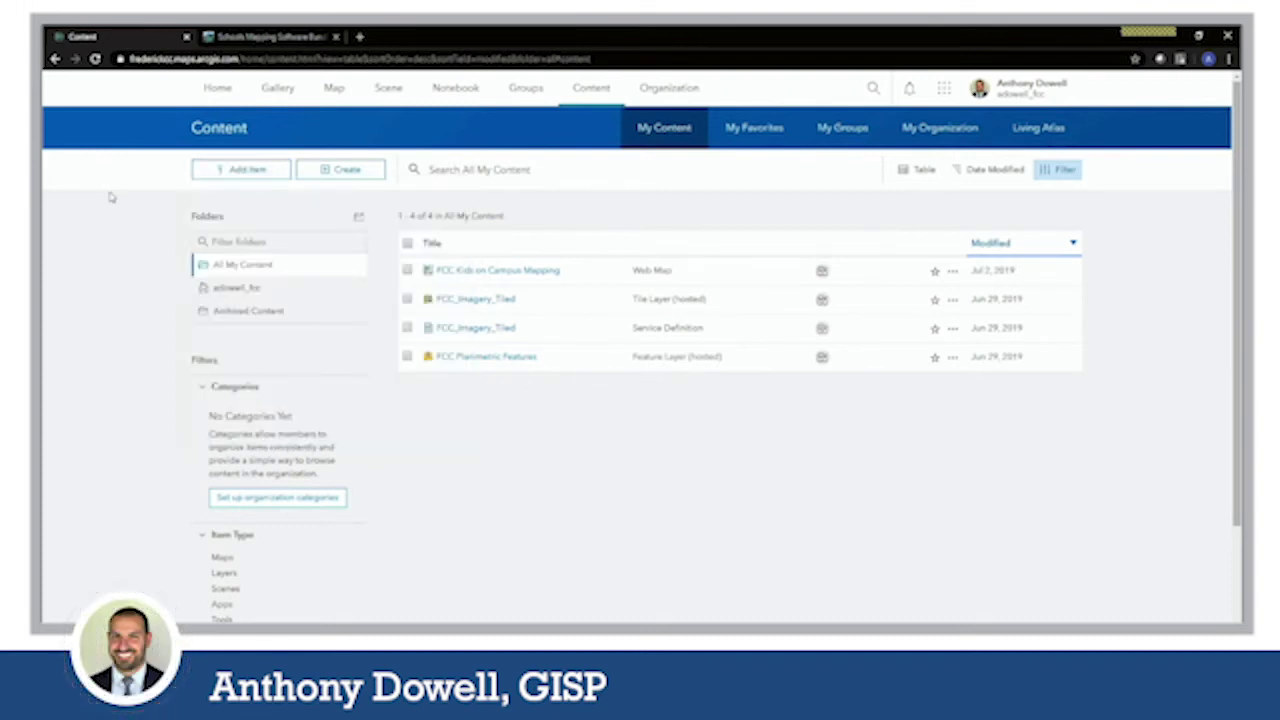
left_click(338, 170)
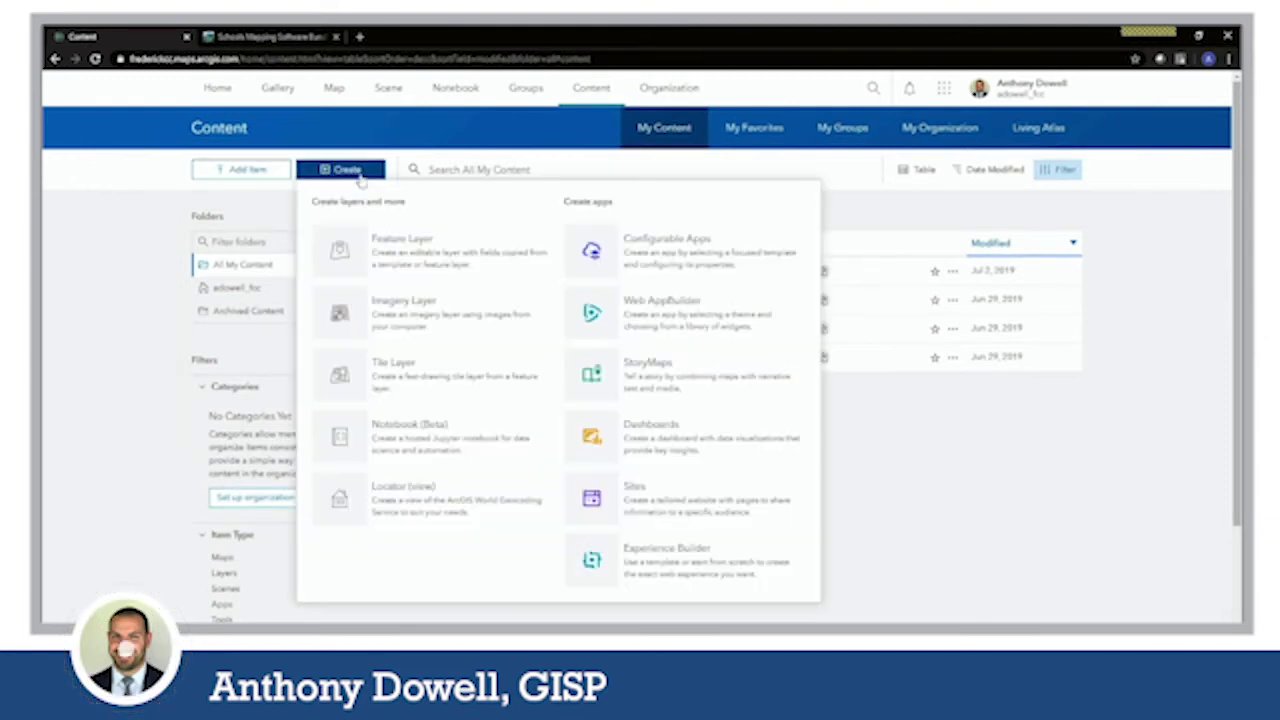
left_click(429, 257)
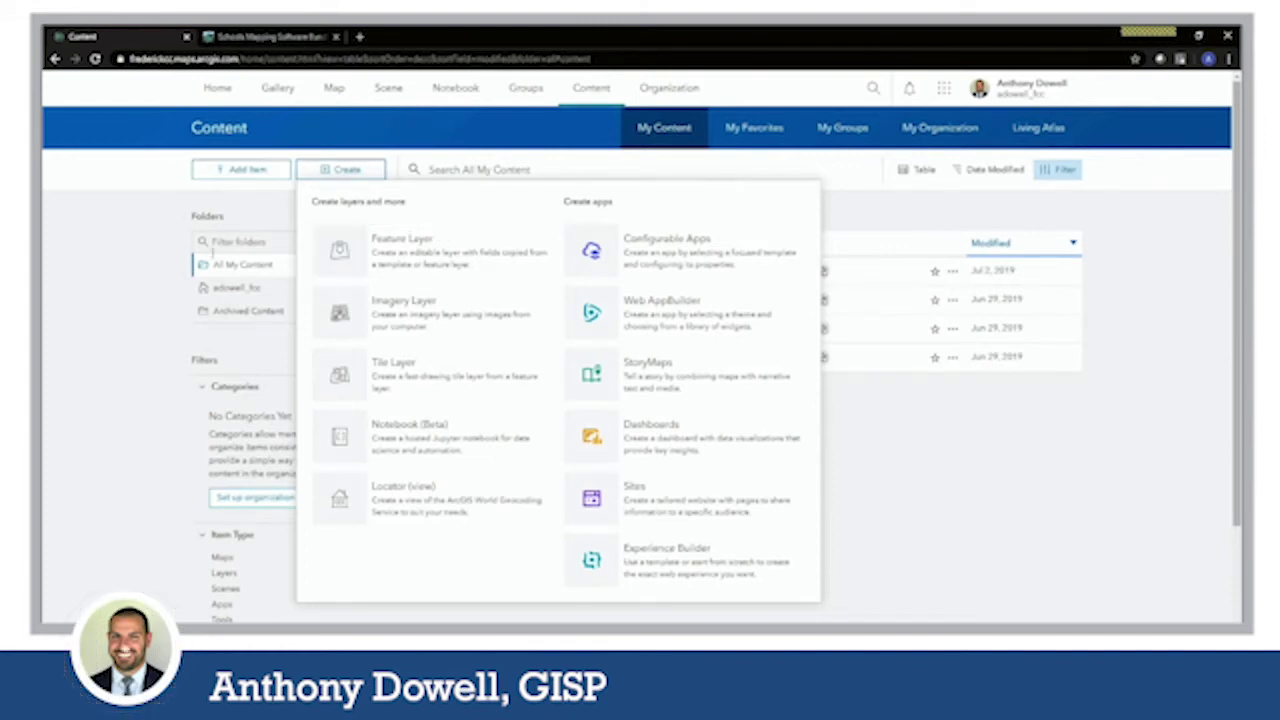
left_click(155, 262)
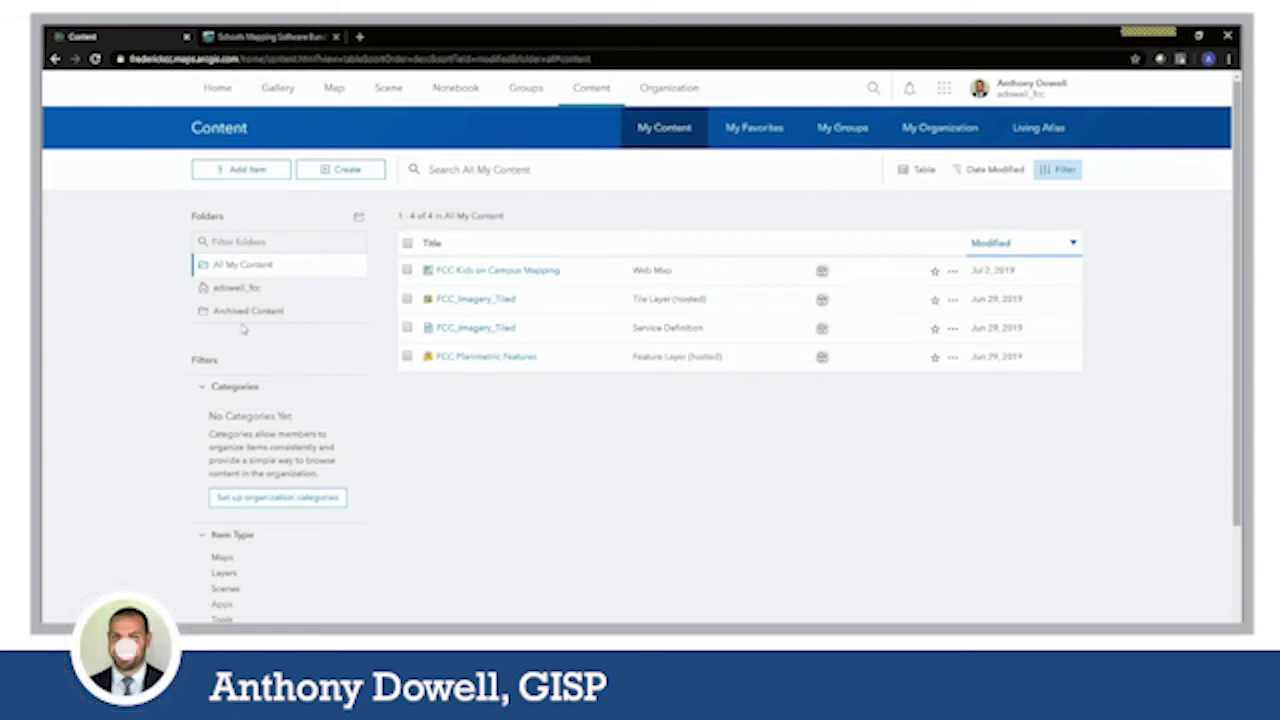
Start adding an item from the computer and choose Frederick_CC_Hydrants.zip on the Desktop as its file.
left_click(261, 175)
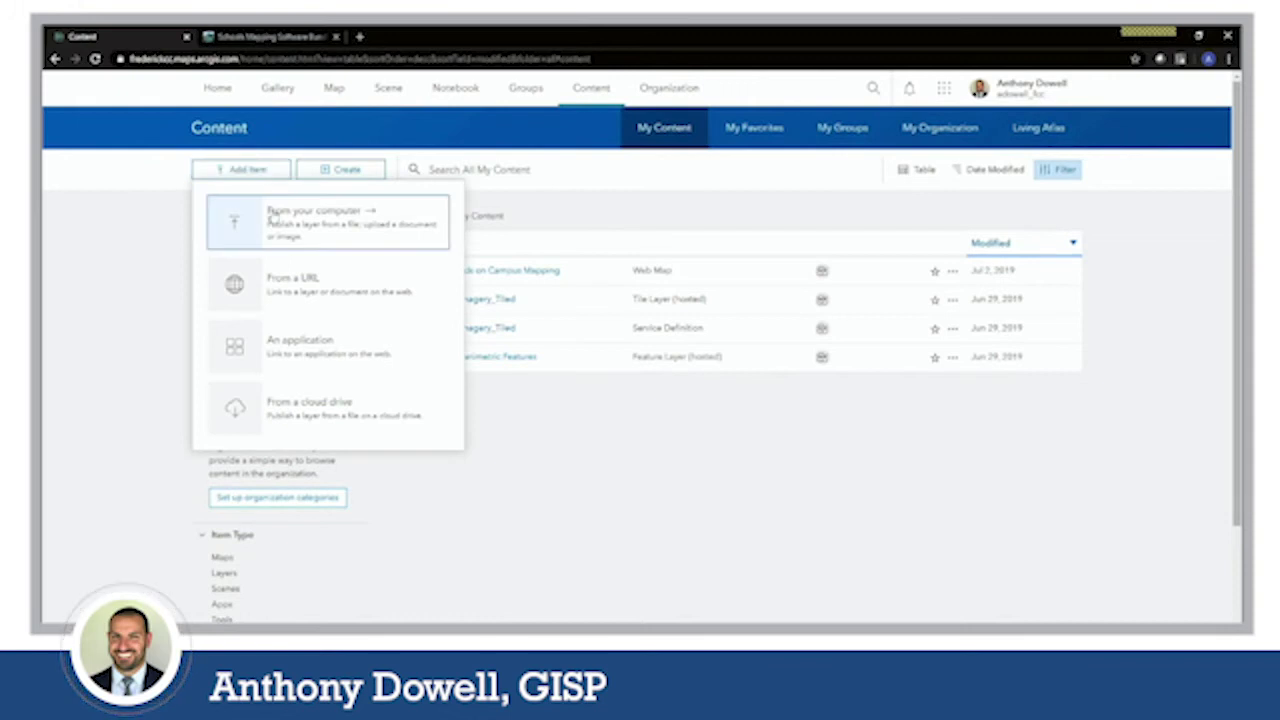
left_click(275, 214)
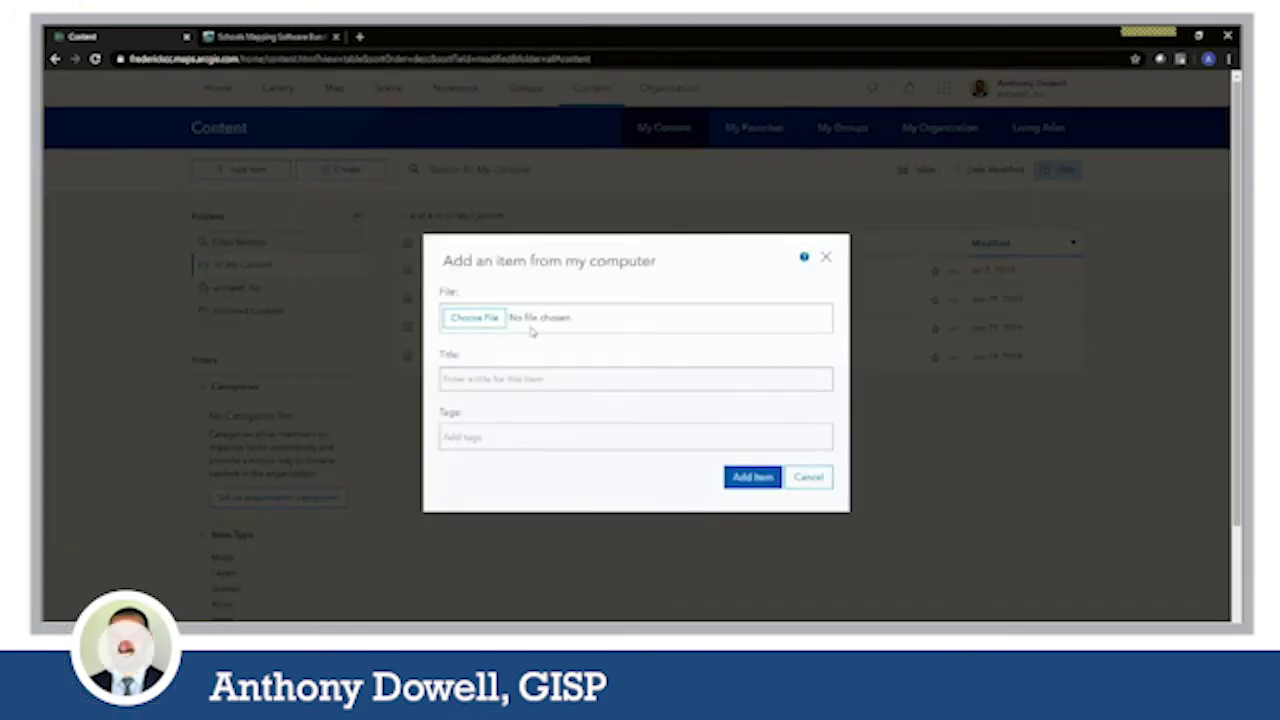
left_click(485, 320)
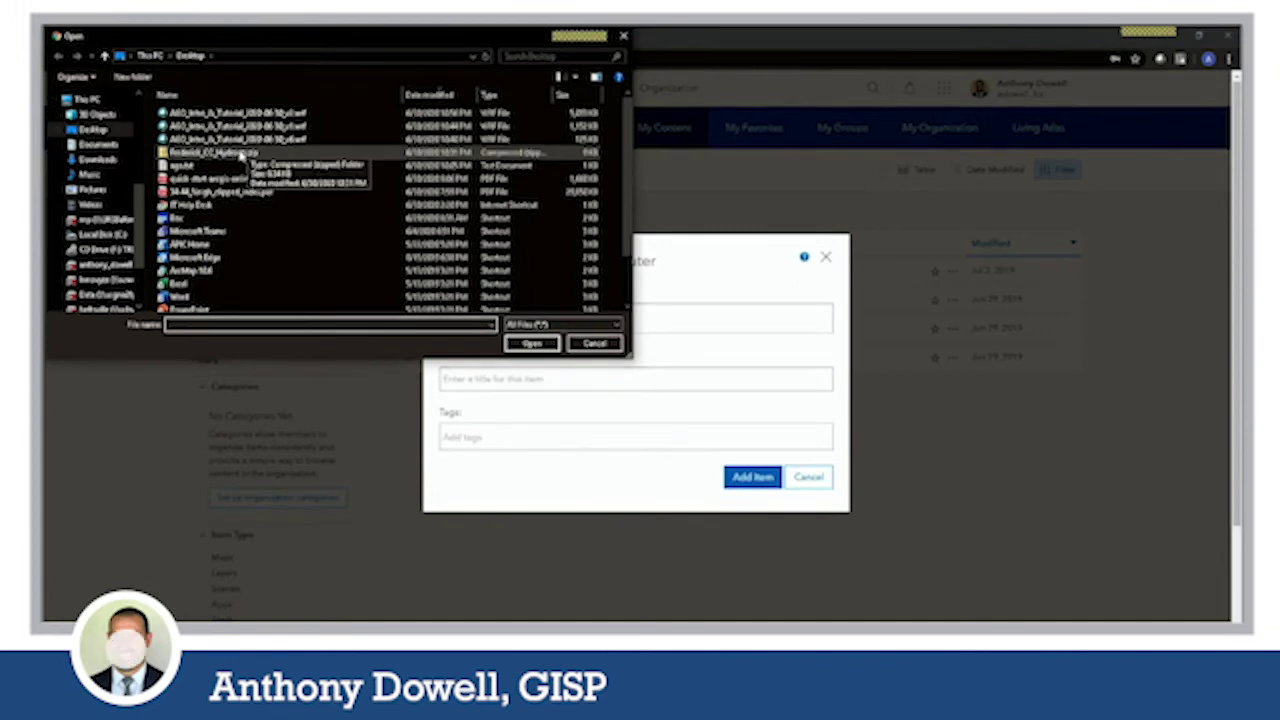
double_click(240, 155)
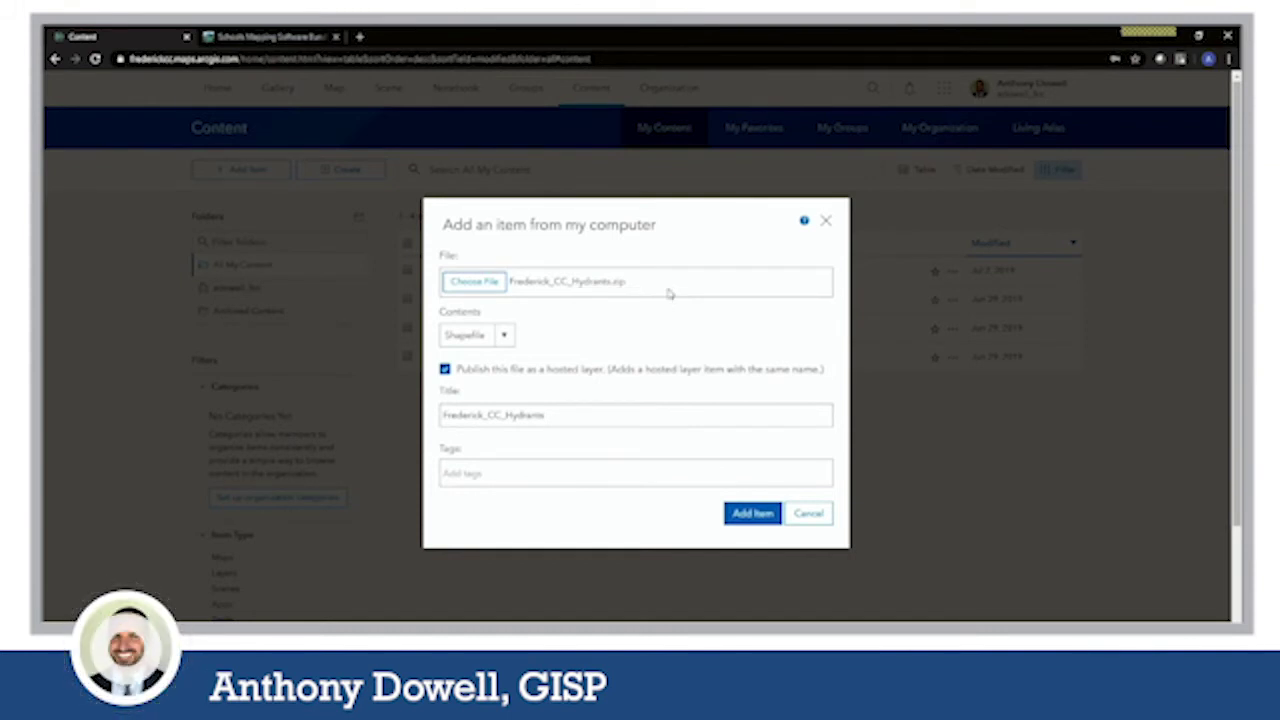
Review the content types offered for the hydrants zip file, leaving Shapefile selected.
left_click(506, 338)
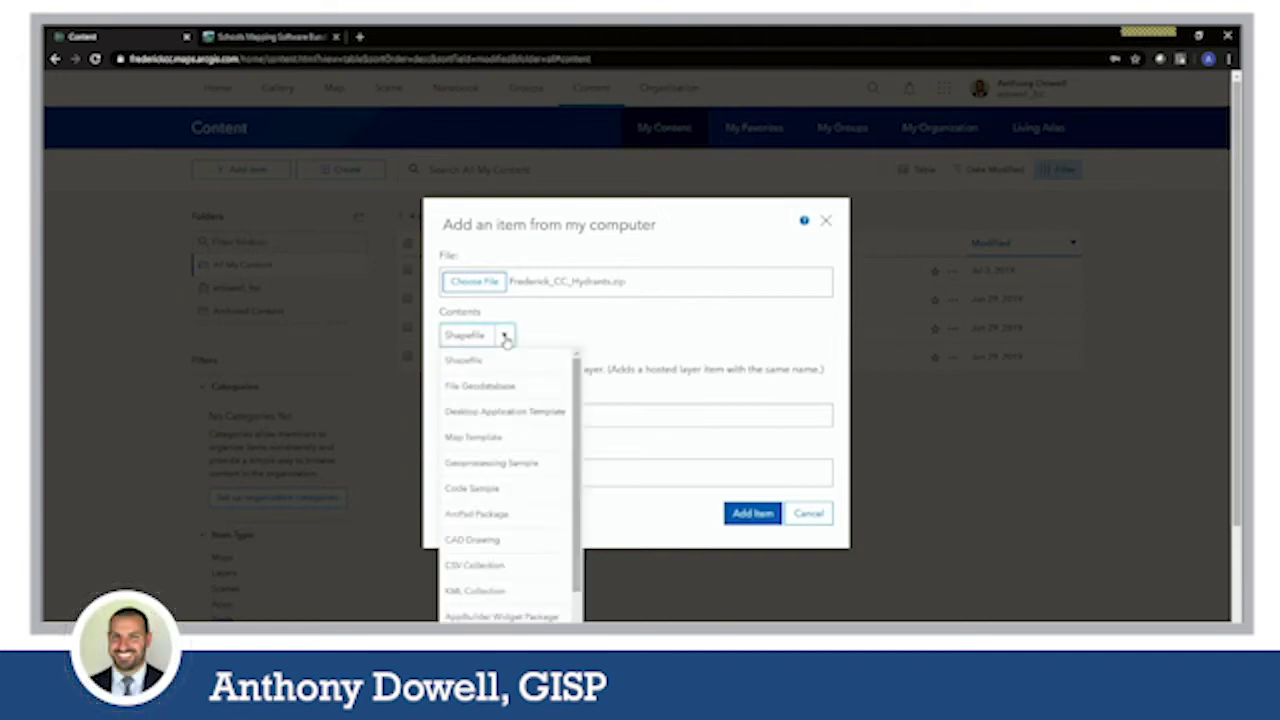
left_click(506, 338)
left_click(506, 338)
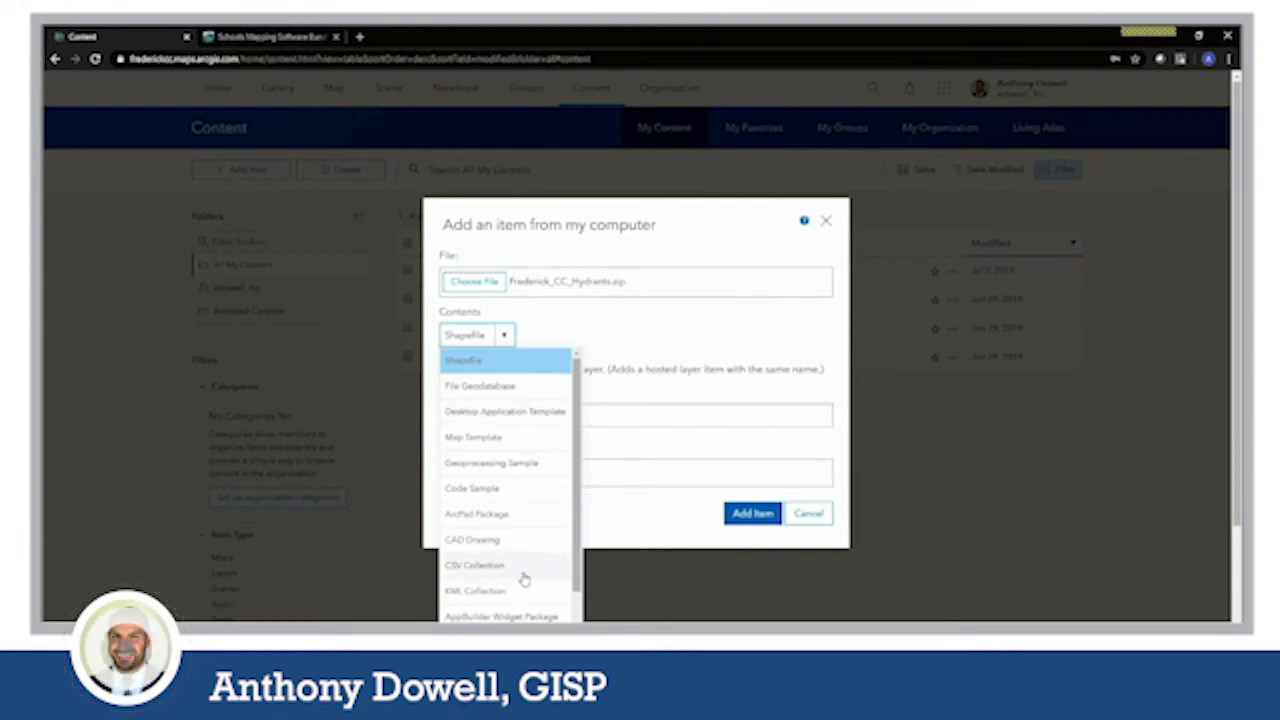
scroll(521, 552, "down", 2)
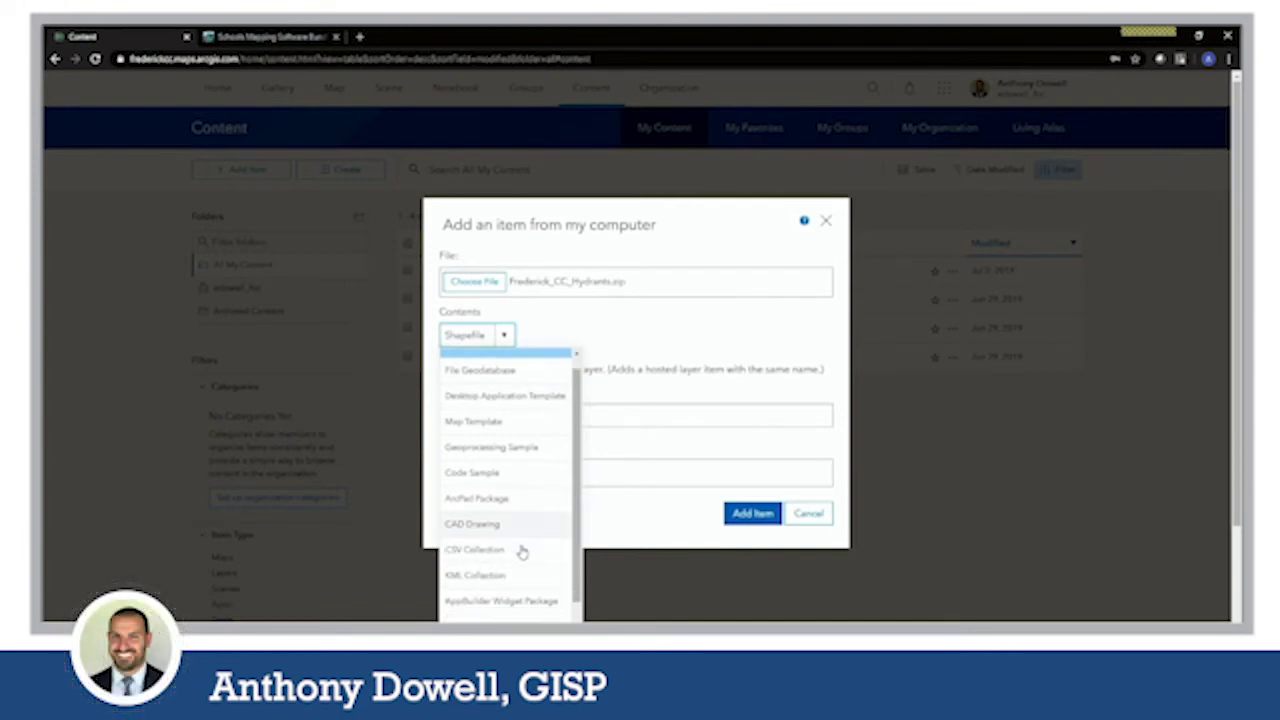
scroll(521, 552, "up", 2)
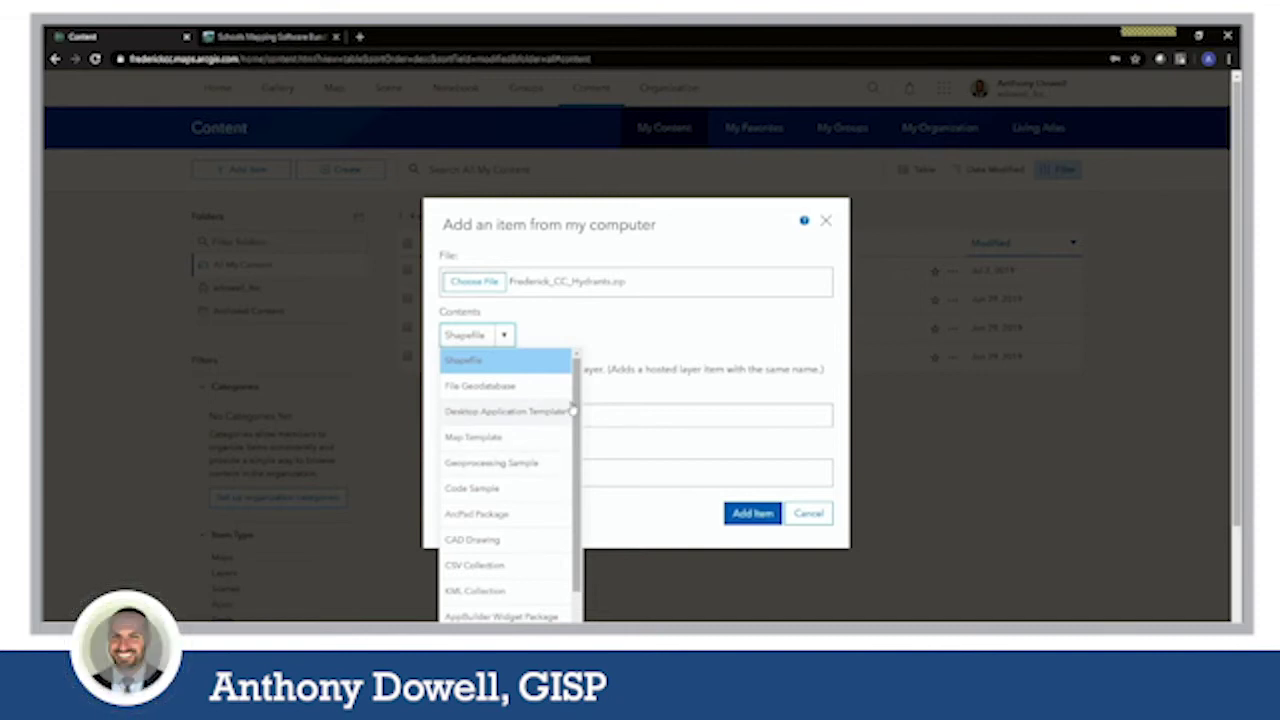
left_click(562, 330)
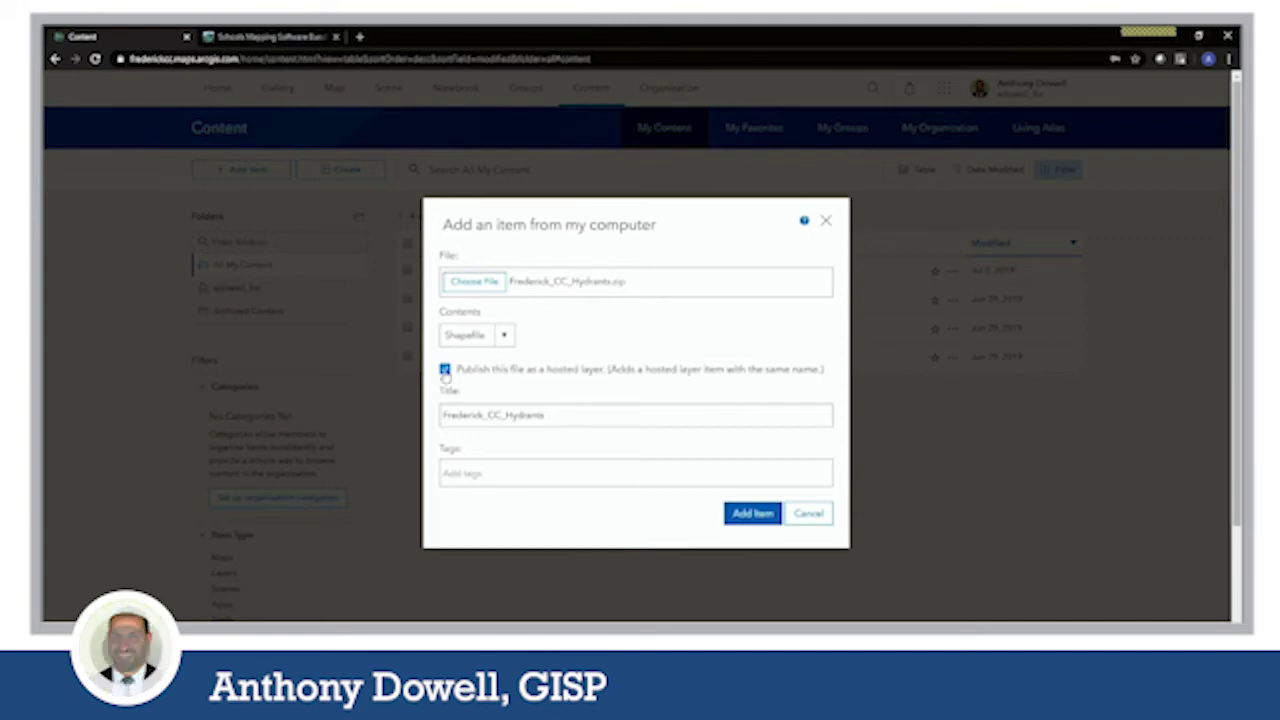
Tag the hydrants item with FCC and Hydrants, and add it with publishing as a hosted layer enabled.
left_click(540, 472)
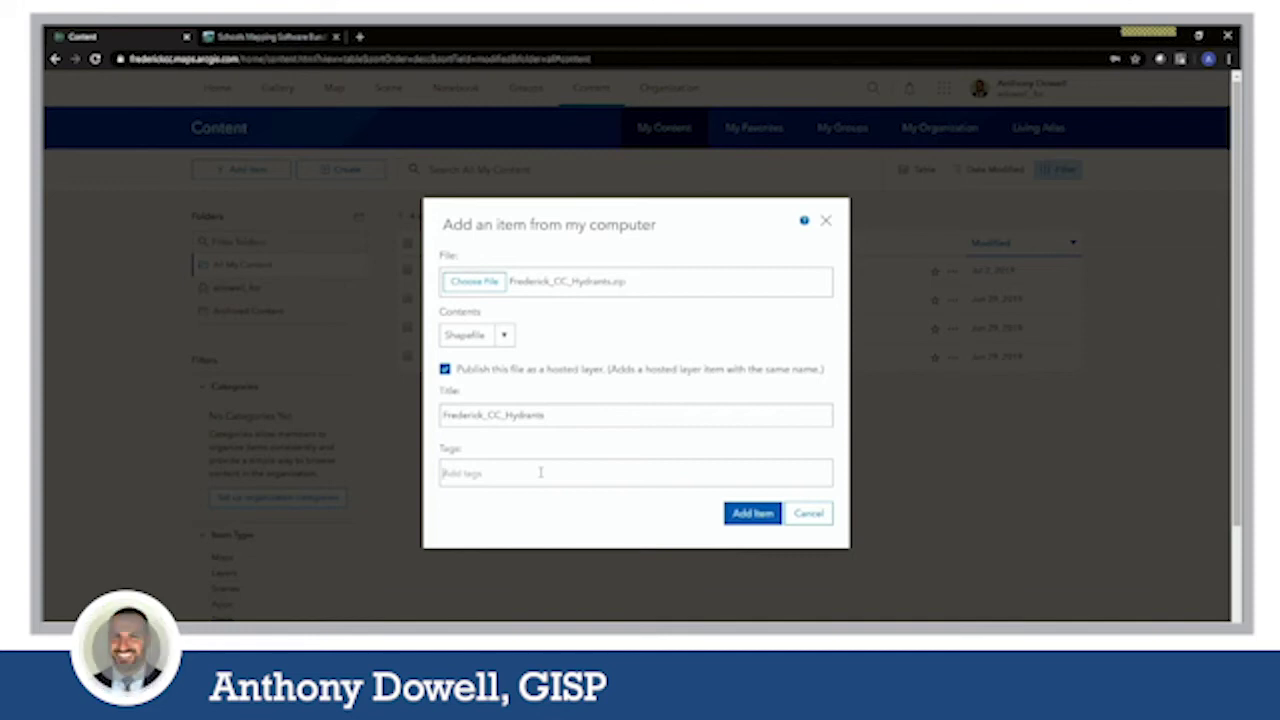
type("FCC,")
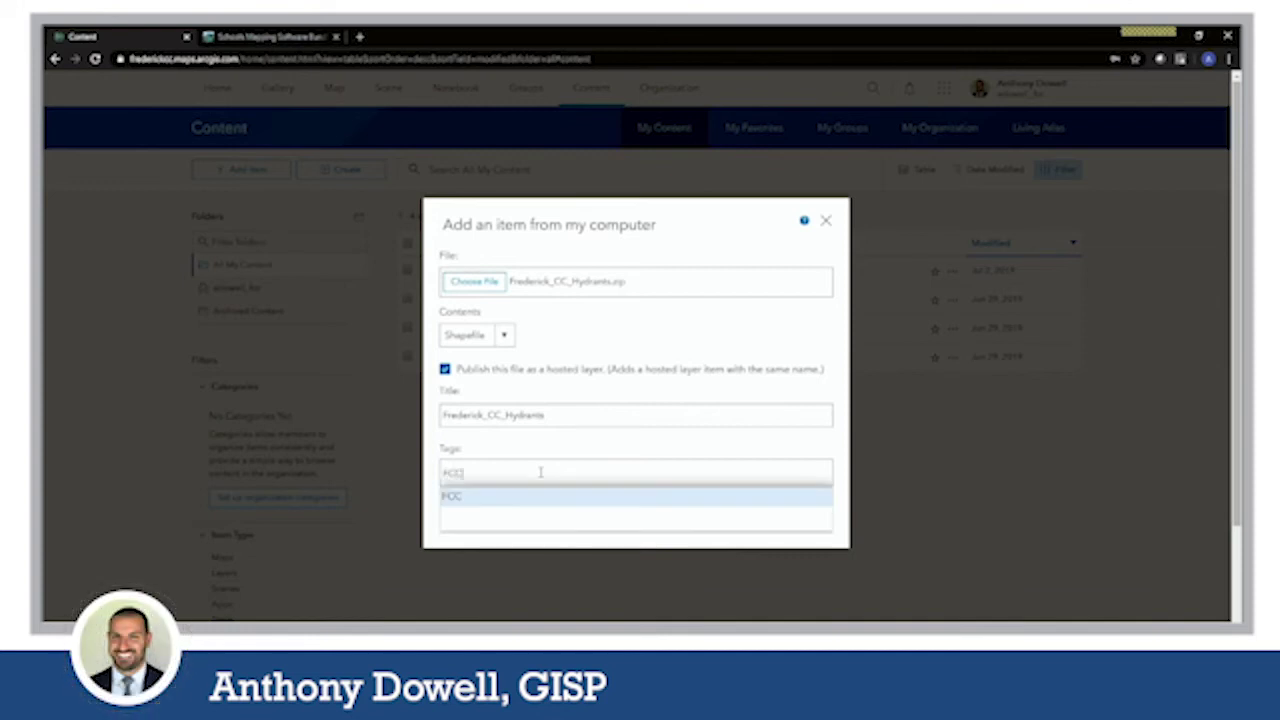
type(" Hydrants")
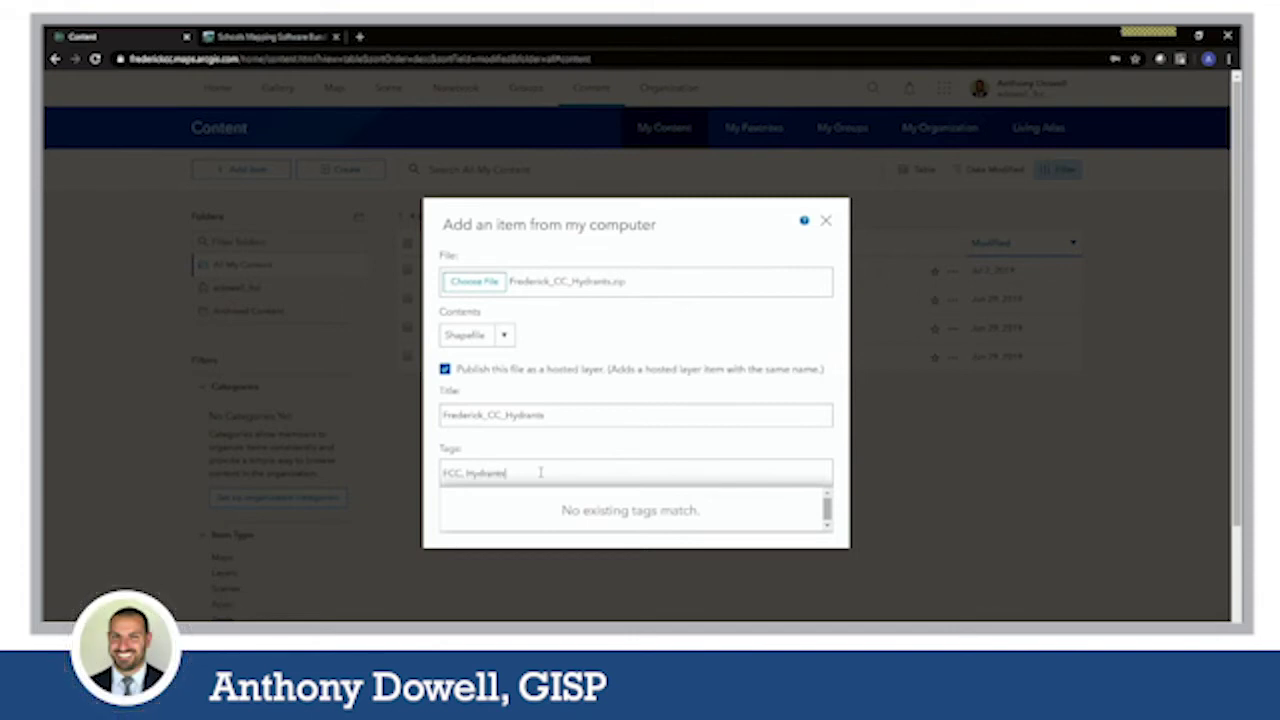
left_click(843, 318)
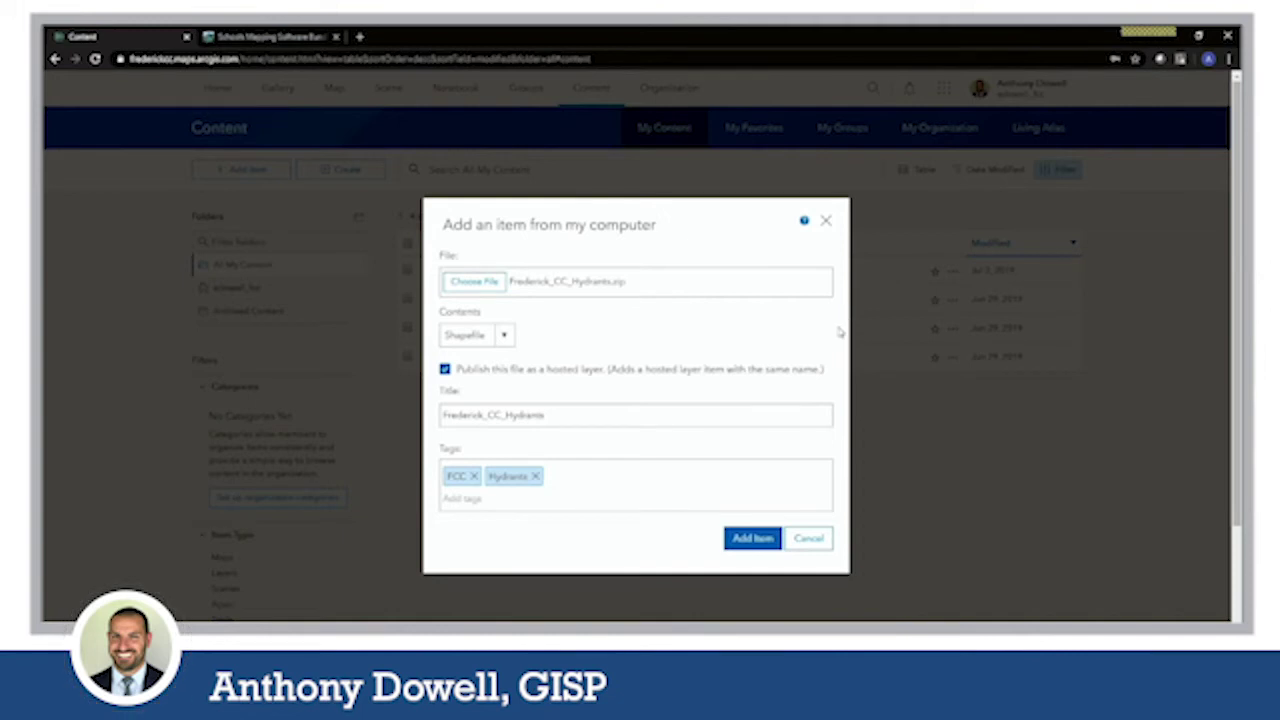
left_click(752, 538)
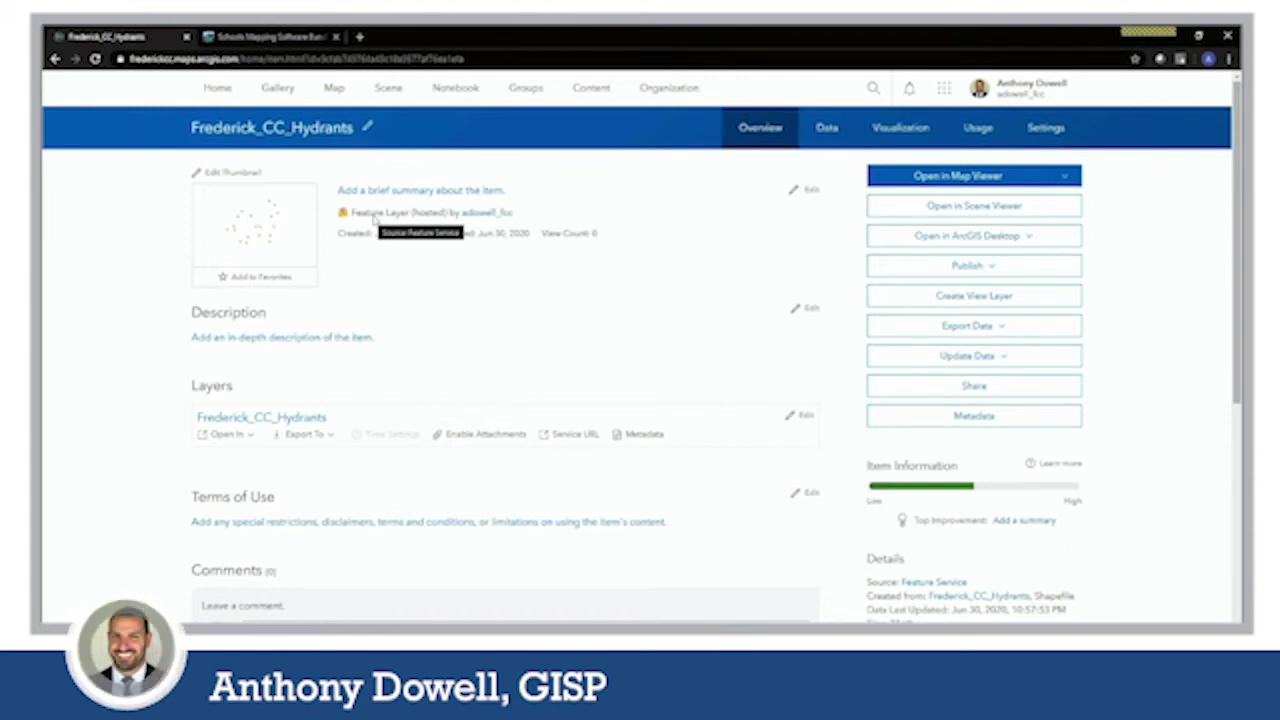
Review the hydrants item's overview page and the export formats offered for its Frederick_CC_Hydrants layer.
mouse_move(275, 235)
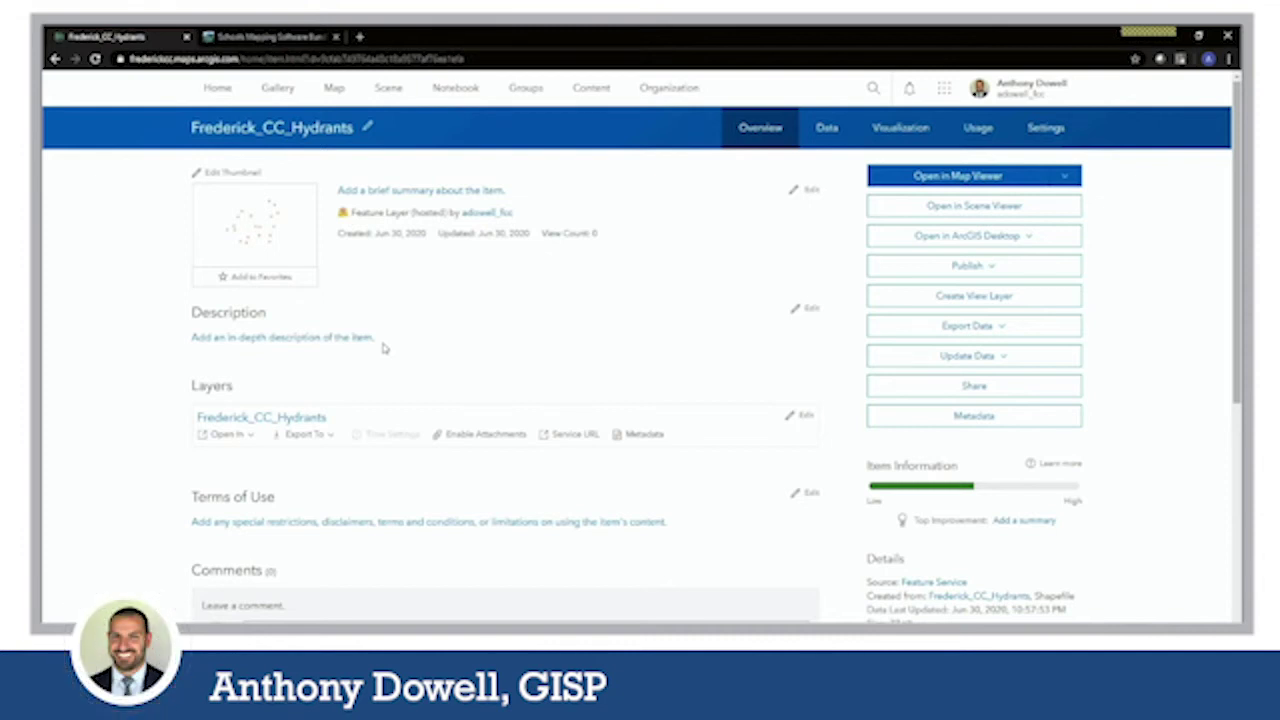
scroll(383, 348, "down", 2)
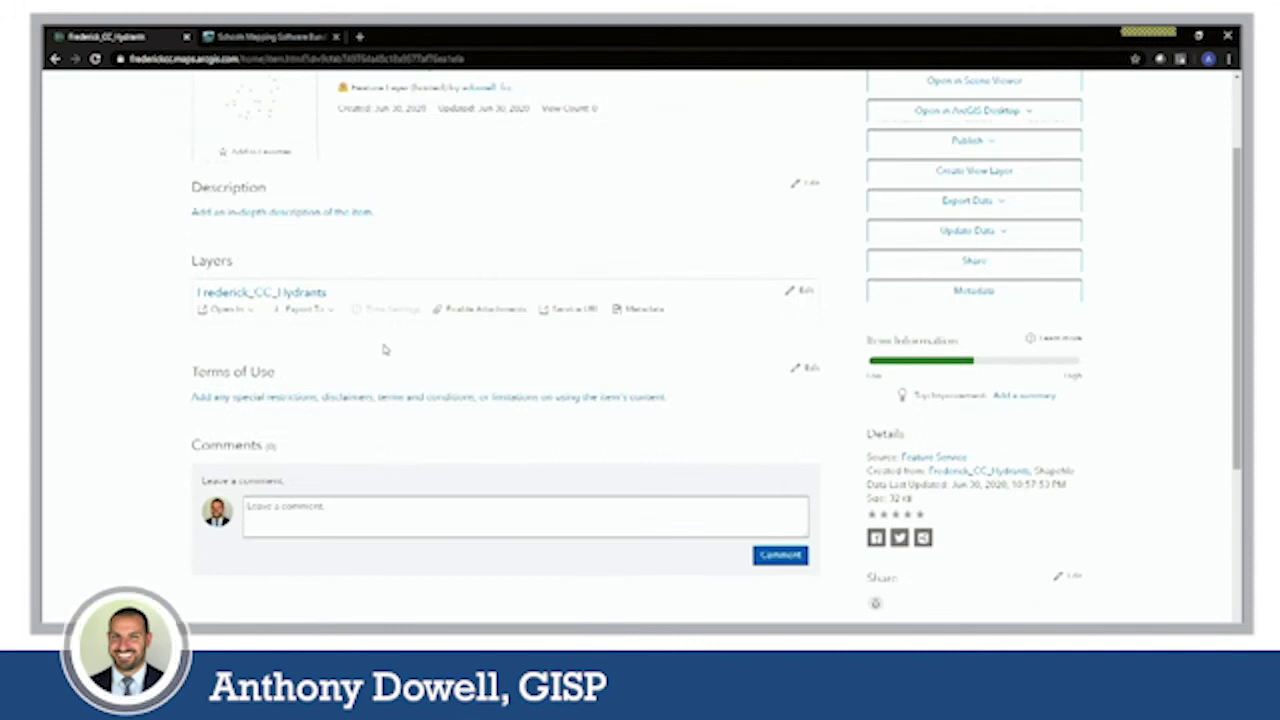
scroll(383, 348, "up", 1)
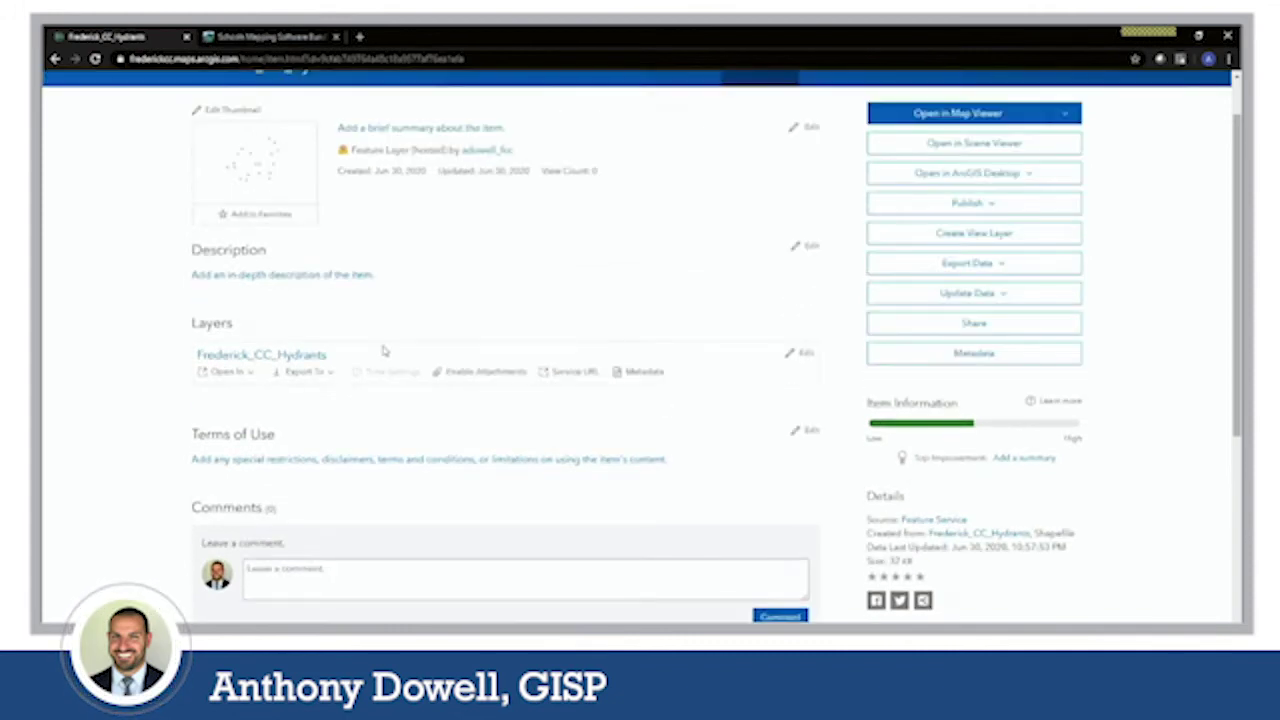
left_click(328, 377)
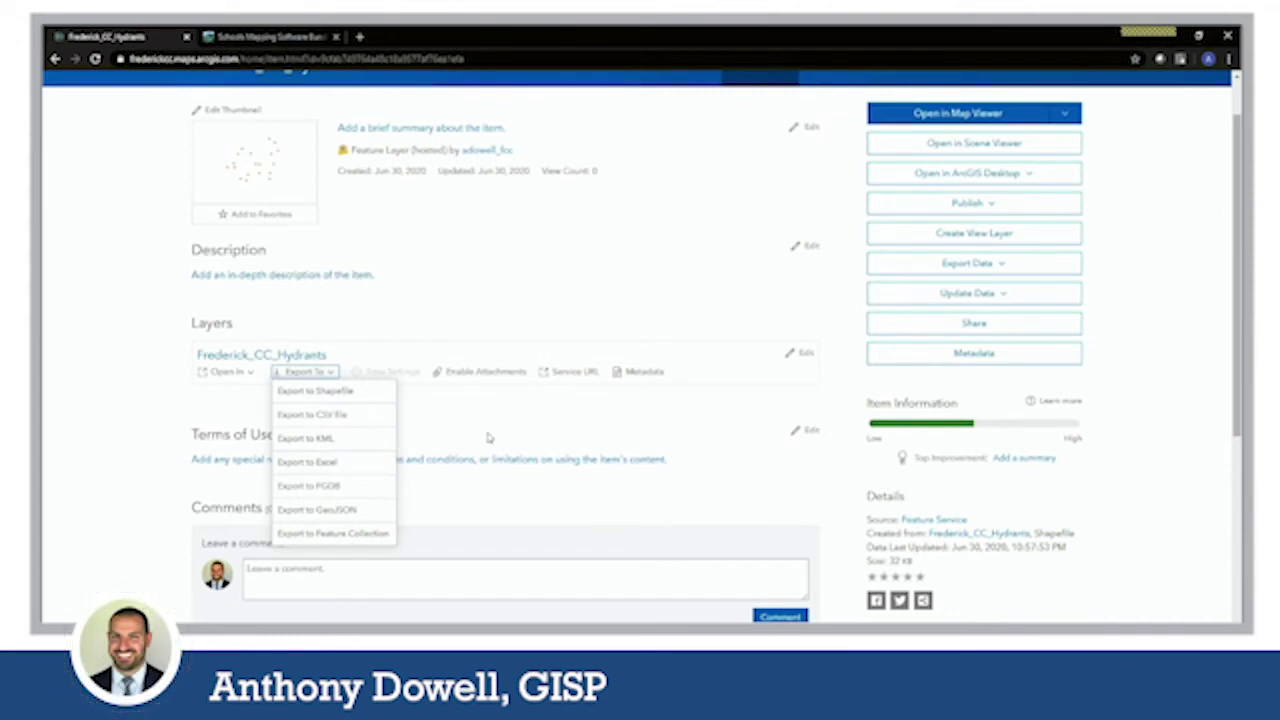
left_click(746, 251)
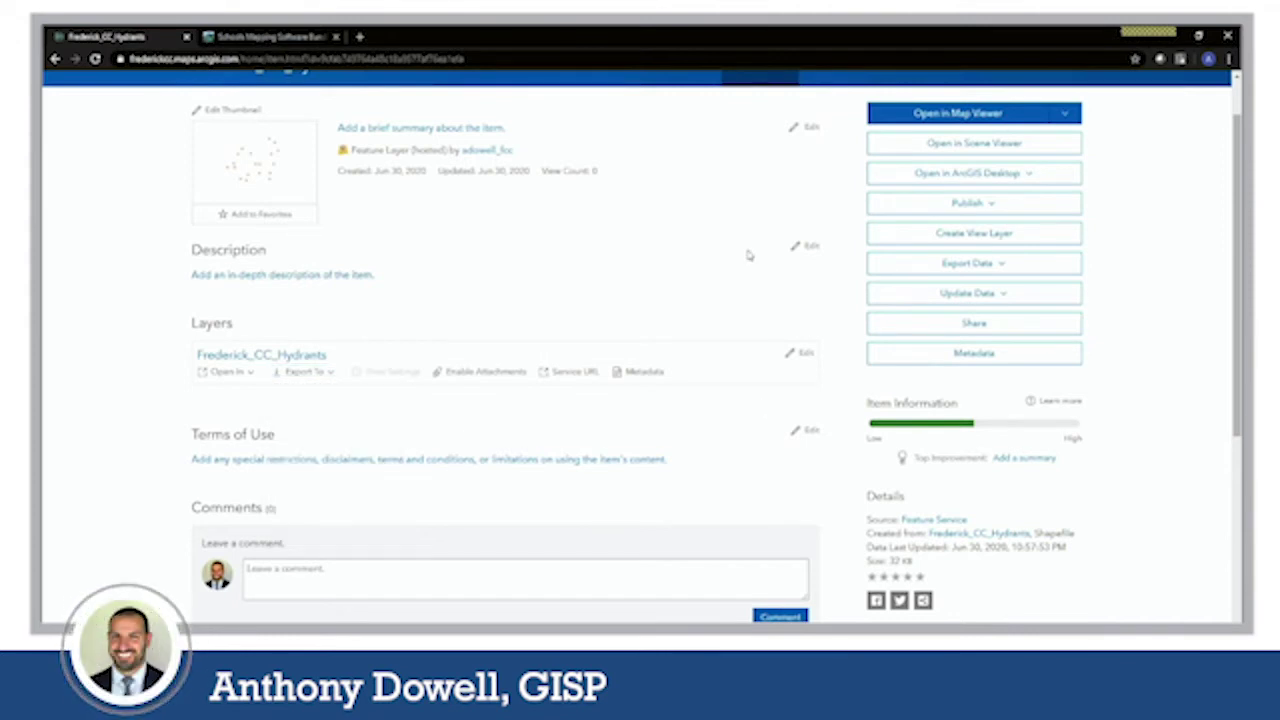
Look through the options for opening the hydrants layer in Map Viewer without choosing one.
scroll(757, 262, "up", 1)
scroll(757, 262, "up", 1)
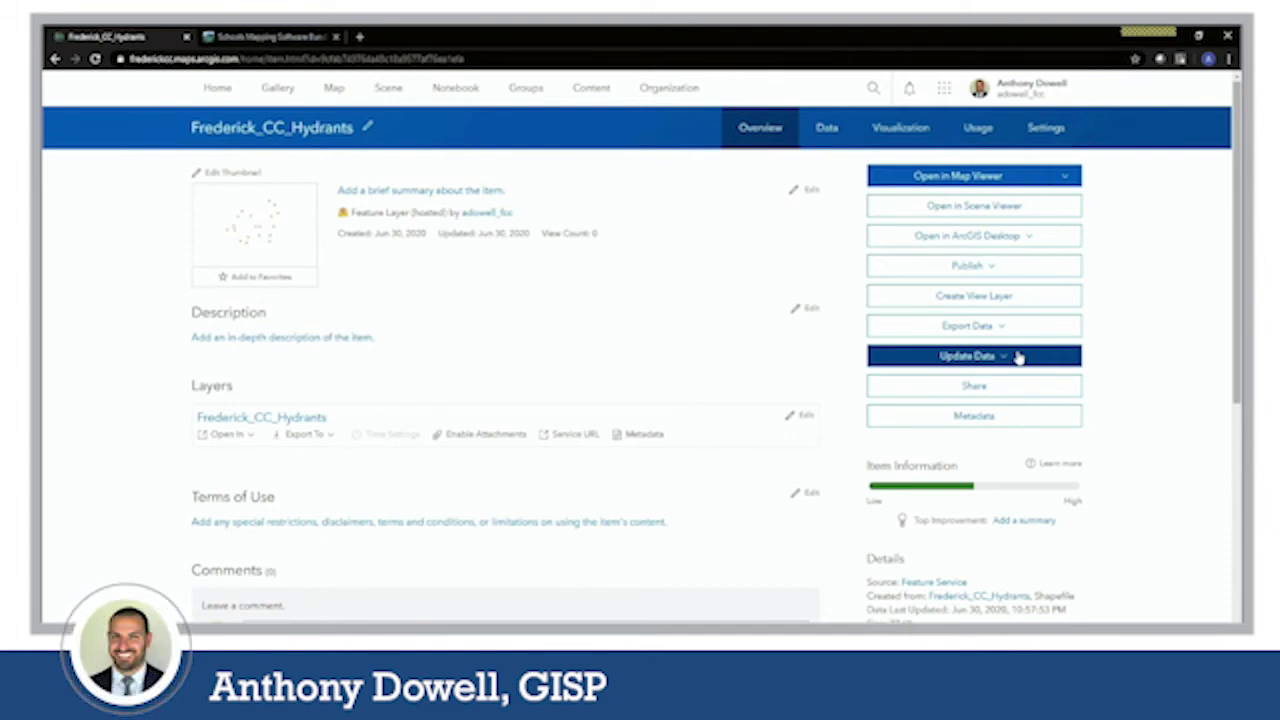
left_click(1060, 178)
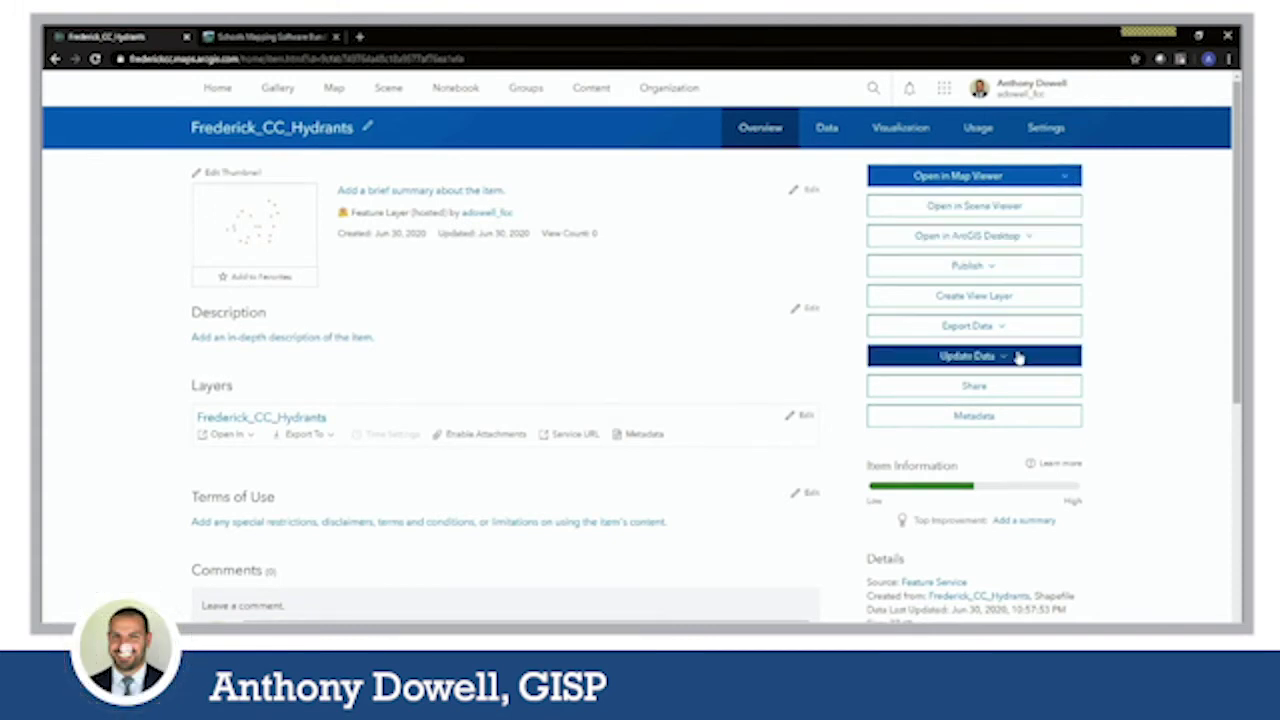
left_click(950, 176)
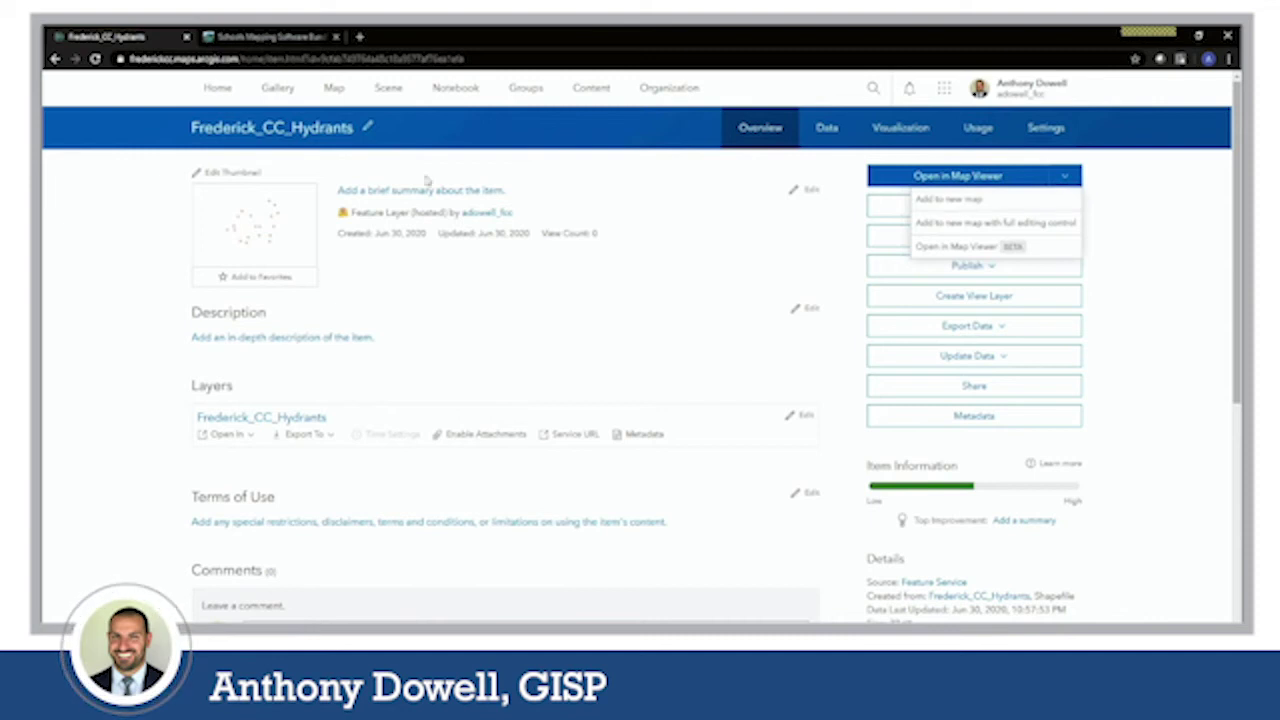
Open the organization's map viewer and show the new map's contents list and legend.
left_click(335, 89)
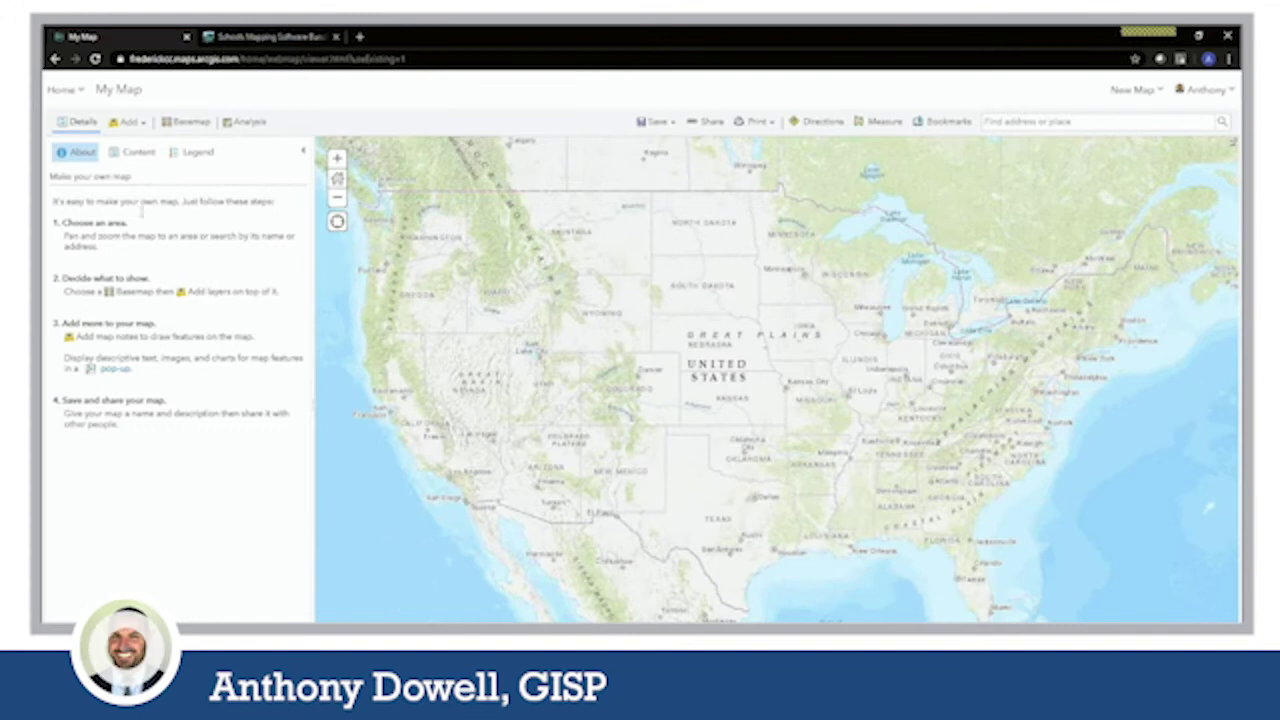
left_click(129, 153)
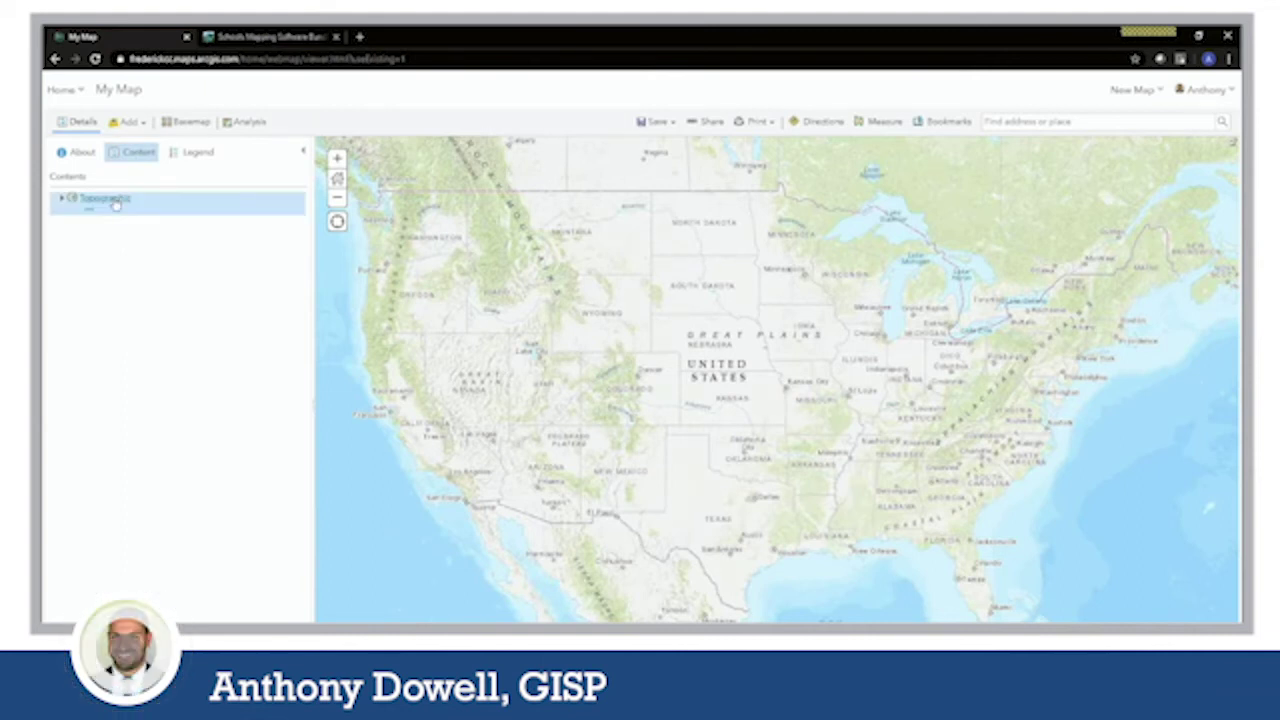
left_click(196, 152)
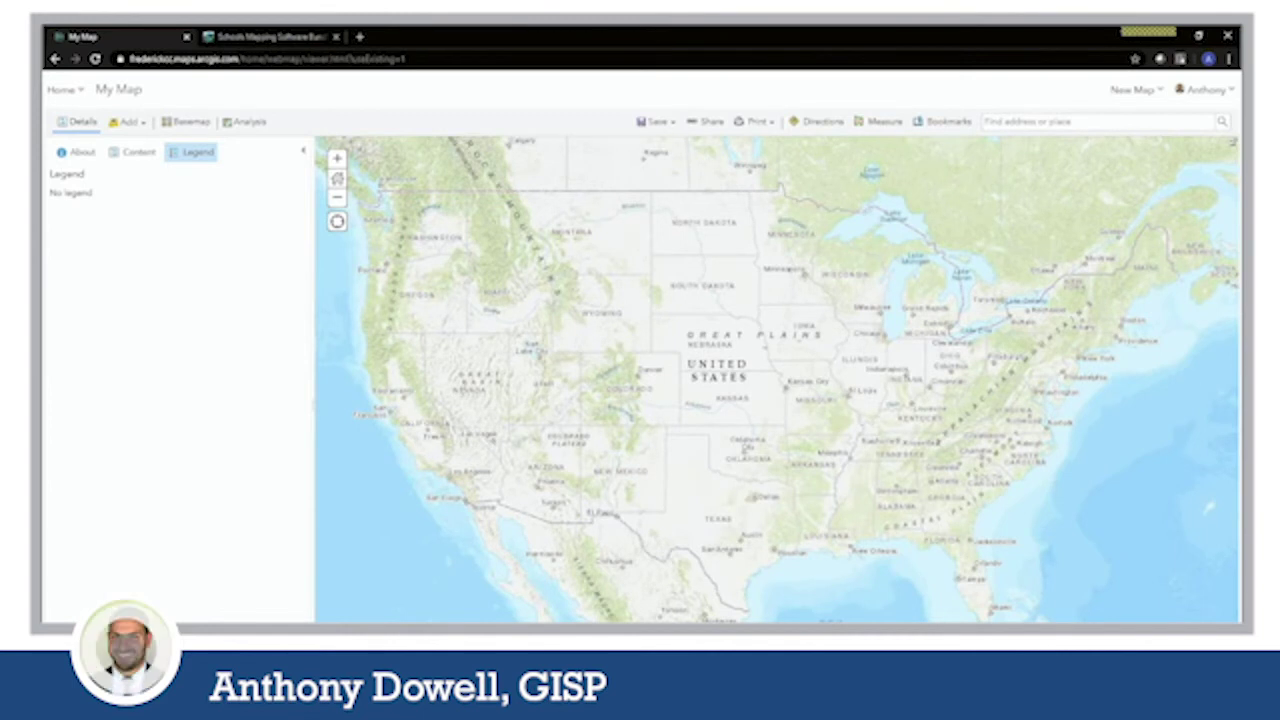
Search the Living Atlas layers for wildfire, look through the matches, and return to the map details without adding any.
left_click(143, 124)
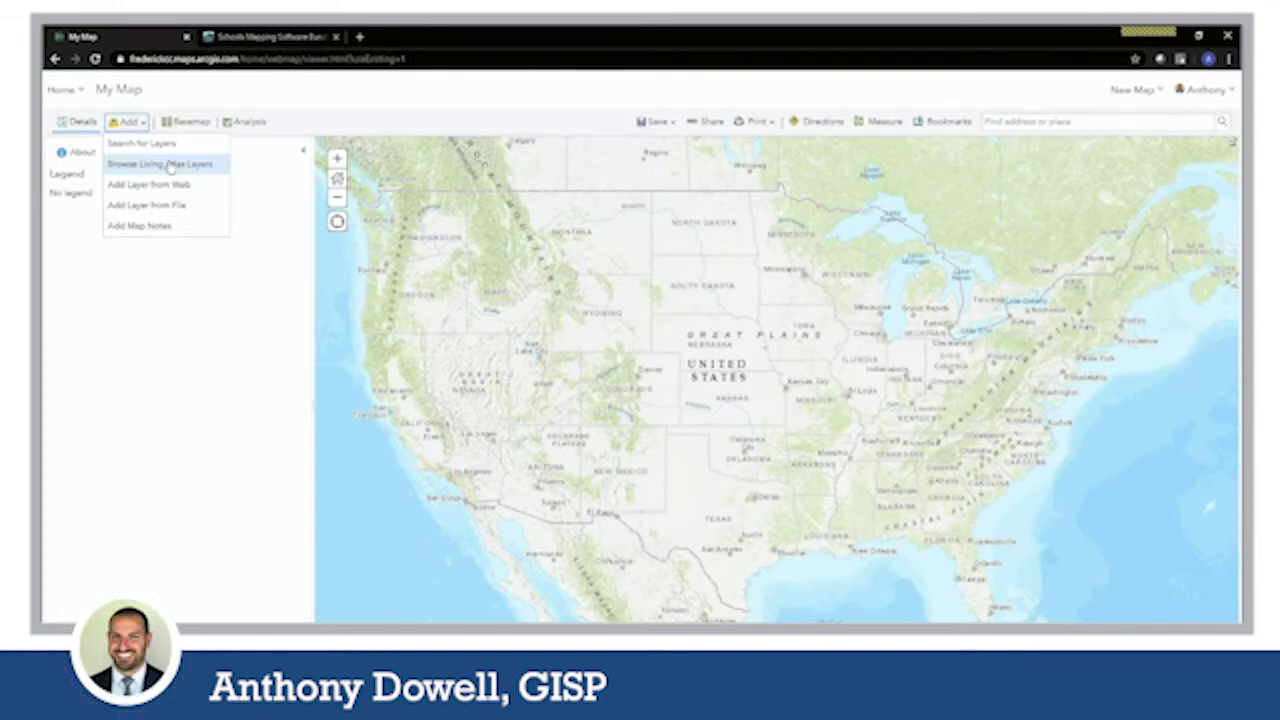
left_click(200, 174)
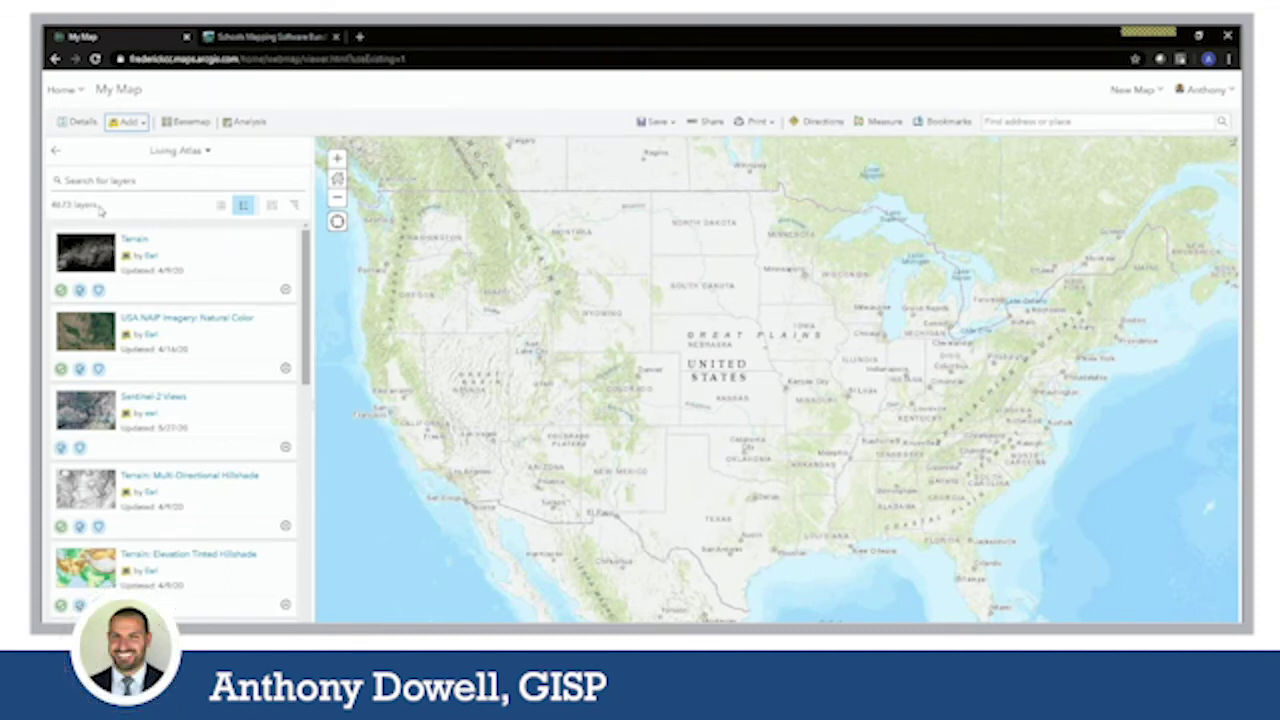
left_click(147, 181)
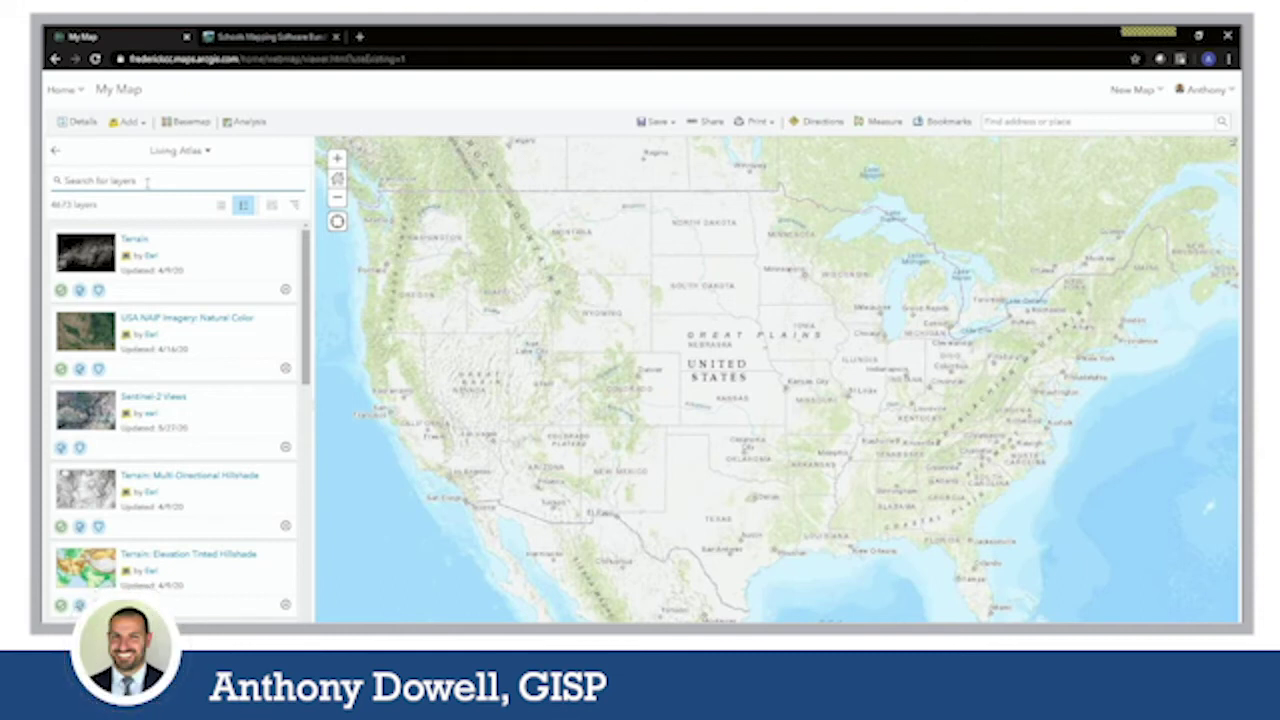
type("wi")
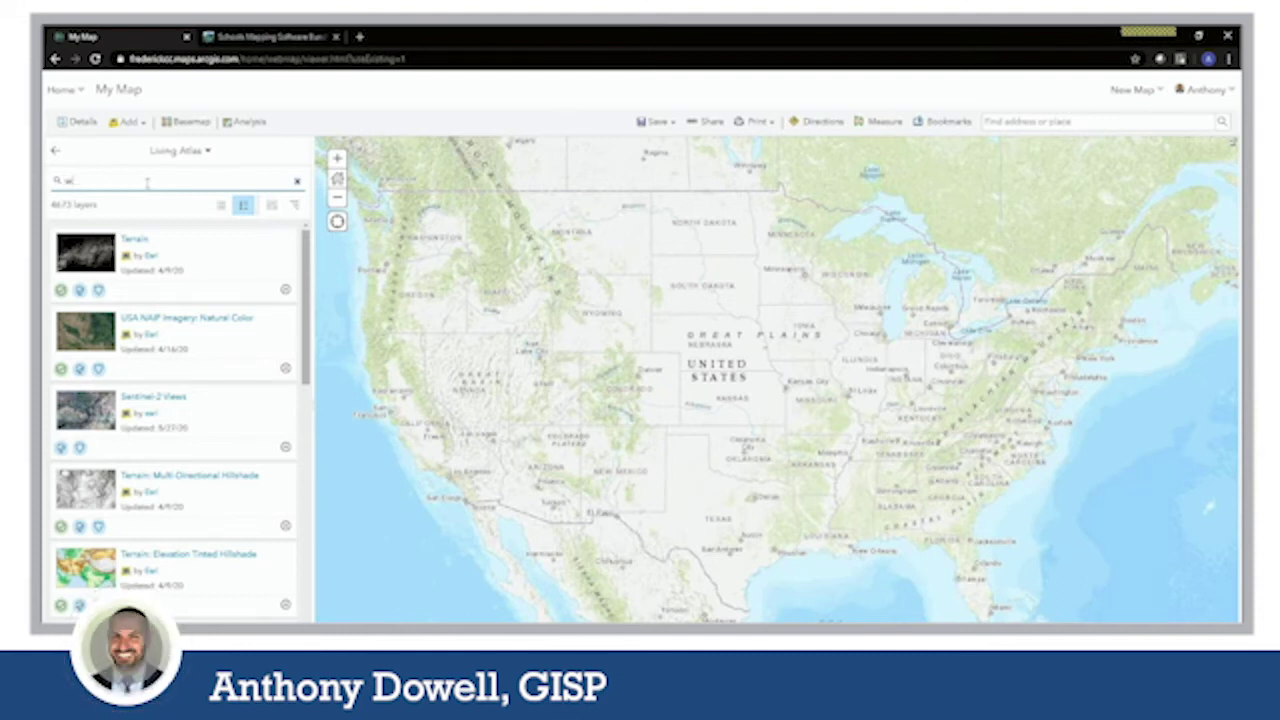
type("ldfire")
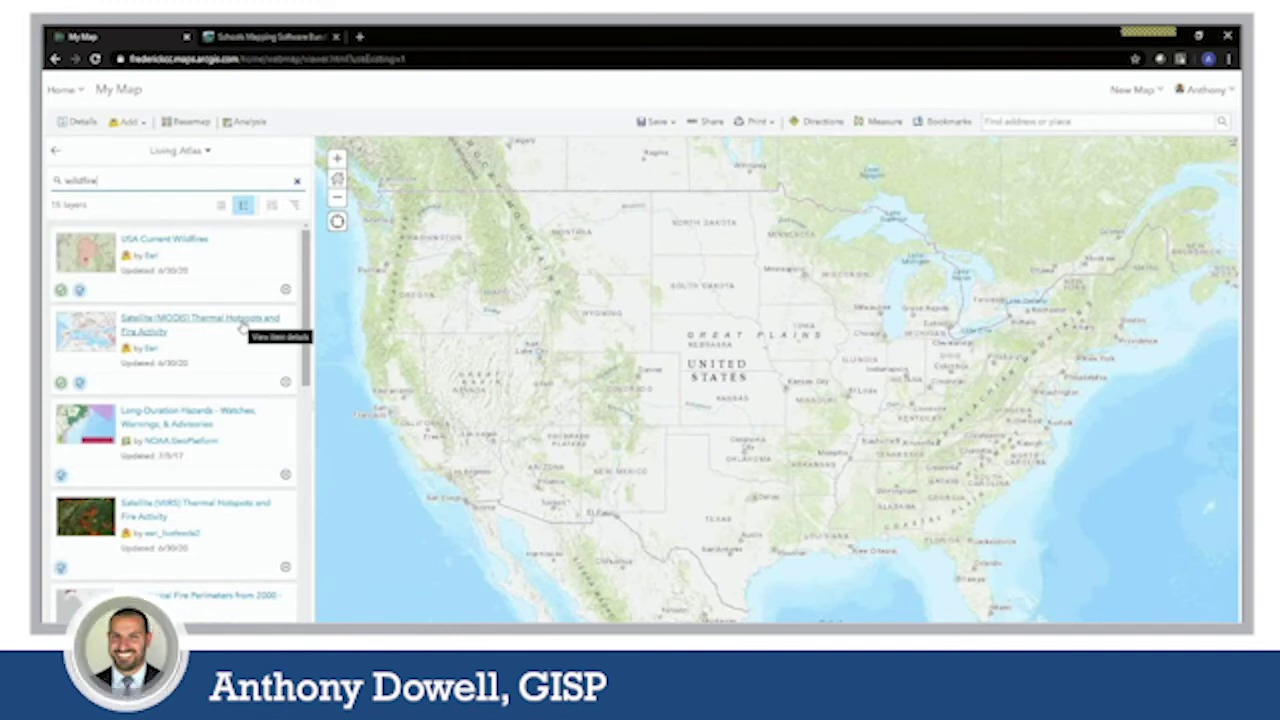
scroll(240, 325, "down", 8)
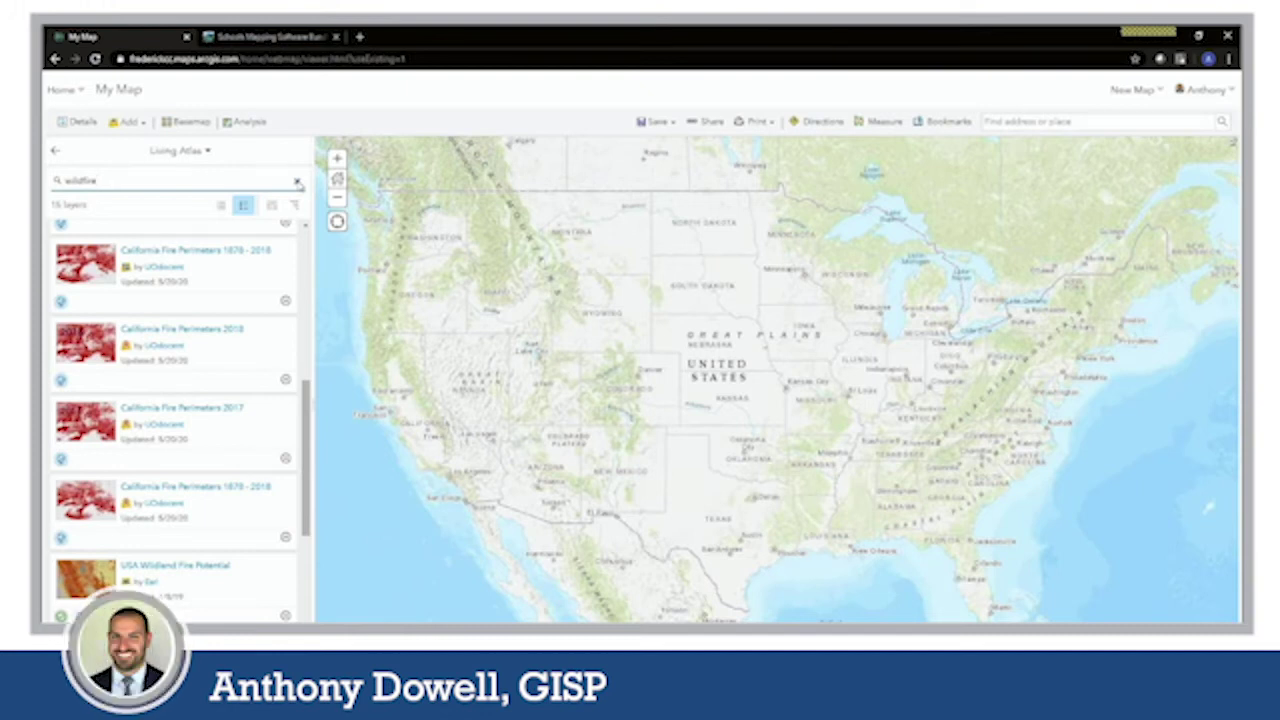
left_click(297, 183)
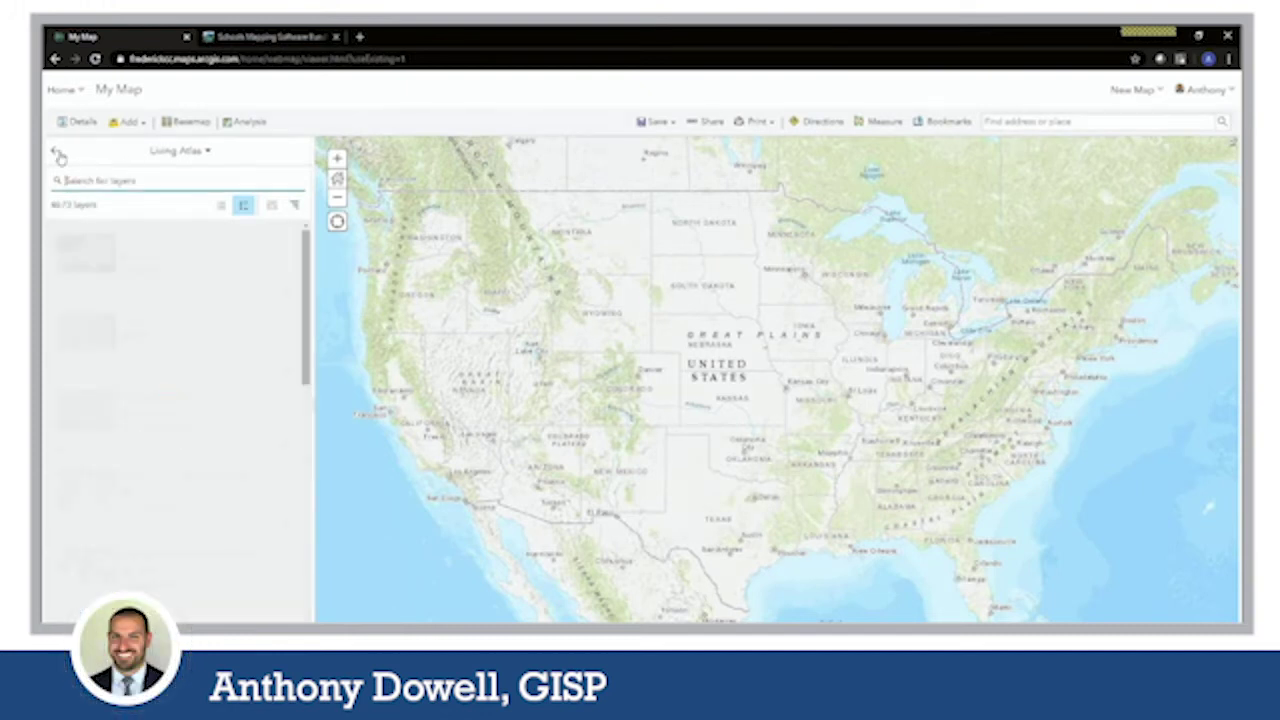
left_click(80, 121)
View the settings for adding a layer from the web, and close them without adding a layer.
left_click(131, 121)
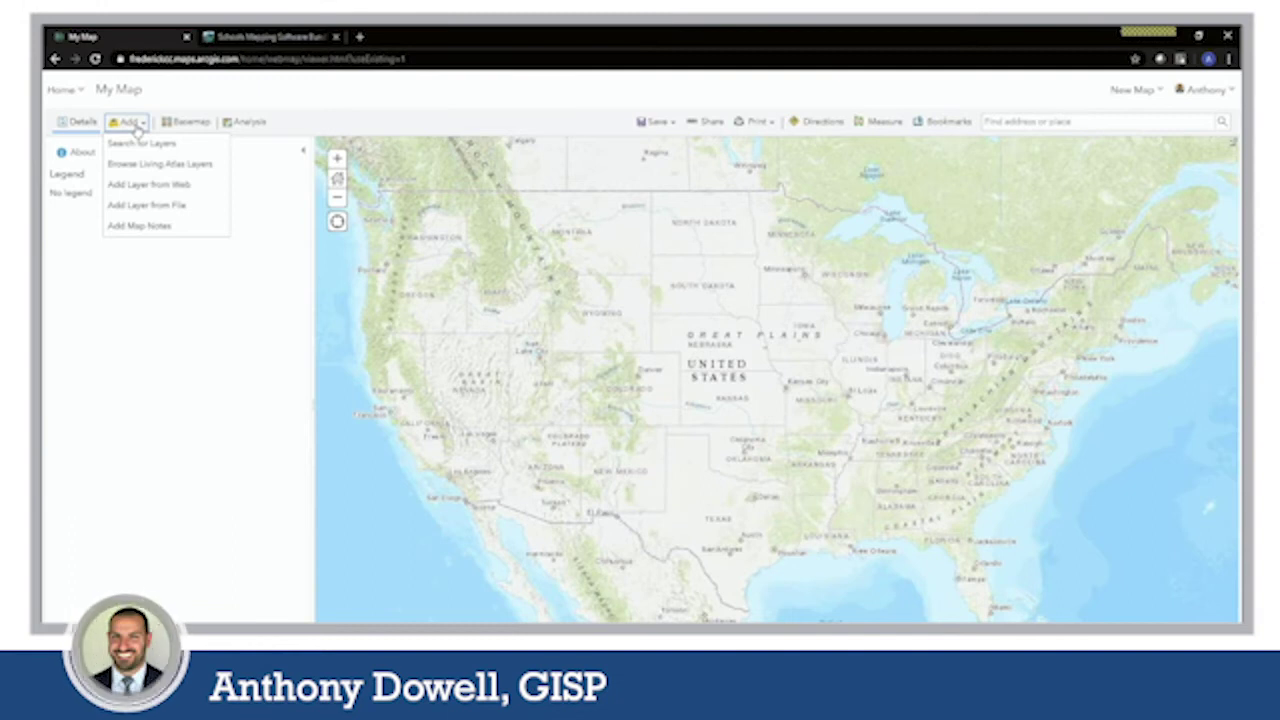
left_click(152, 187)
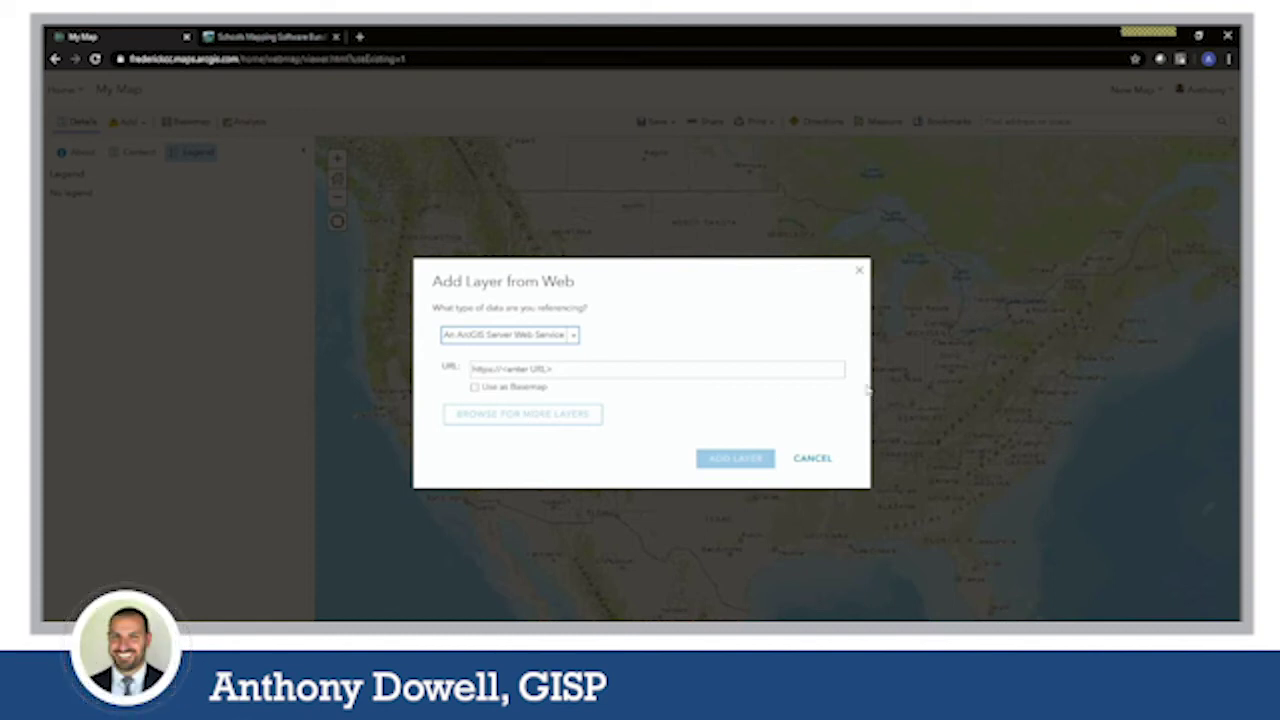
left_click(818, 459)
Add the Frederick_CC_Hydrants layer from My Content to the map.
left_click(127, 121)
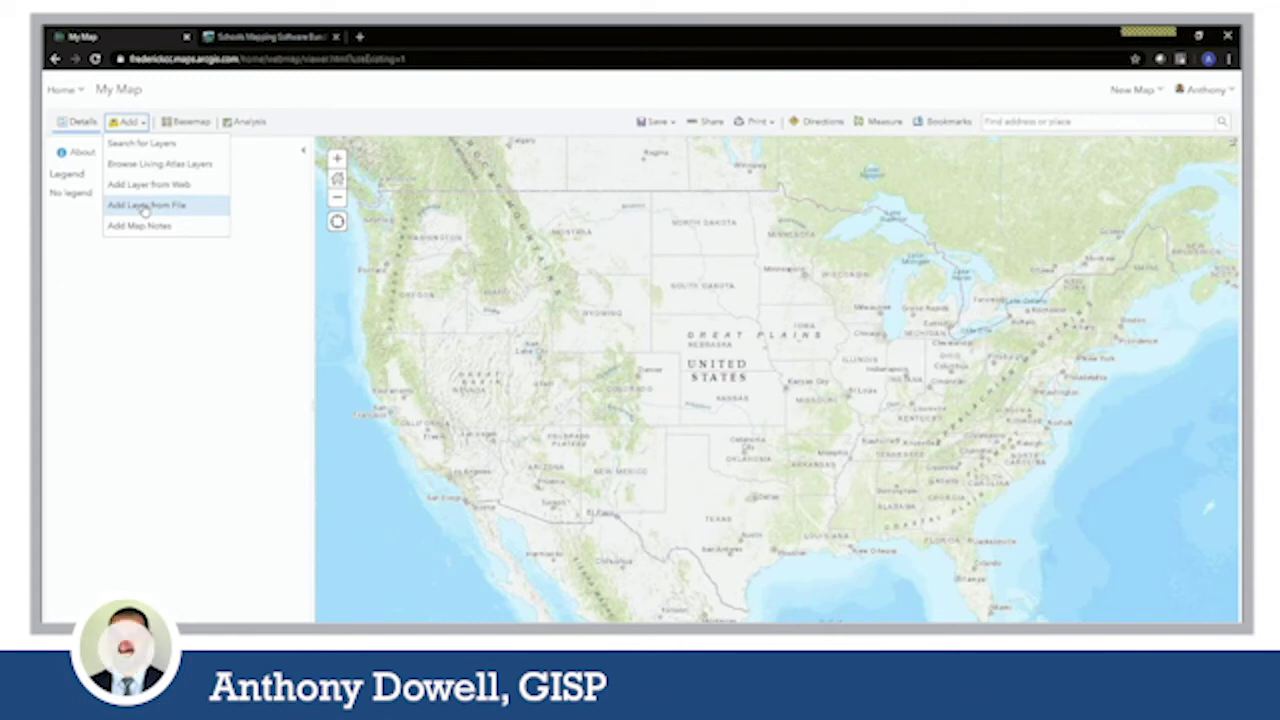
left_click(148, 146)
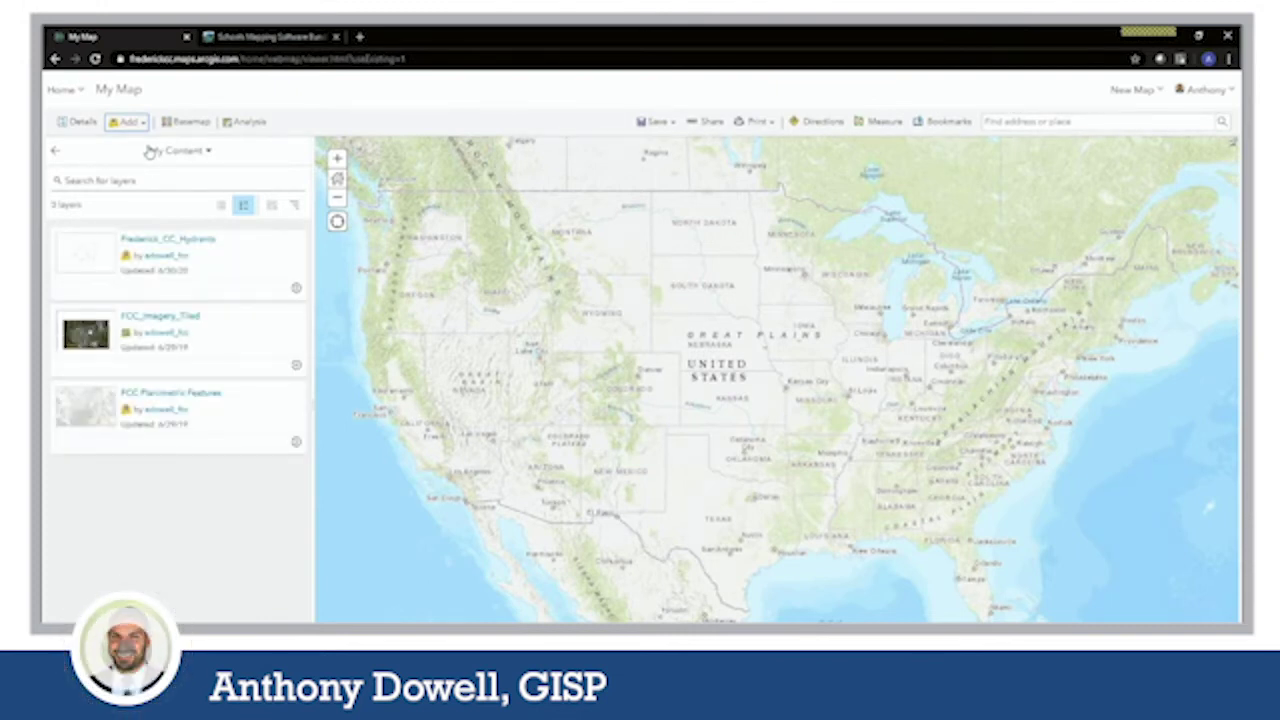
left_click(176, 151)
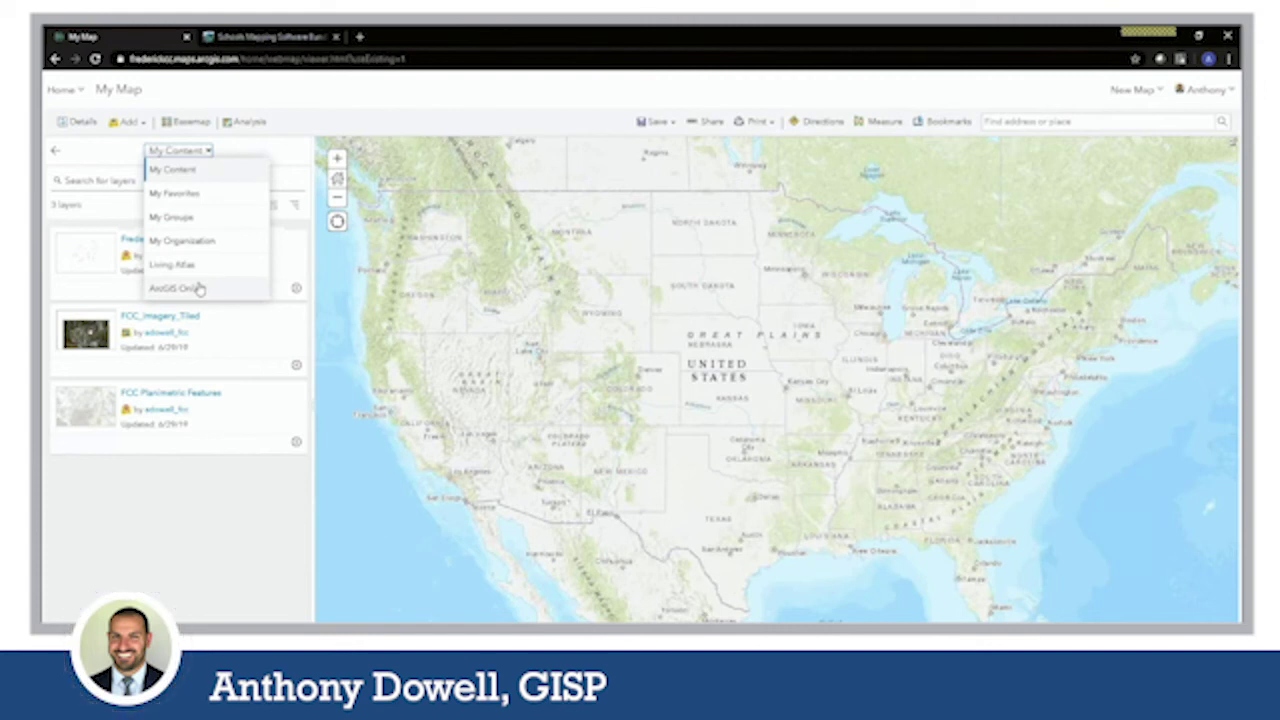
left_click(208, 170)
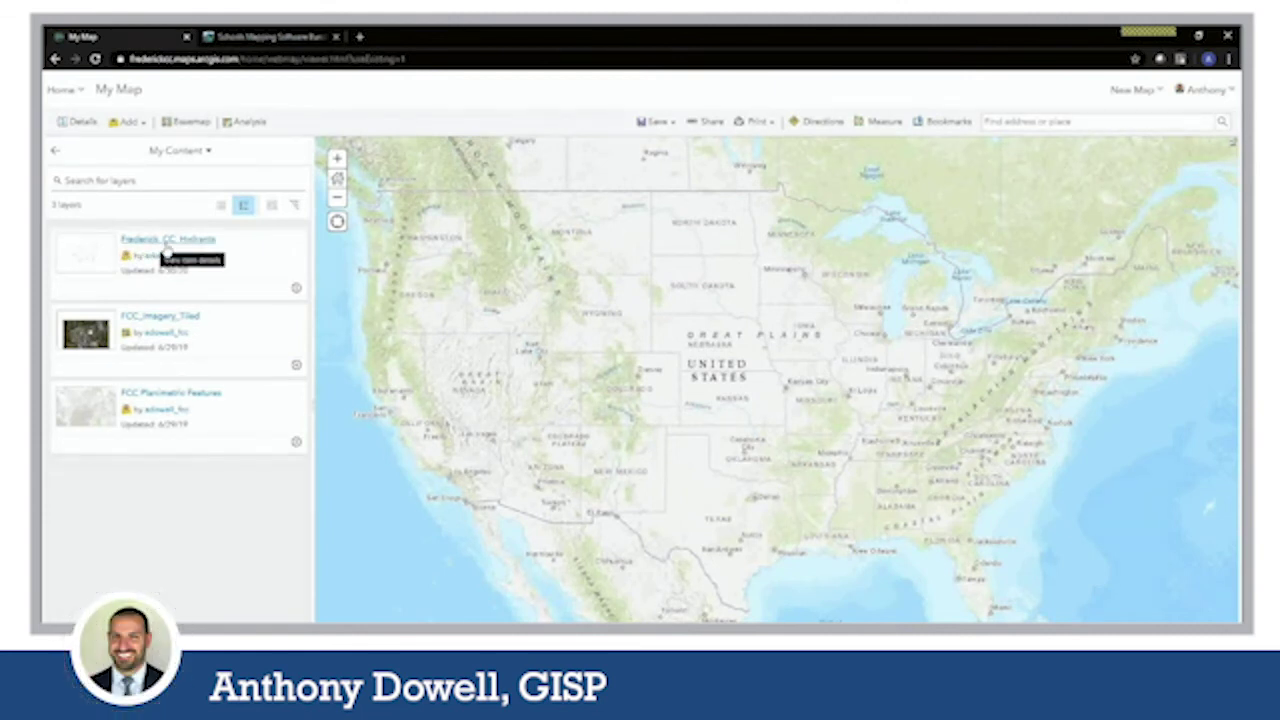
left_click(296, 291)
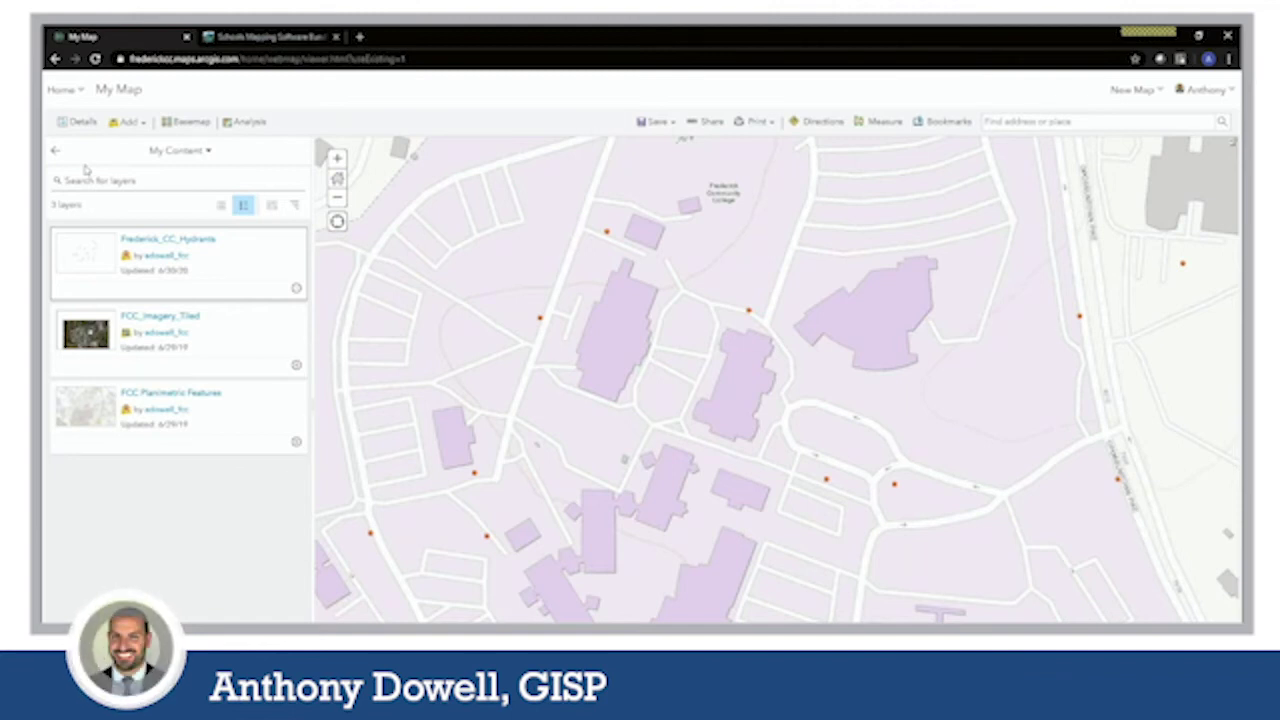
Return to the map details and check the hydrants layer in the legend and the contents list.
left_click(57, 151)
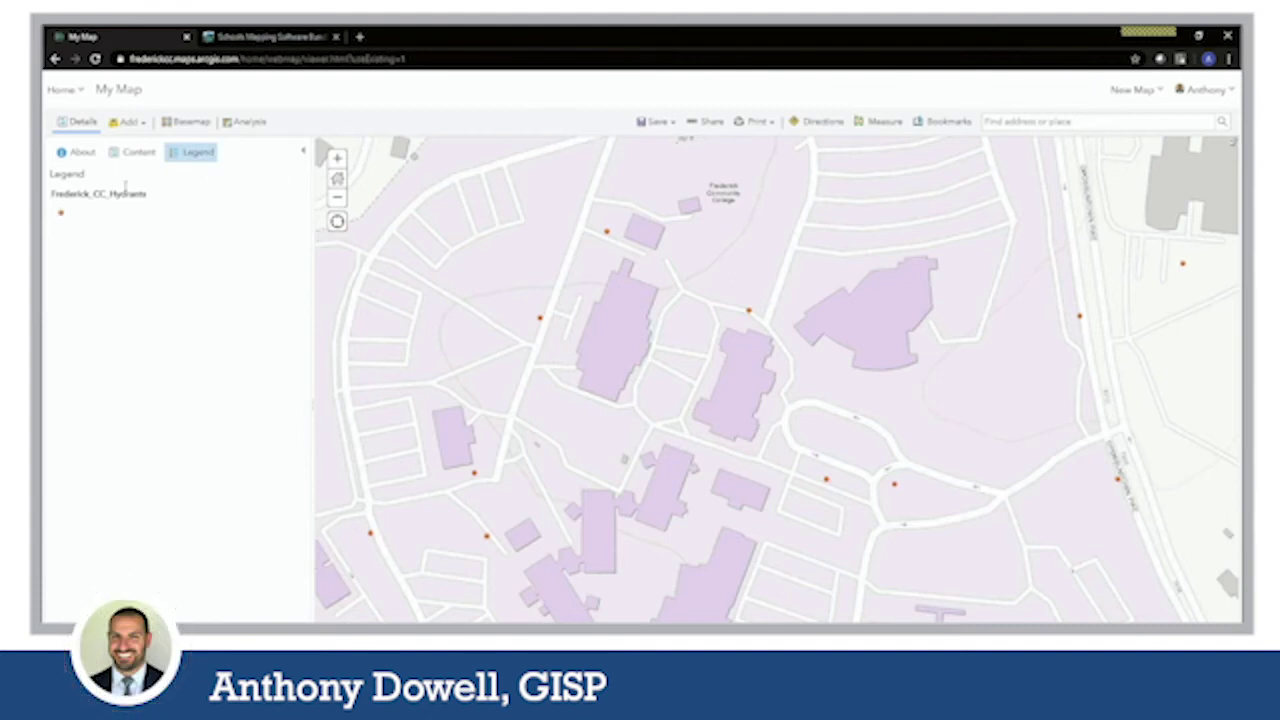
left_click(134, 153)
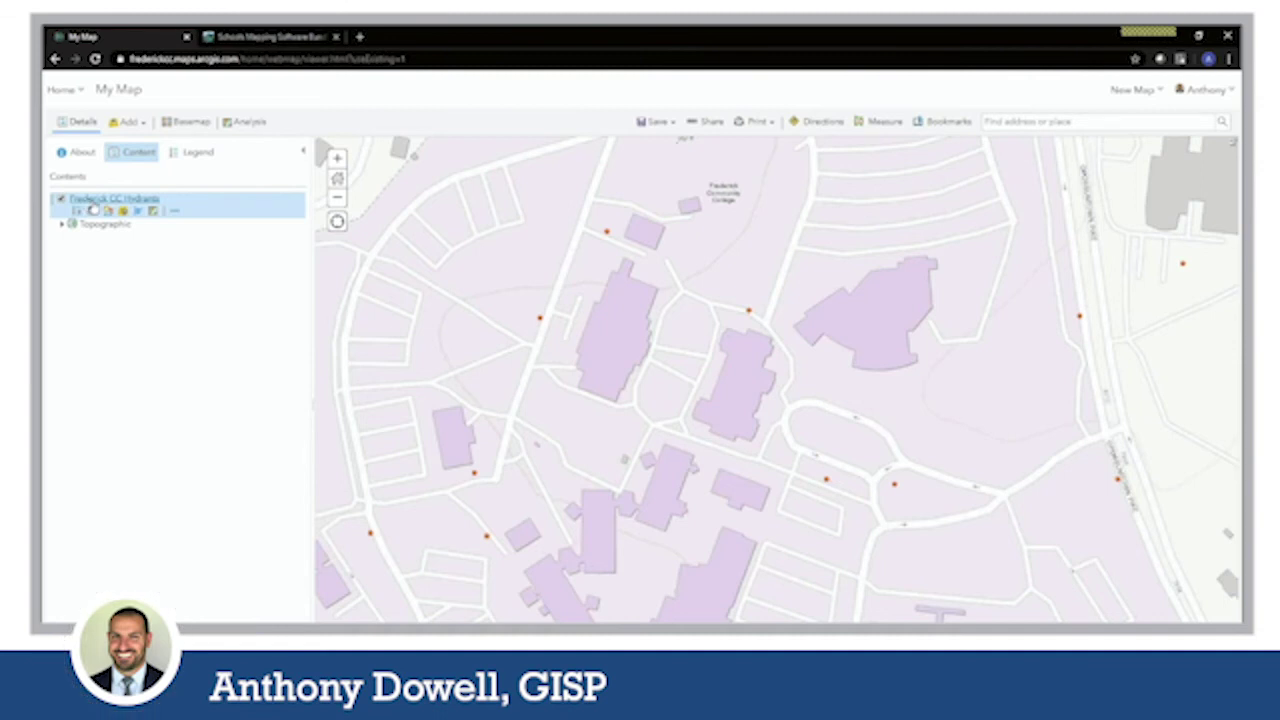
mouse_move(182, 223)
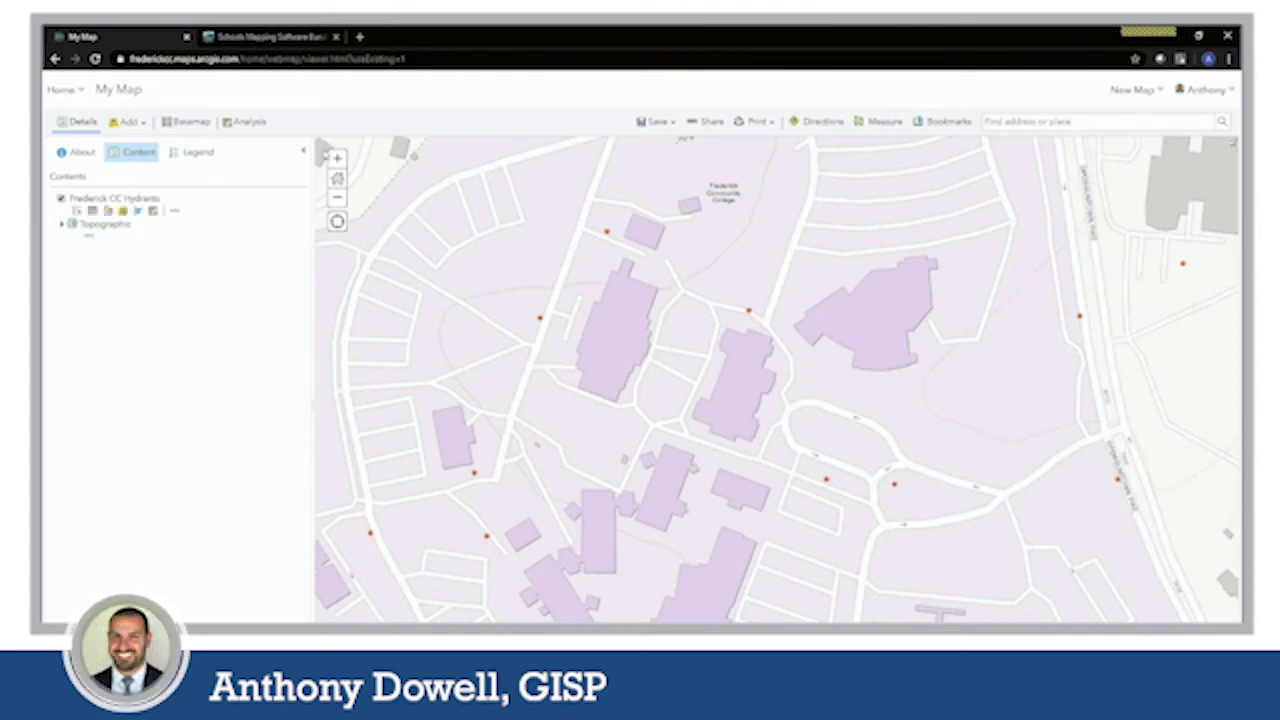
Switch the map's basemap to Imagery.
left_click(183, 128)
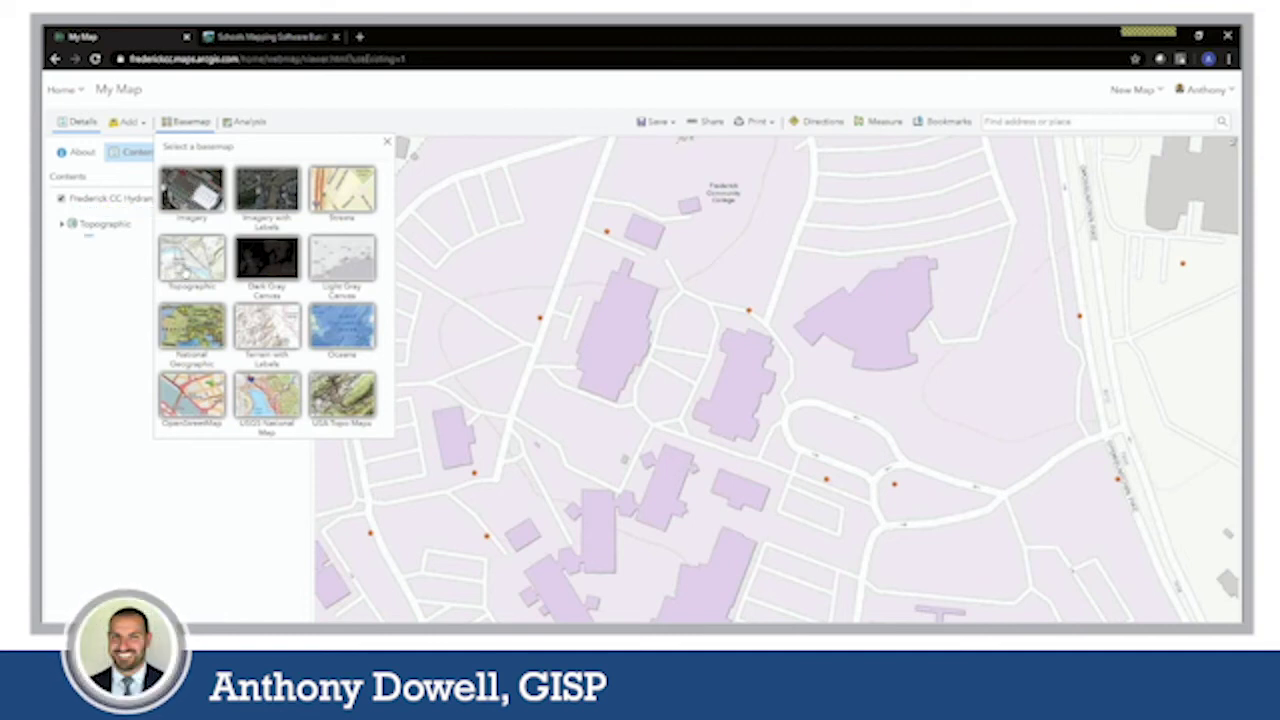
left_click(190, 188)
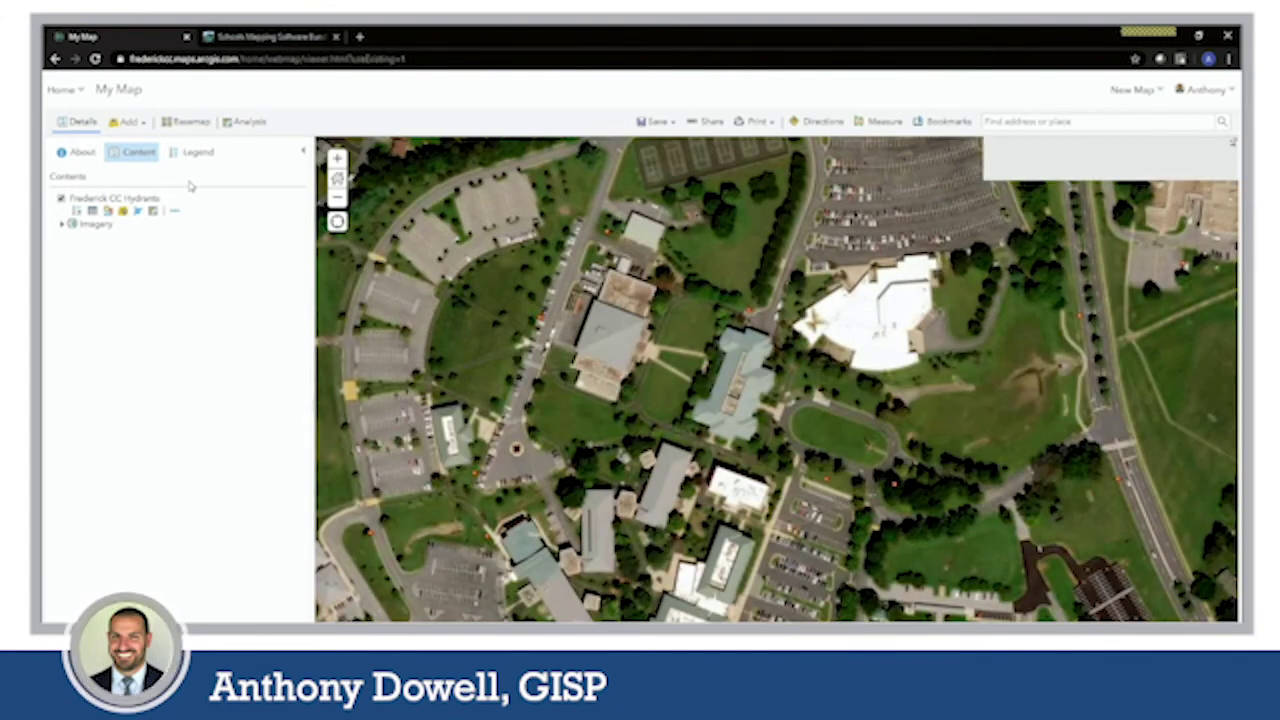
left_click(186, 121)
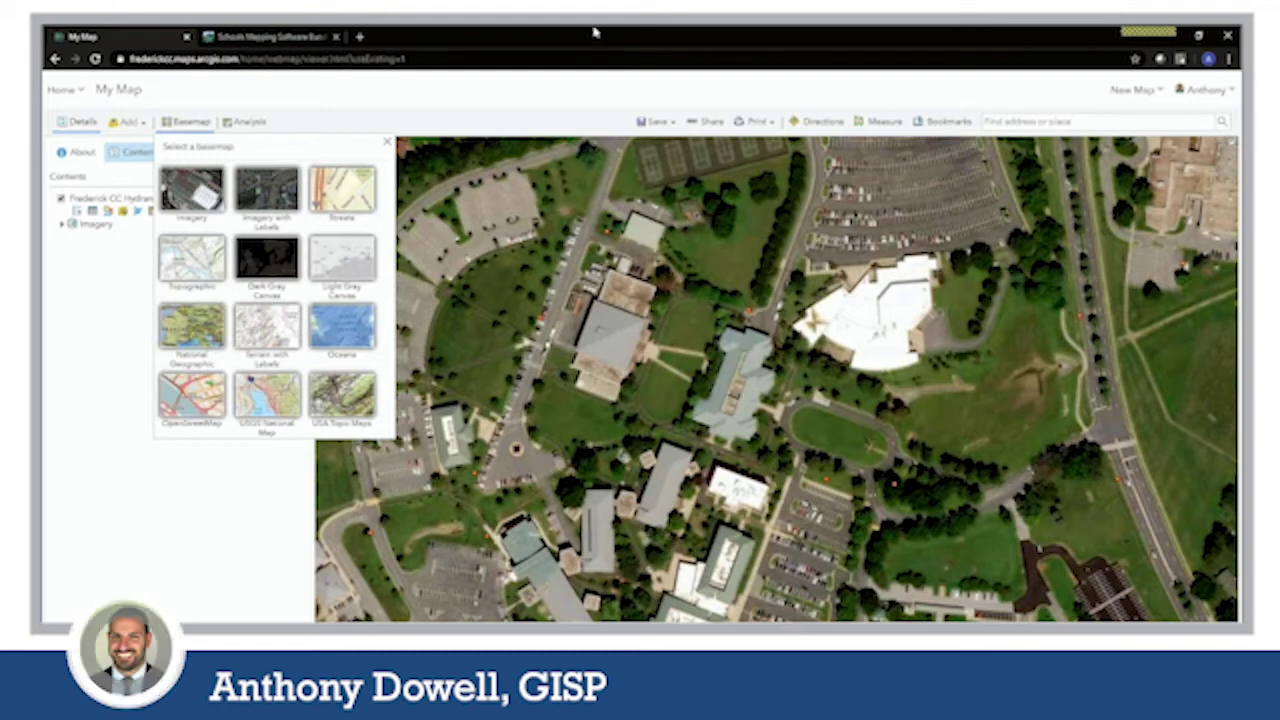
Show the whole campus in the map and set the basemap to Imagery with Labels.
left_click_drag(486, 332, 667, 355)
left_click_drag(520, 374, 935, 289)
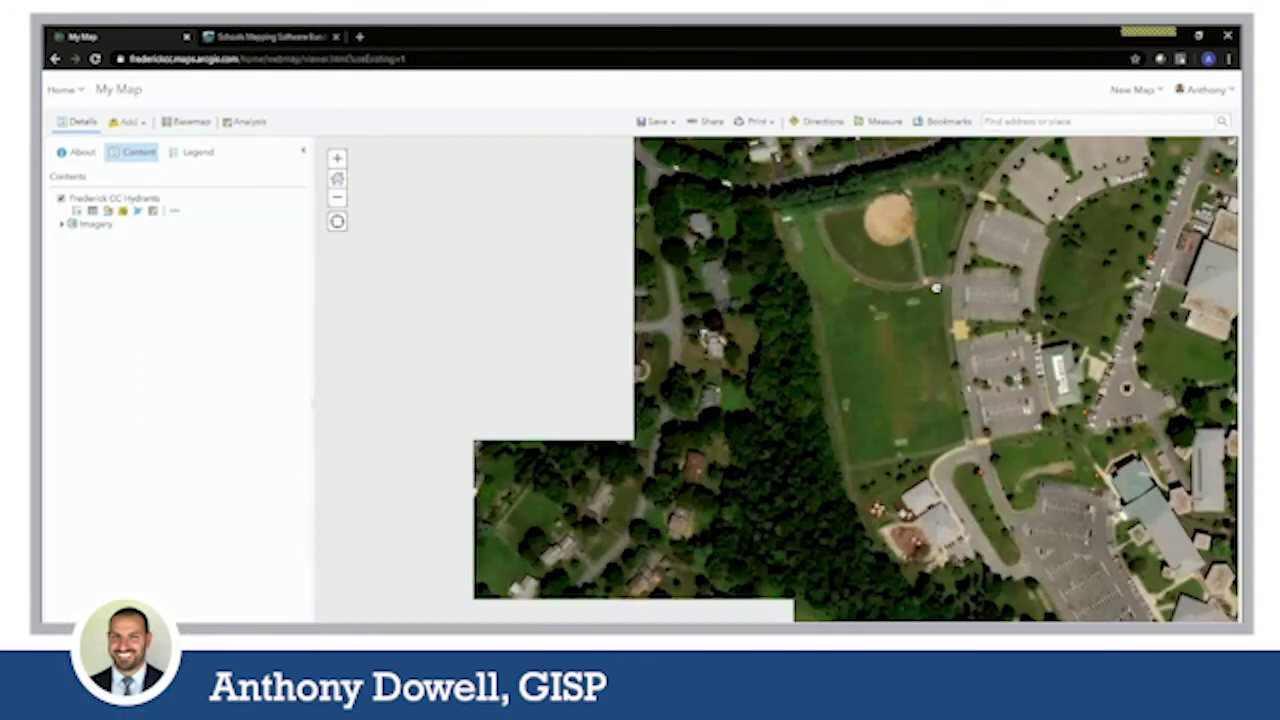
scroll(715, 404, "down", 1)
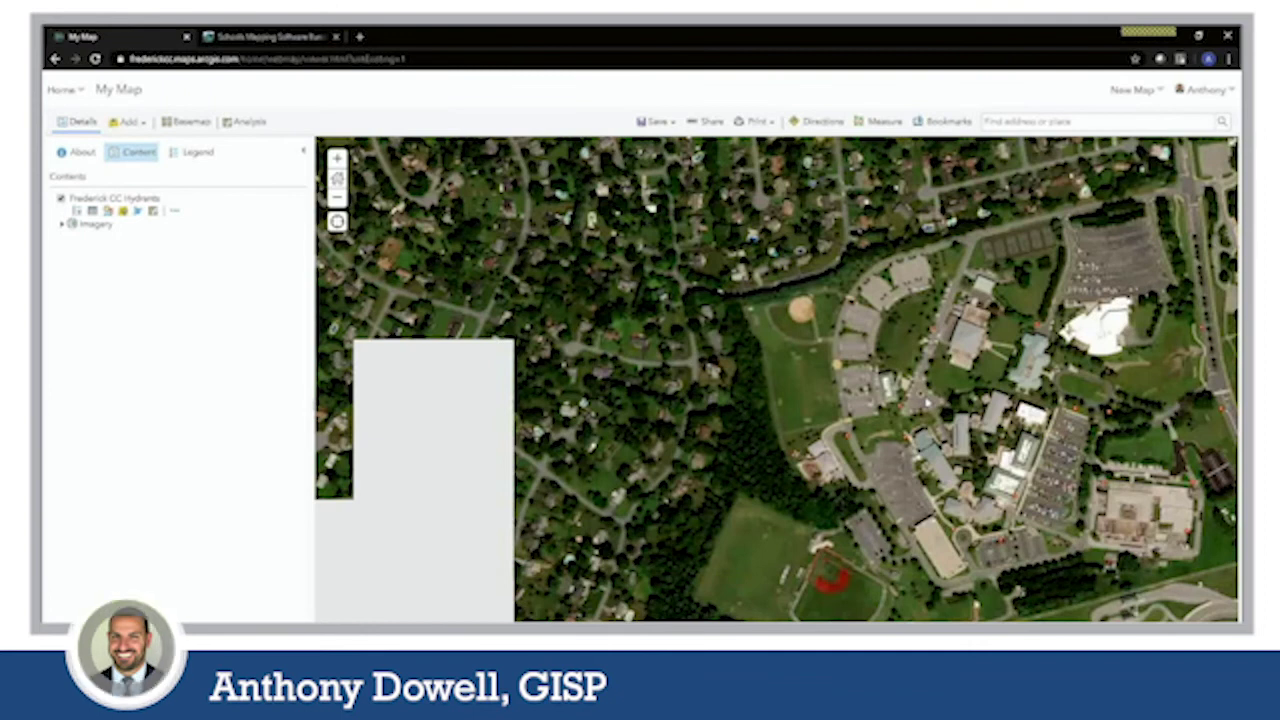
left_click_drag(921, 396, 638, 433)
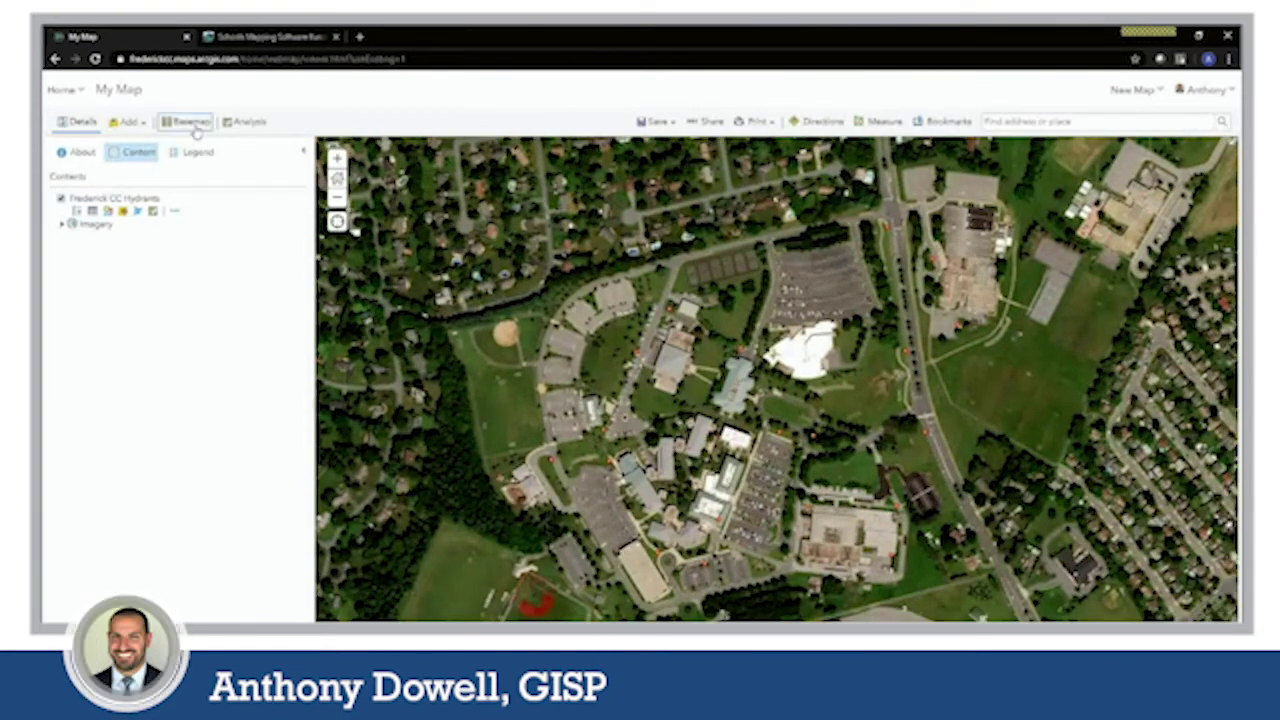
left_click(190, 121)
left_click(268, 178)
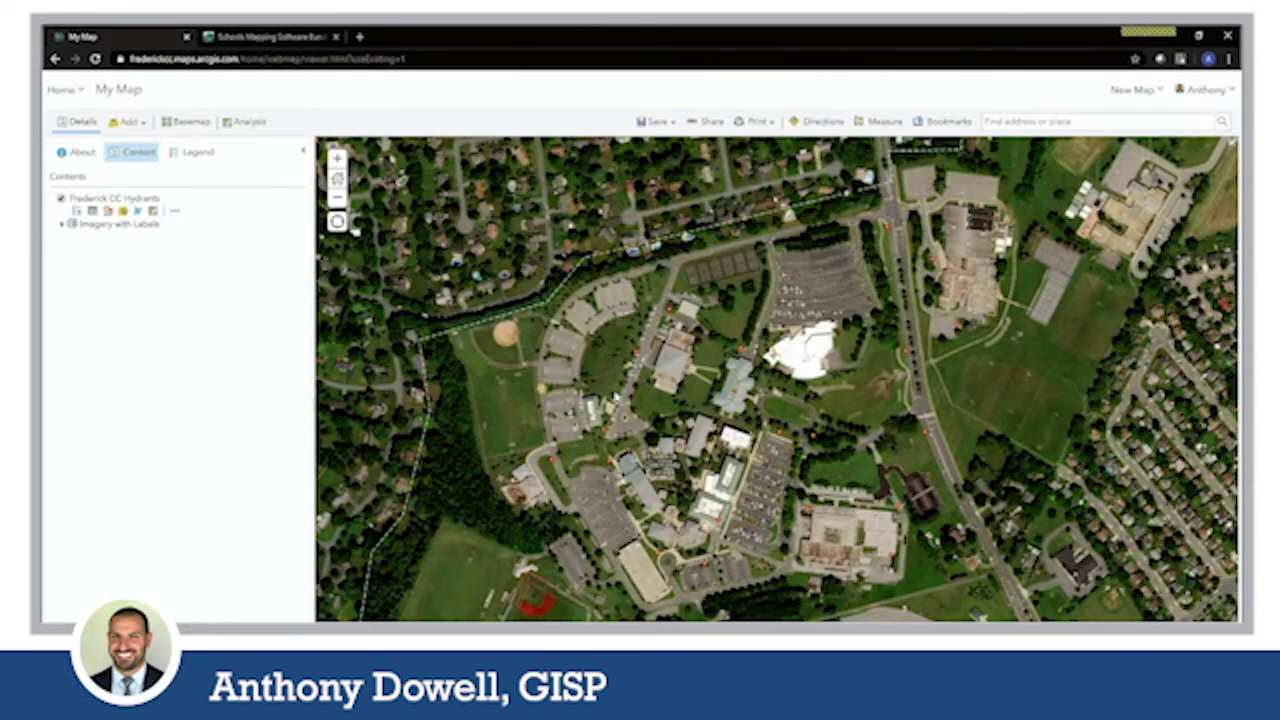
Open the pop-up of the campus hydrant beside the small building southwest of the tennis courts to examine its attributes.
left_click_drag(492, 381, 471, 331)
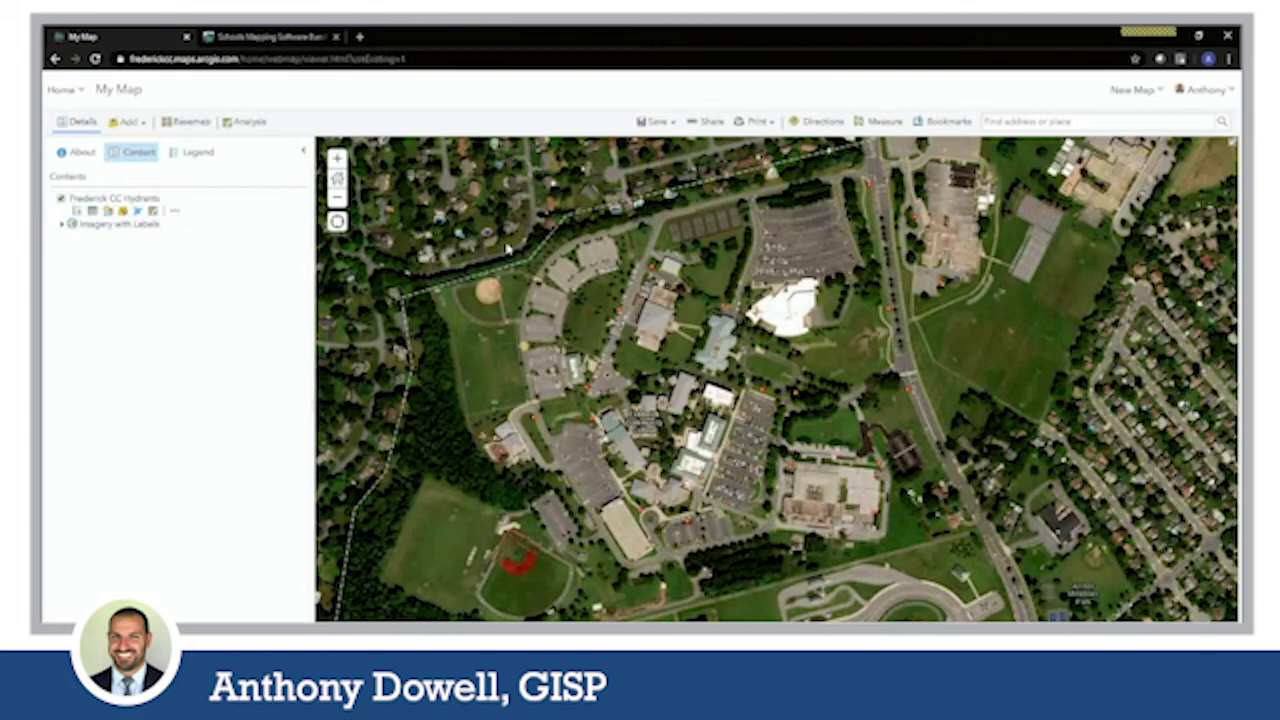
left_click_drag(560, 301, 594, 297)
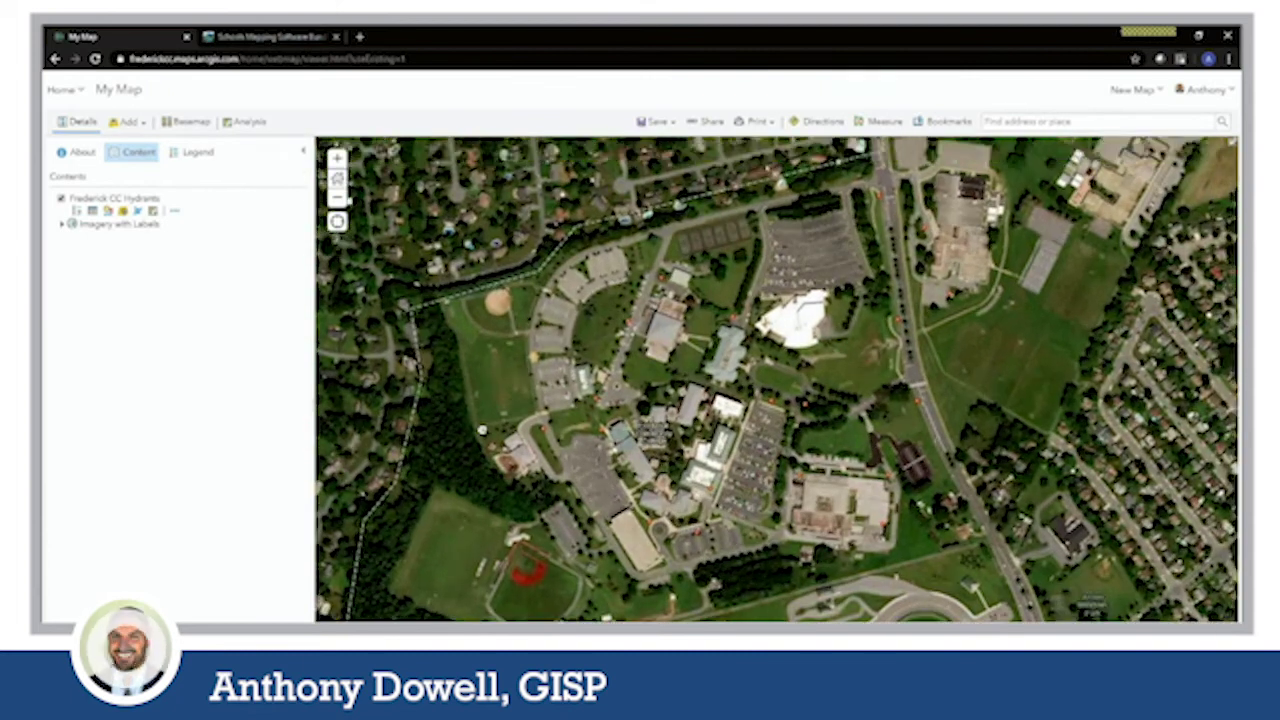
left_click_drag(503, 420, 530, 370)
scroll(545, 366, "up", 1)
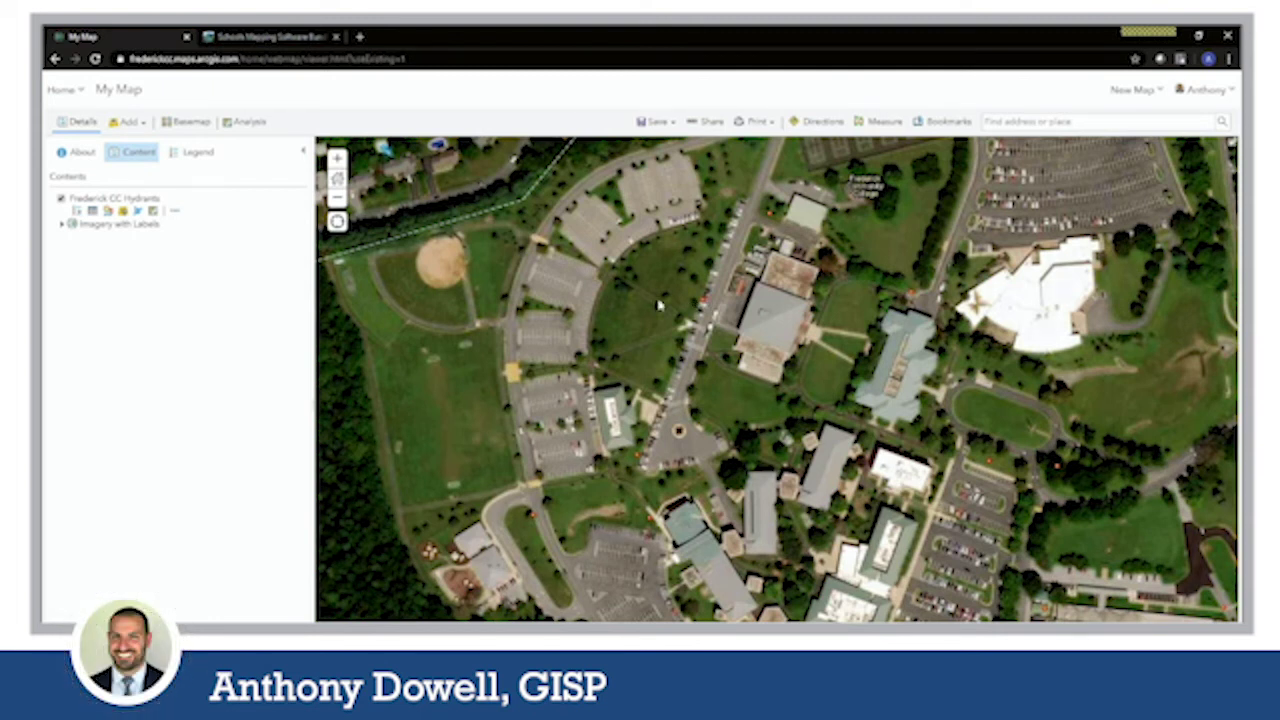
left_click_drag(767, 294, 634, 307)
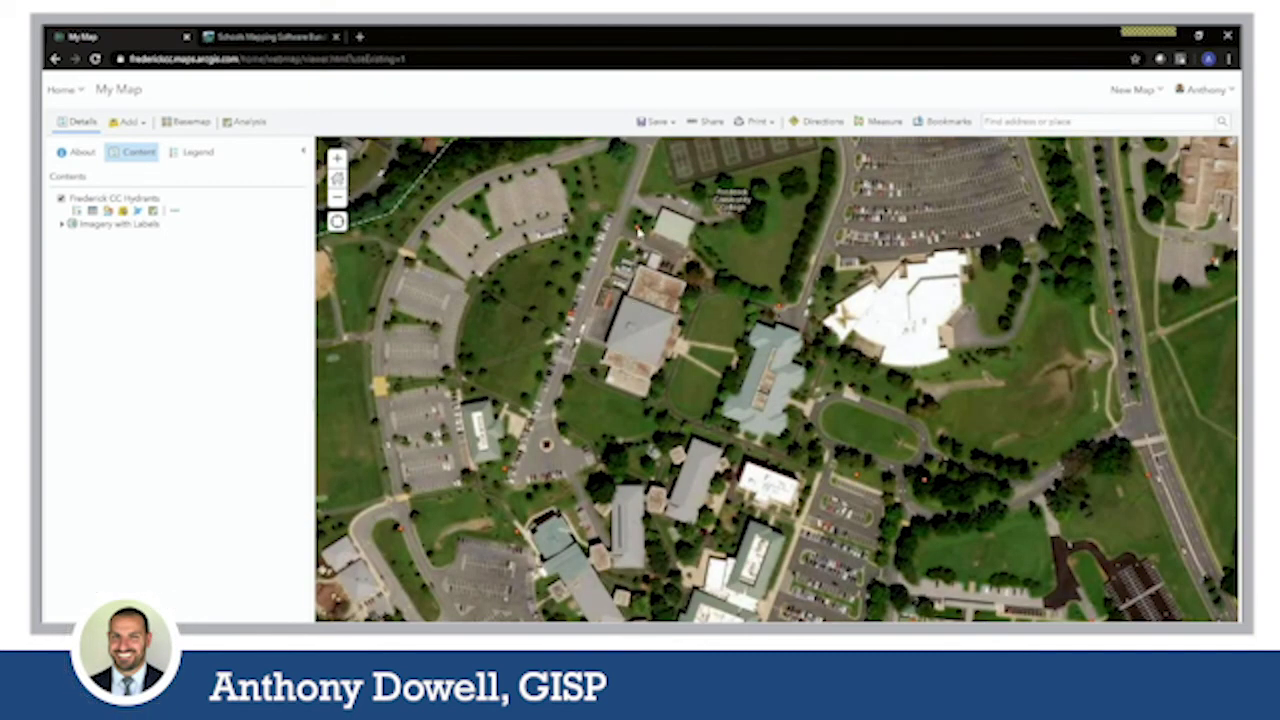
left_click(637, 230)
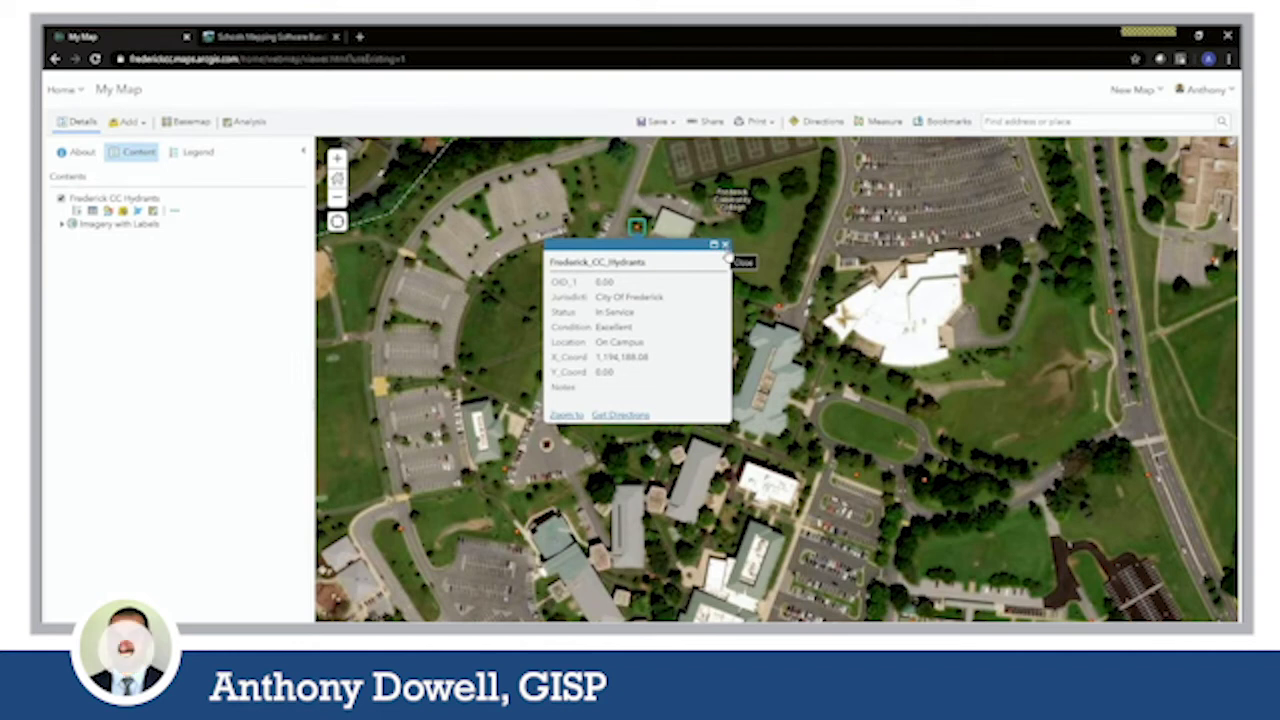
Zoom to the selected hydrant from its pop-up, close the pop-up, and return to a view of the campus.
left_click(566, 415)
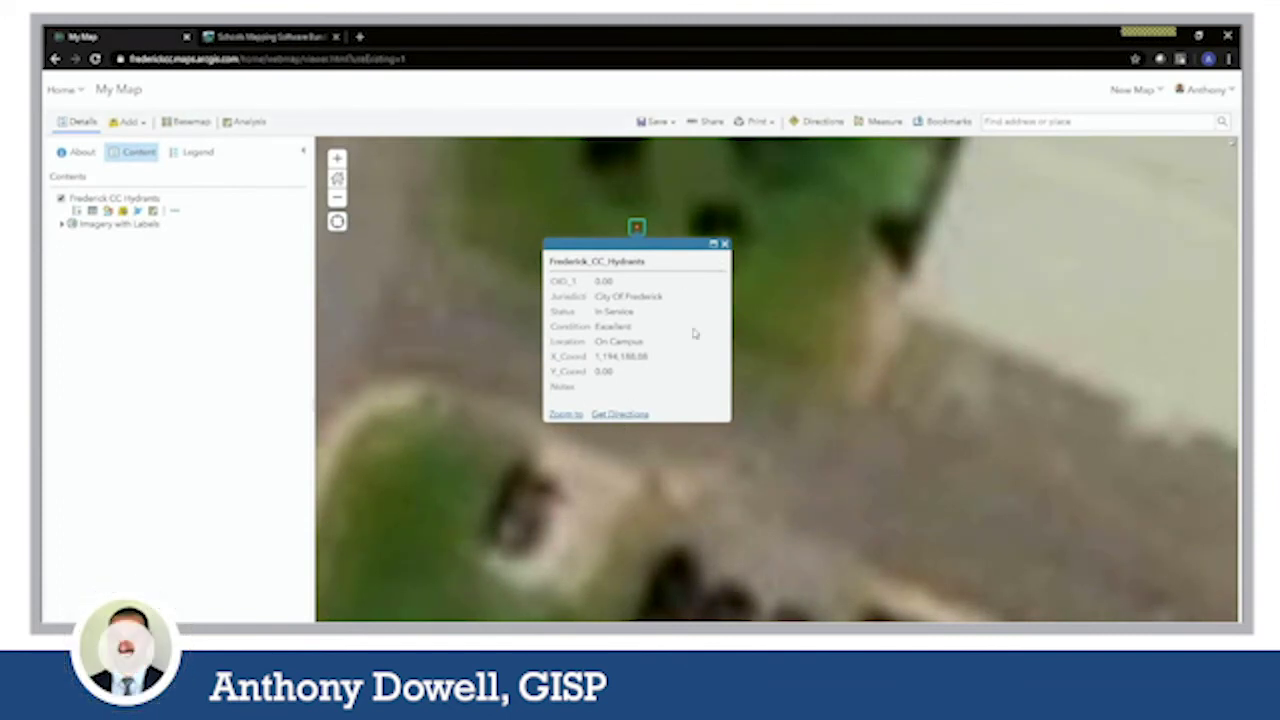
left_click(727, 245)
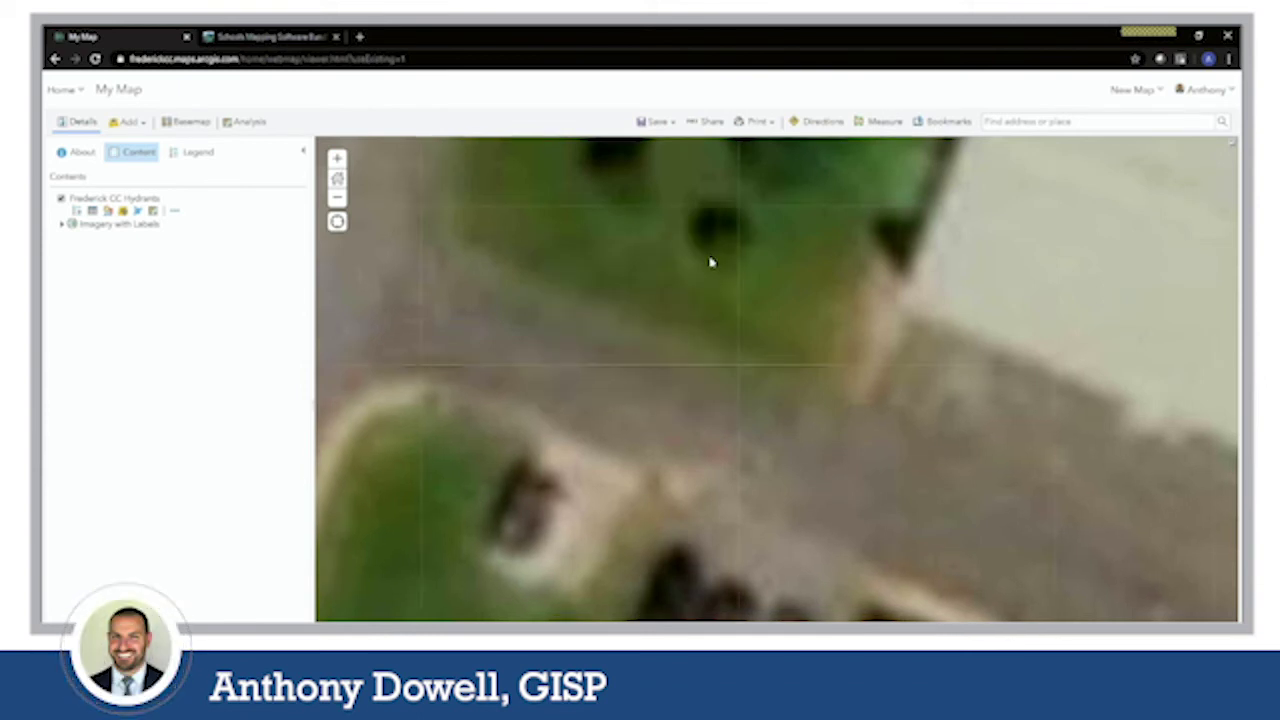
scroll(710, 262, "down", 3)
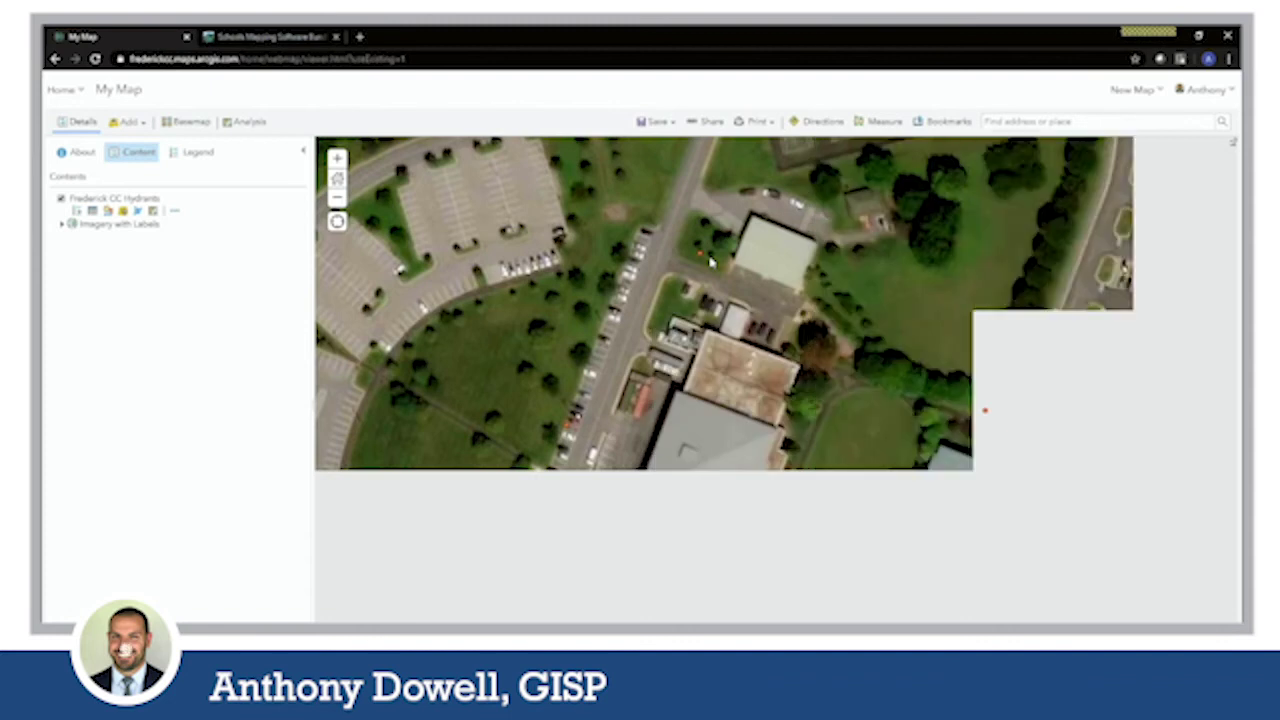
scroll(655, 335, "down", 1)
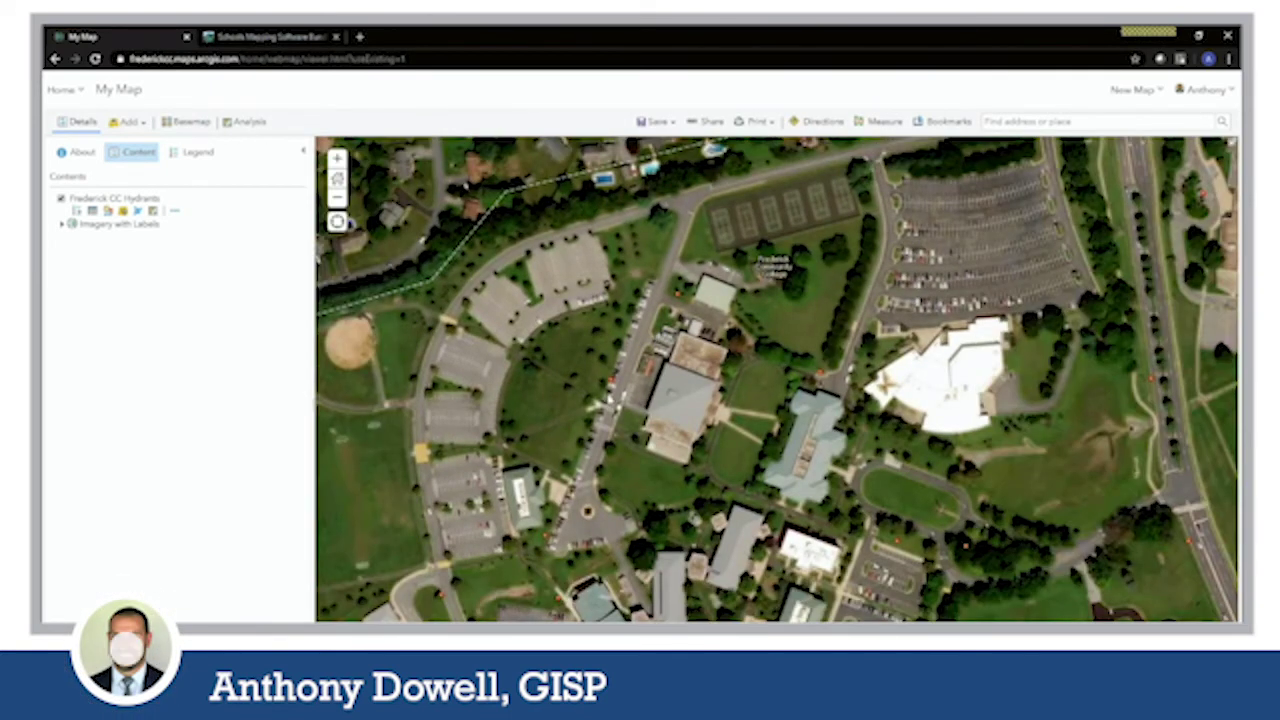
left_click_drag(557, 335, 565, 315)
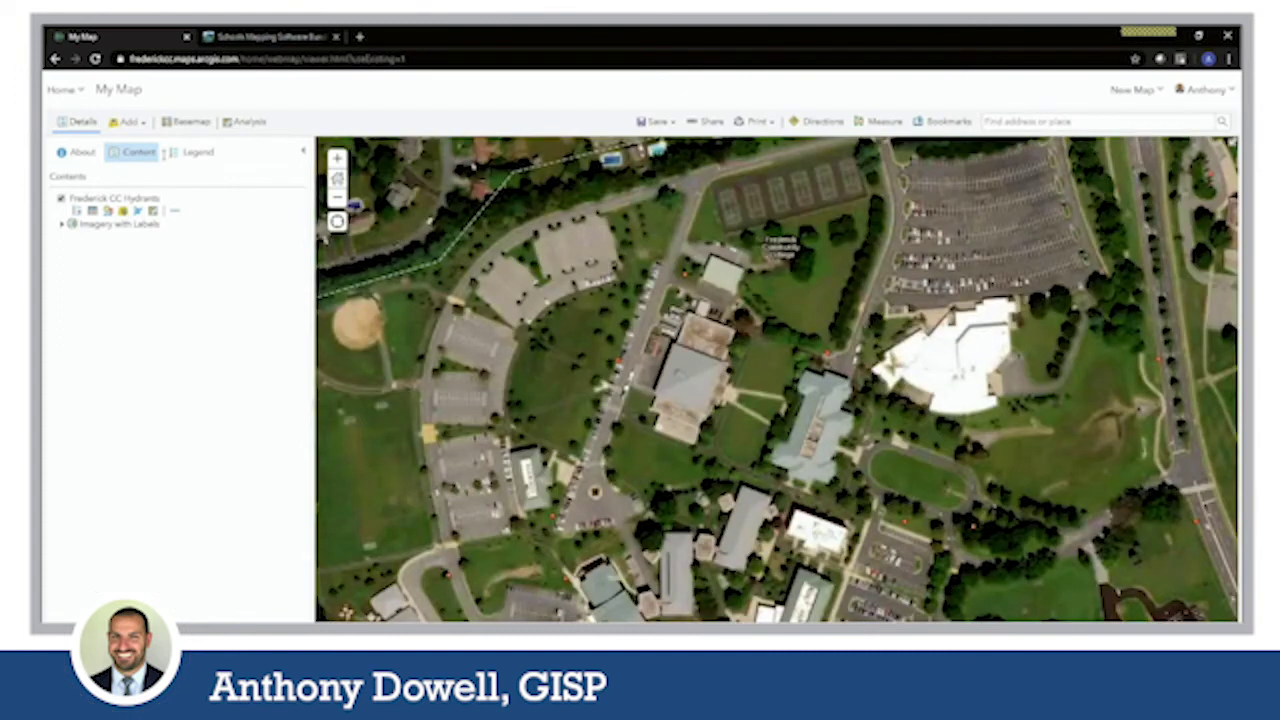
Check the hydrants layer's symbol in the legend and contents list, and open the layer's Change Style settings.
left_click(186, 152)
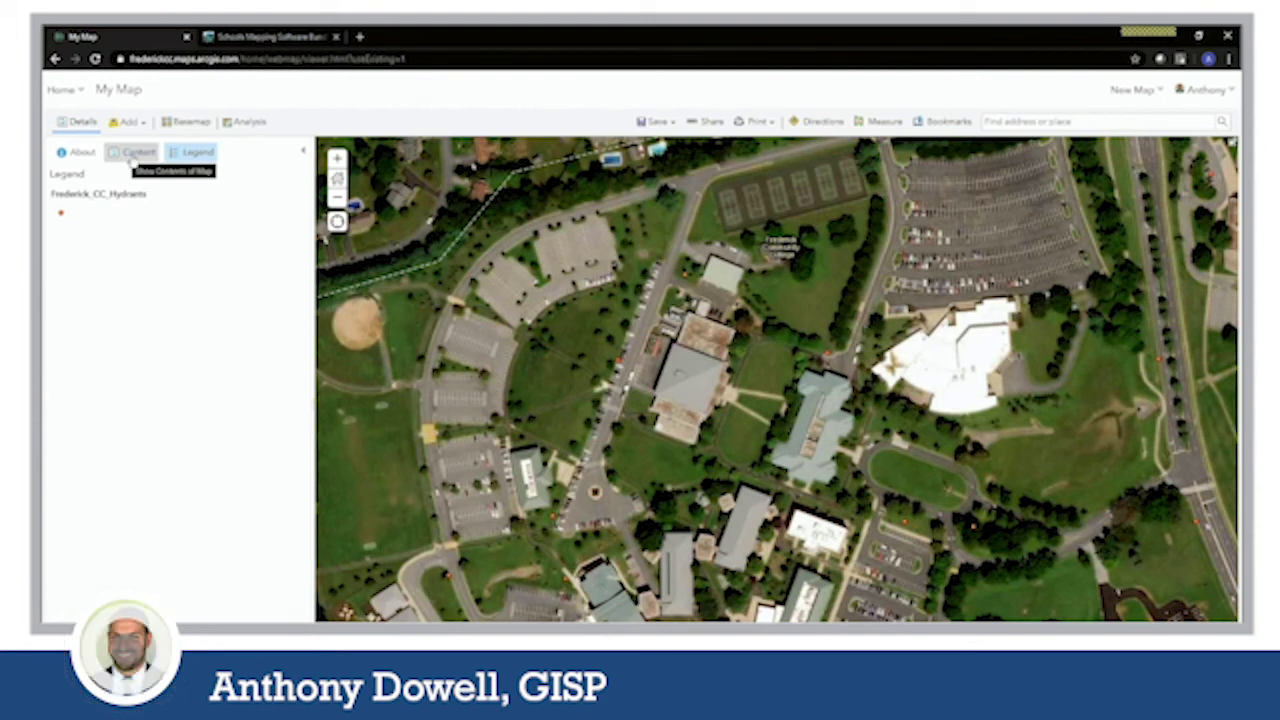
left_click(135, 158)
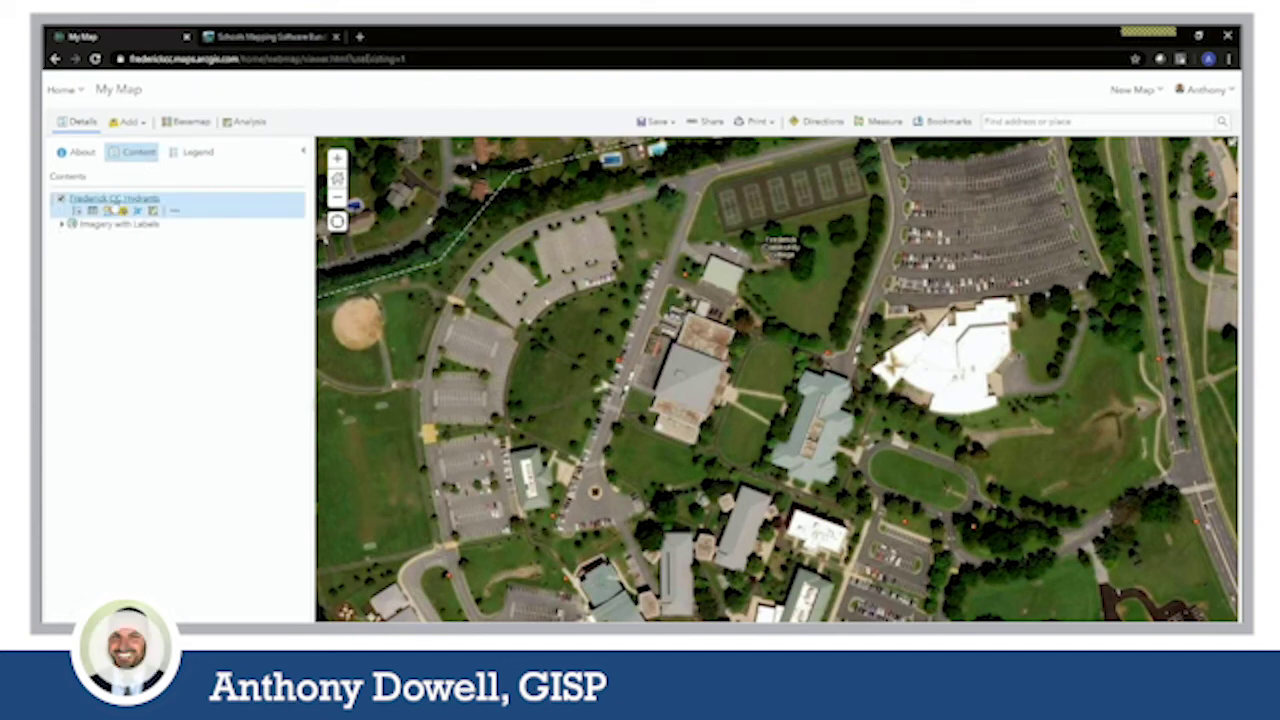
left_click(103, 200)
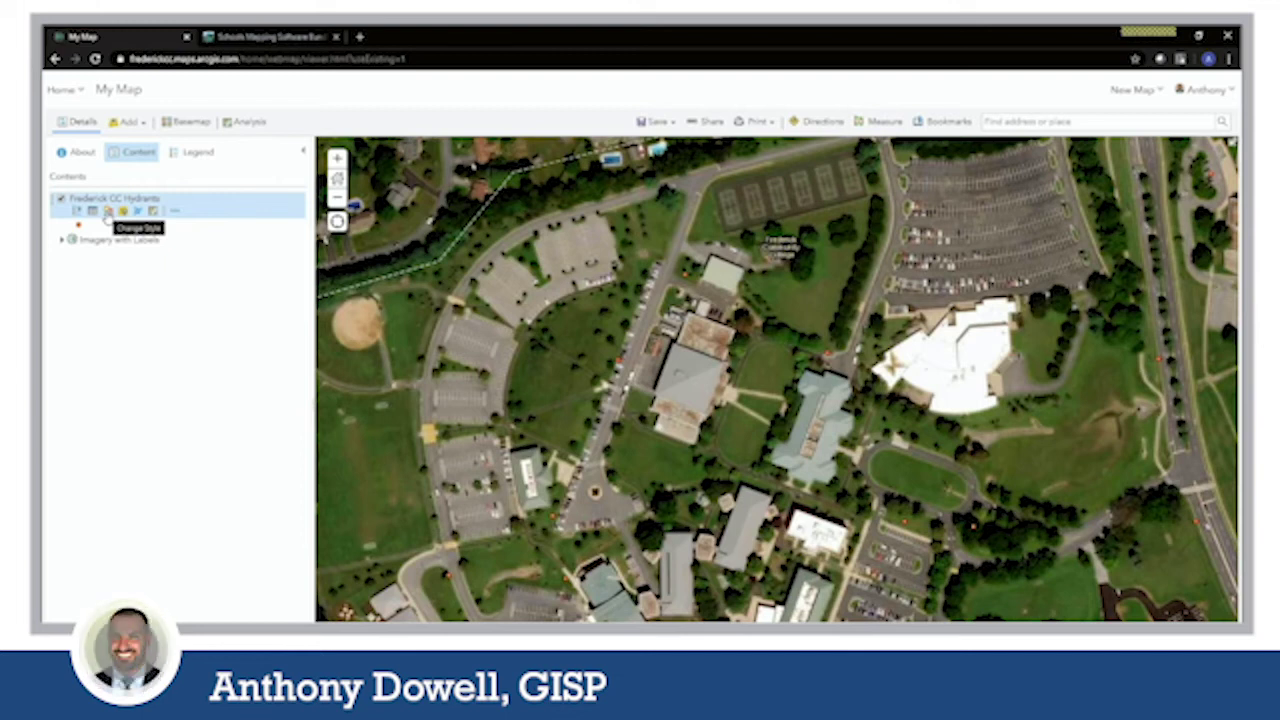
left_click(107, 214)
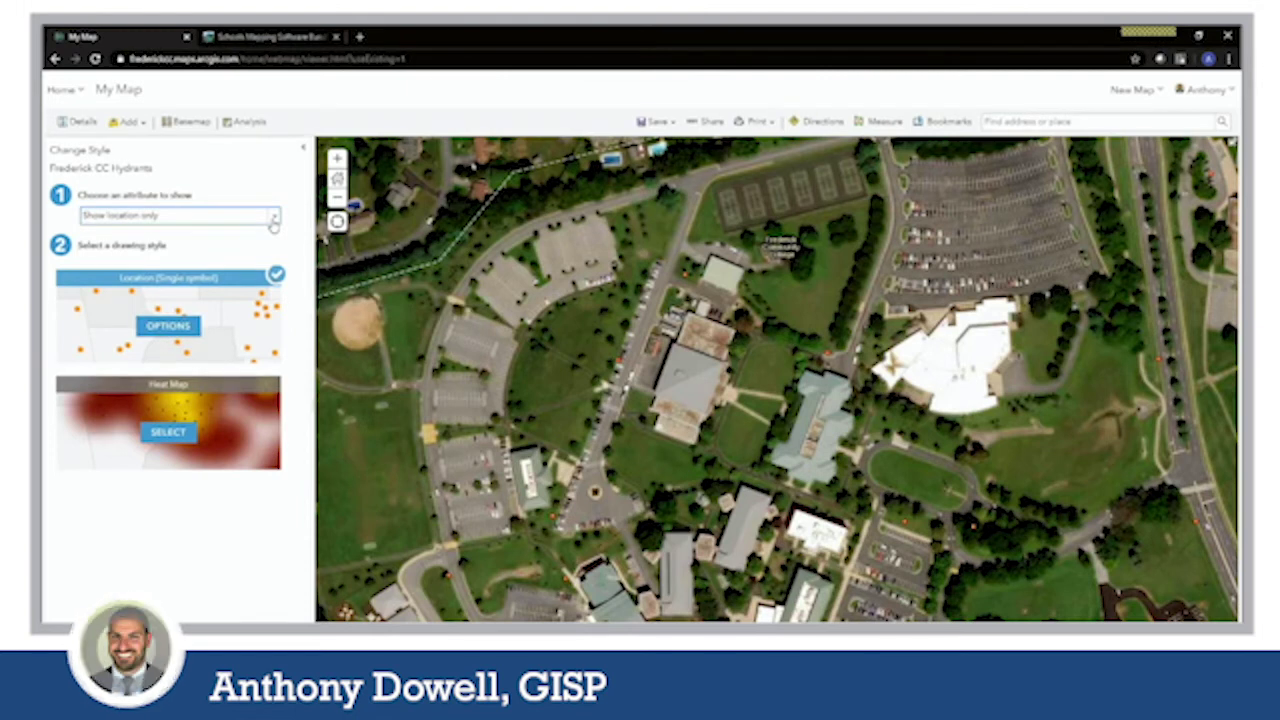
Open the symbol settings of the Location (Single symbol) style and show the Utilities - Water symbol category.
left_click(150, 324)
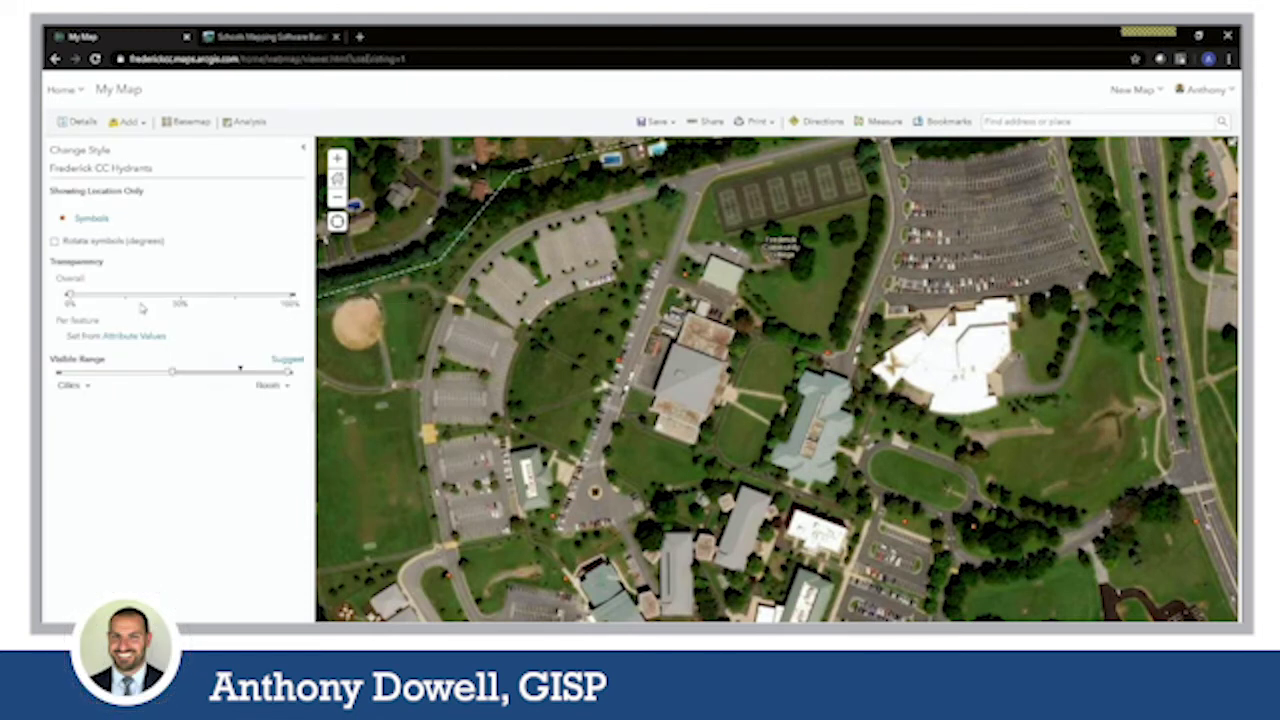
left_click(91, 220)
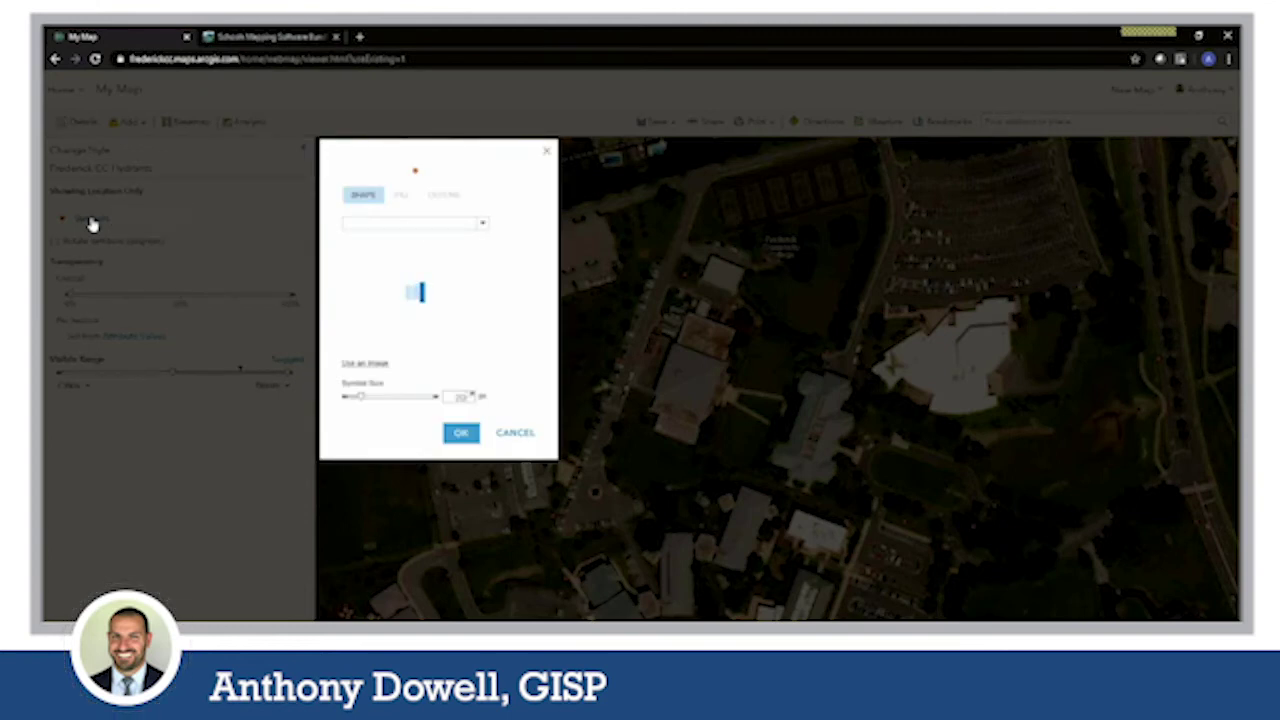
left_click(480, 226)
left_click(484, 228)
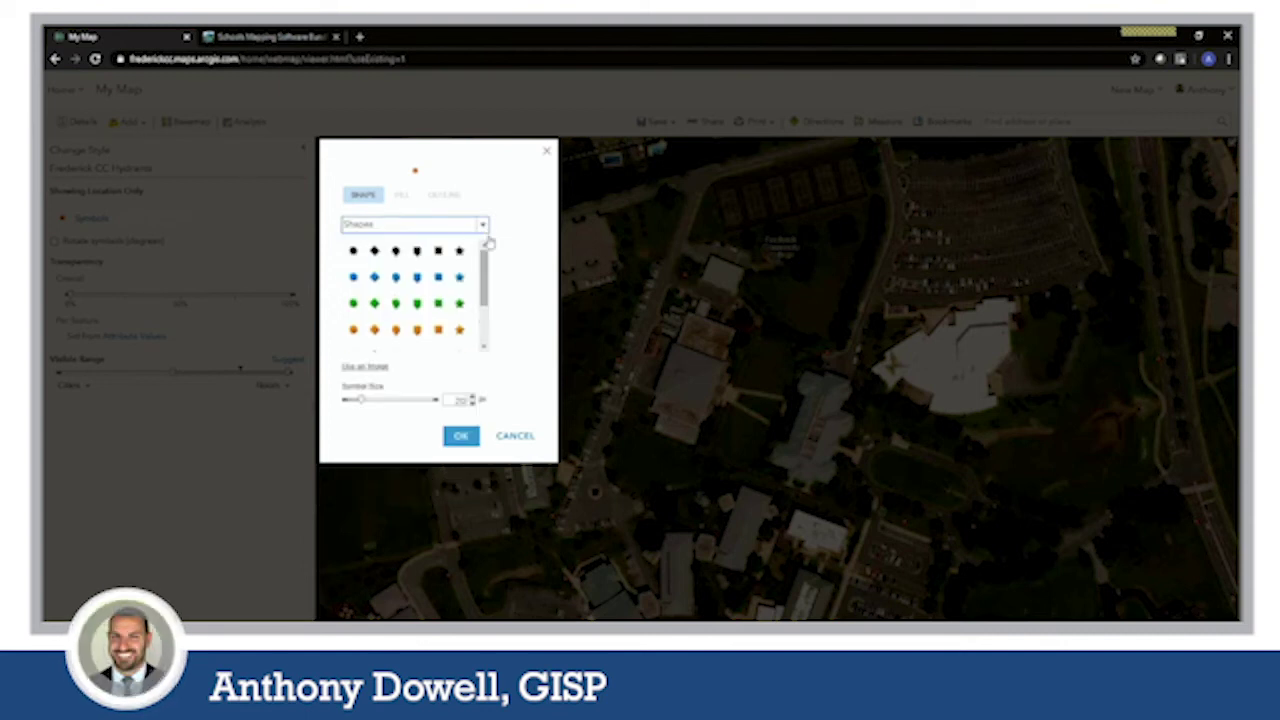
left_click(484, 228)
left_click(449, 251)
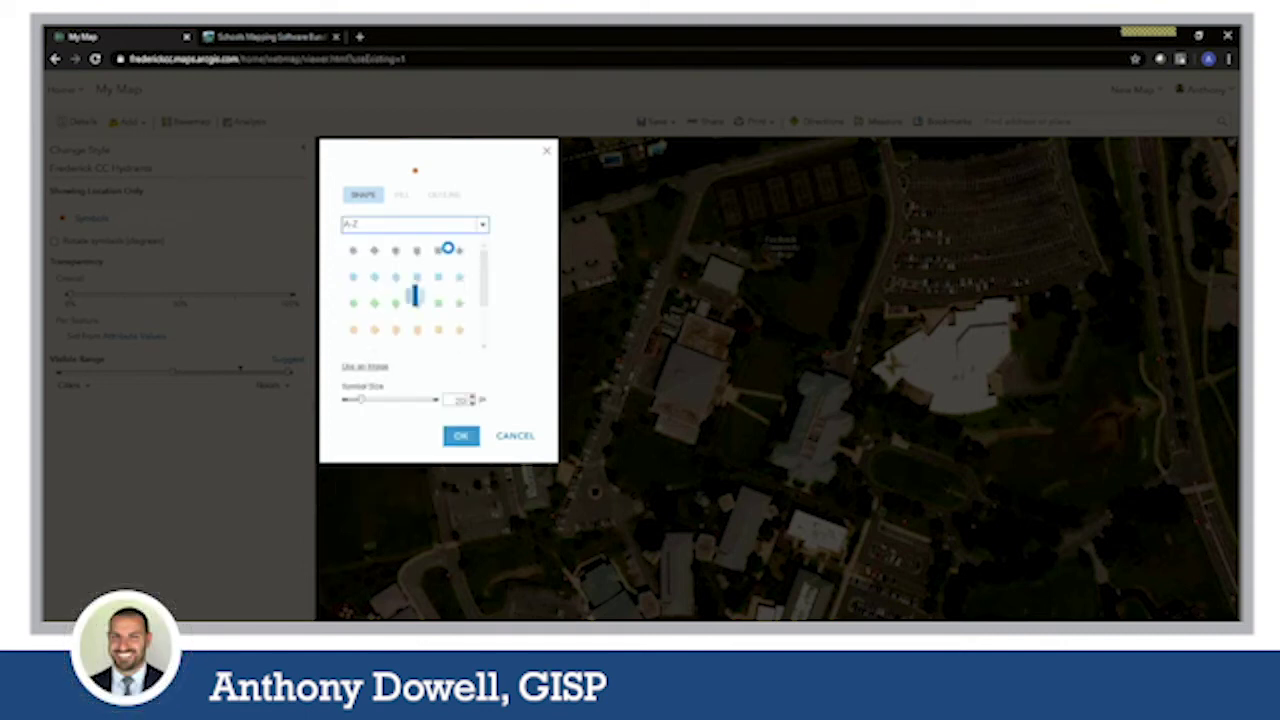
left_click(482, 225)
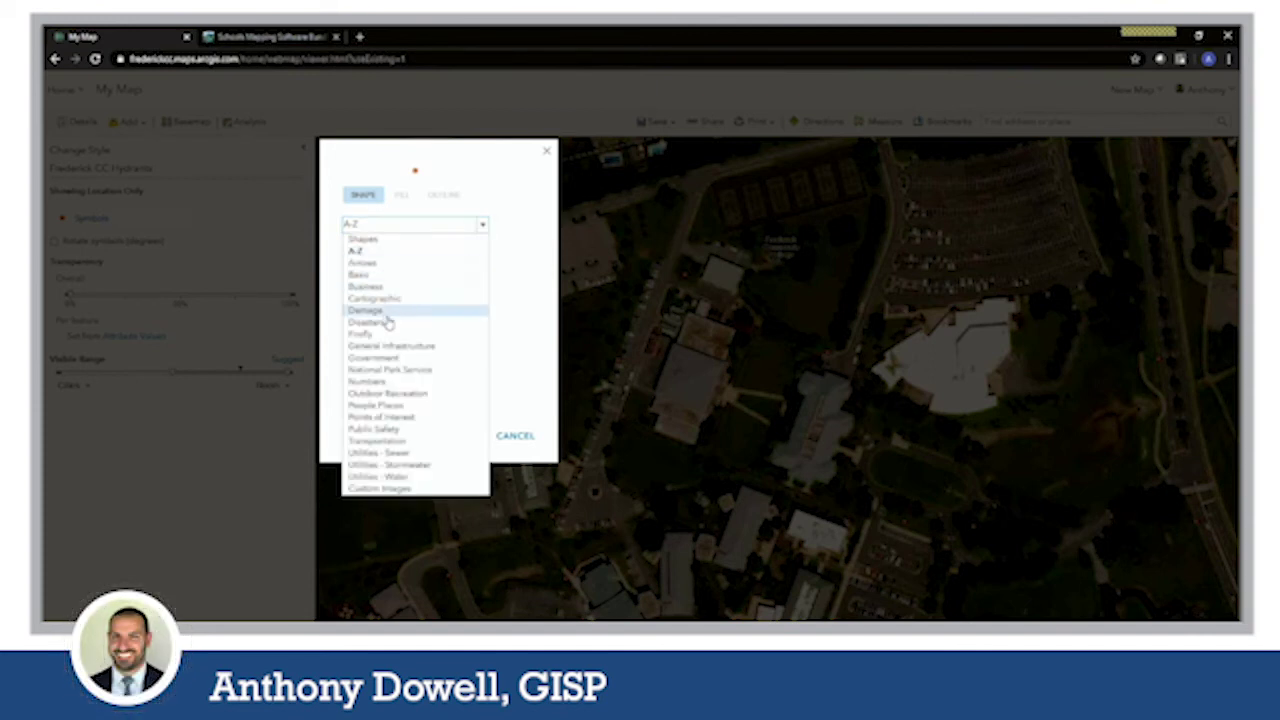
left_click(395, 478)
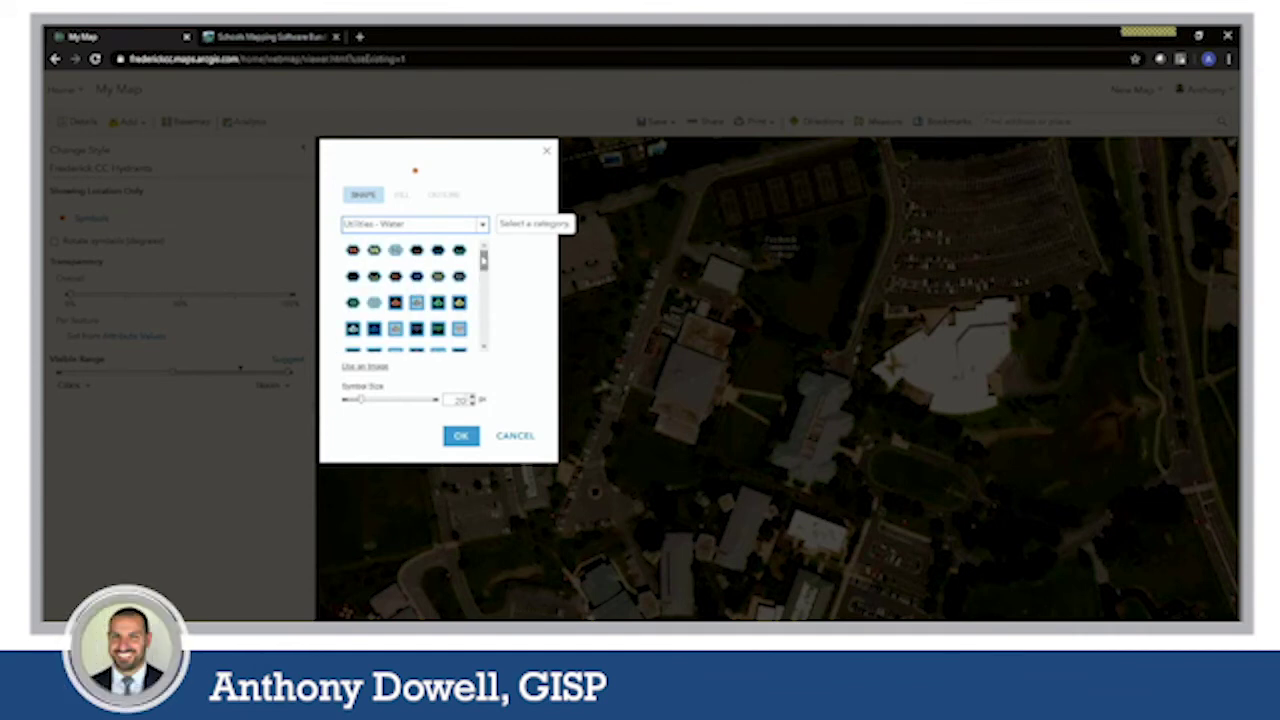
Apply the orange-red symbol on a dark square to all hydrants at a slightly larger size, and accept the style options.
scroll(483, 263, "down", 1)
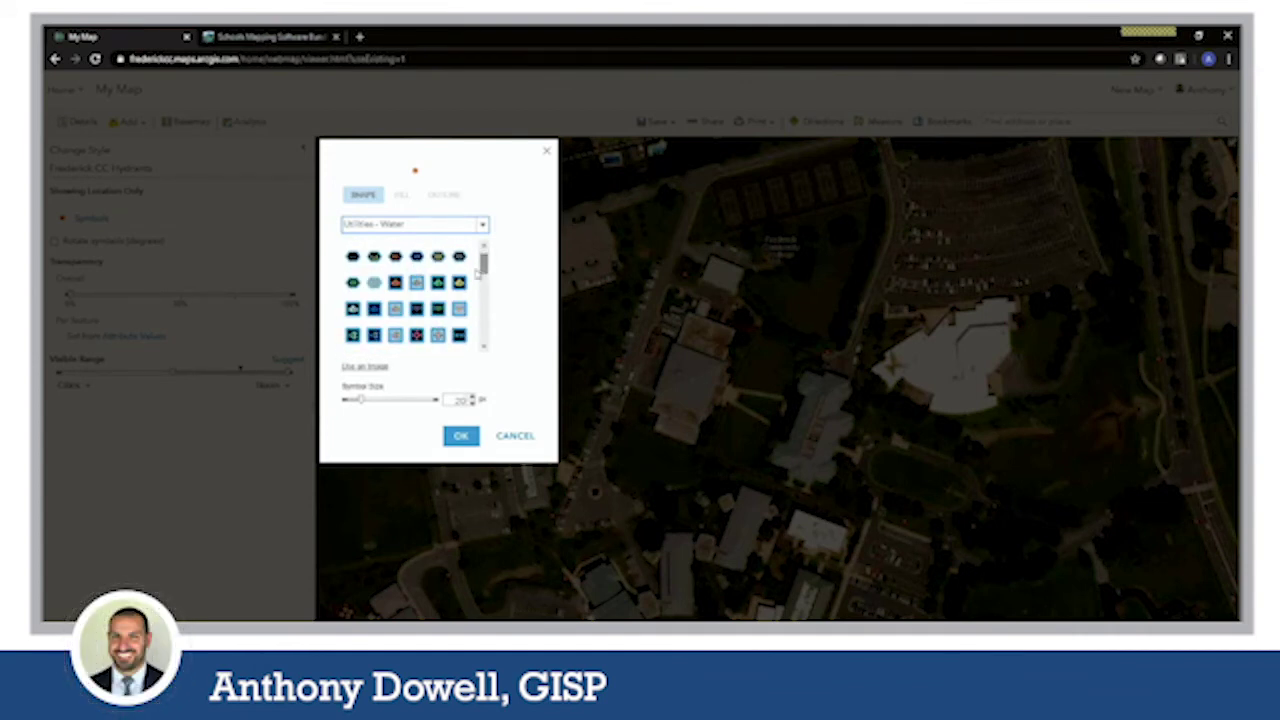
left_click(396, 284)
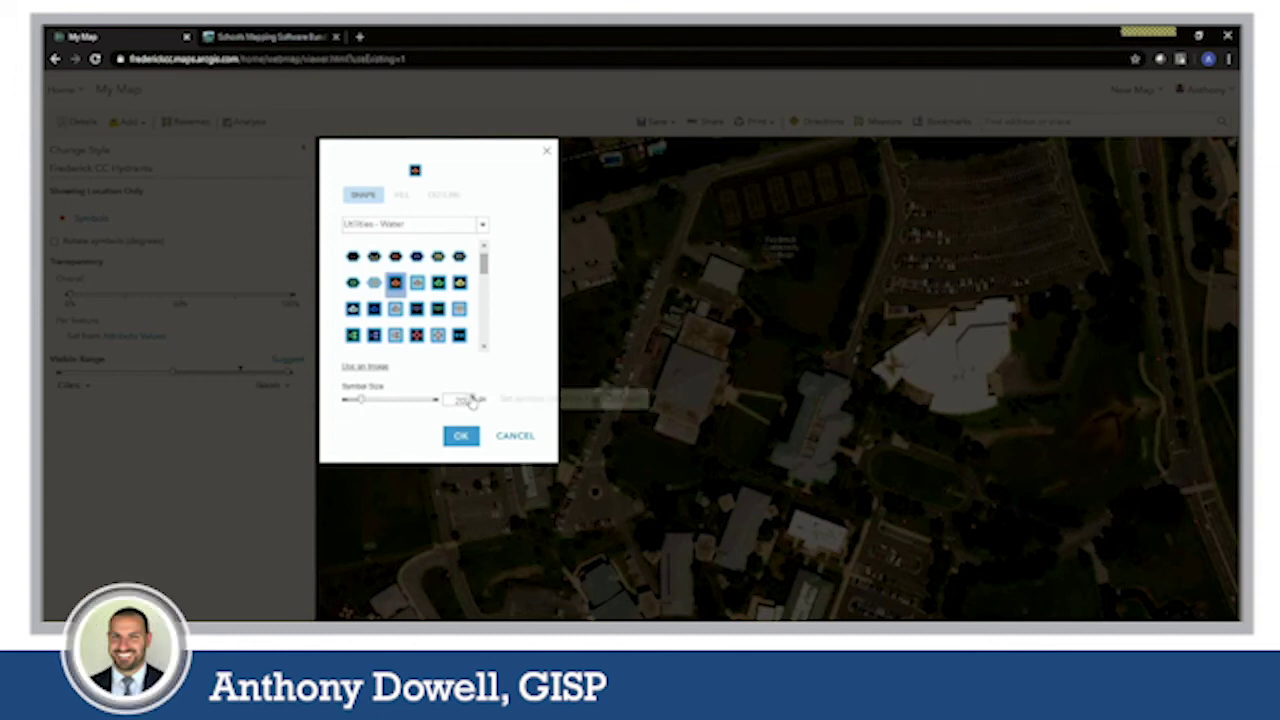
left_click(482, 224)
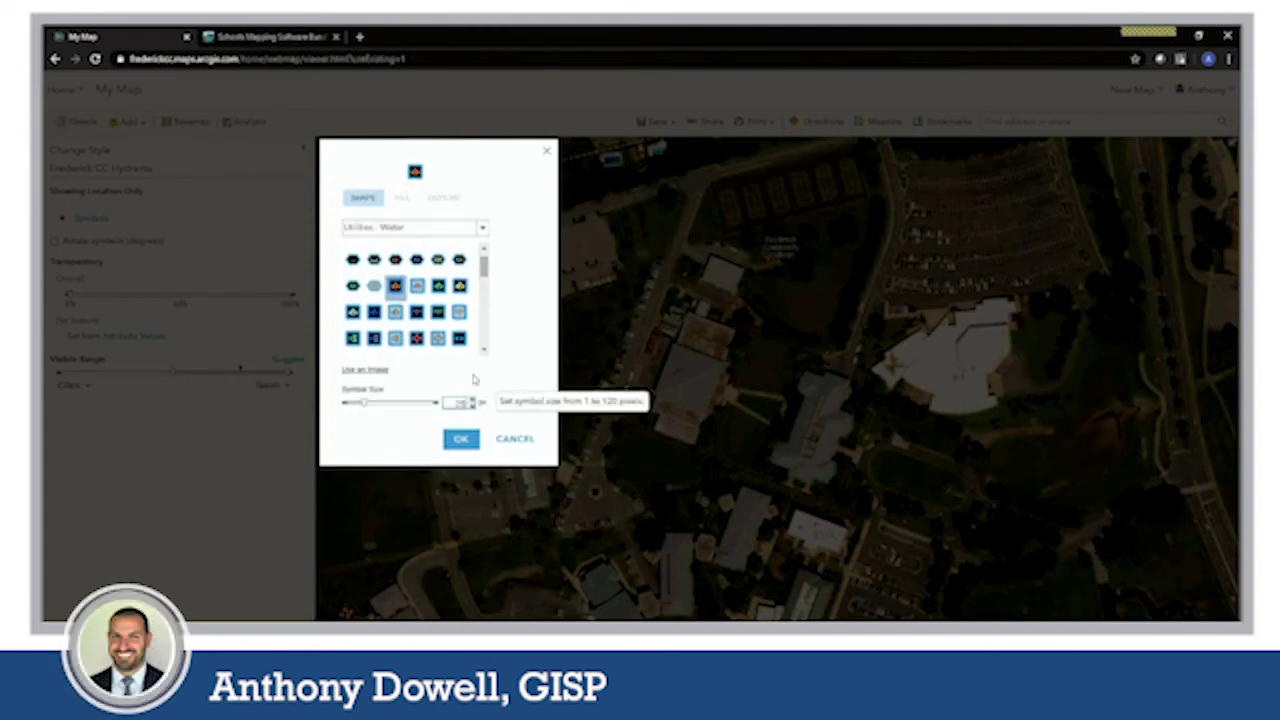
left_click(458, 440)
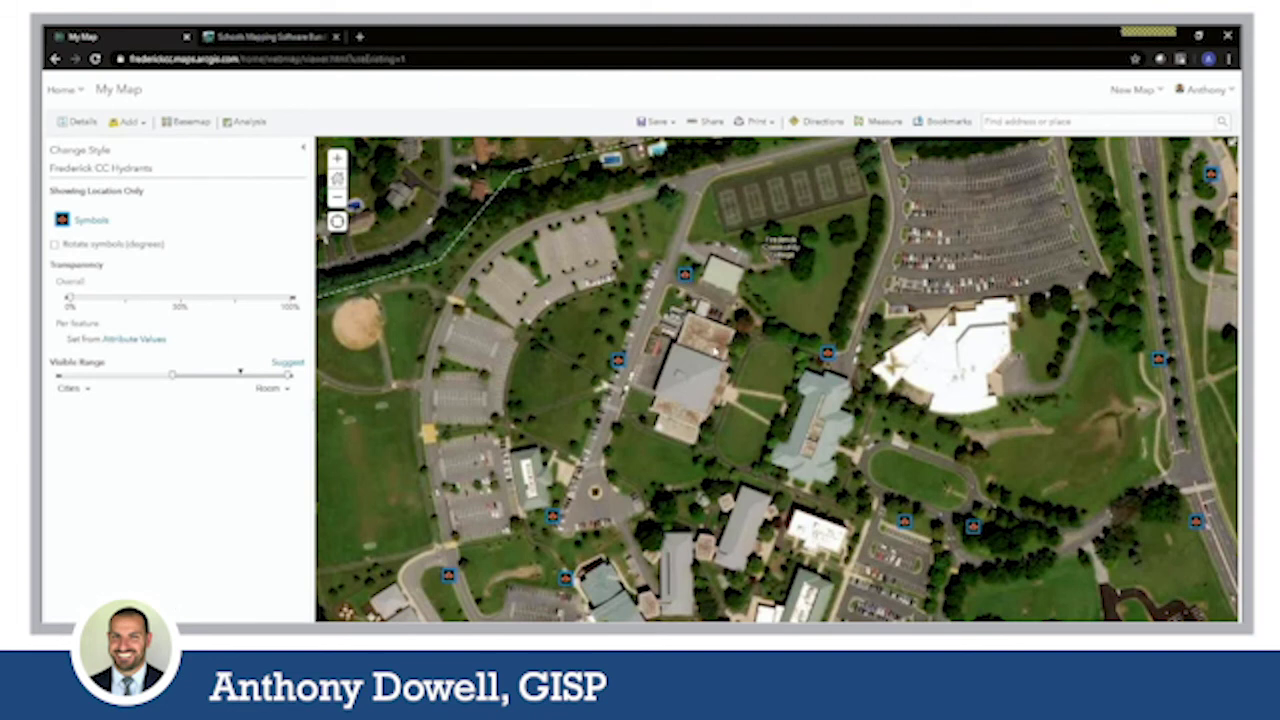
left_click_drag(706, 348, 664, 316)
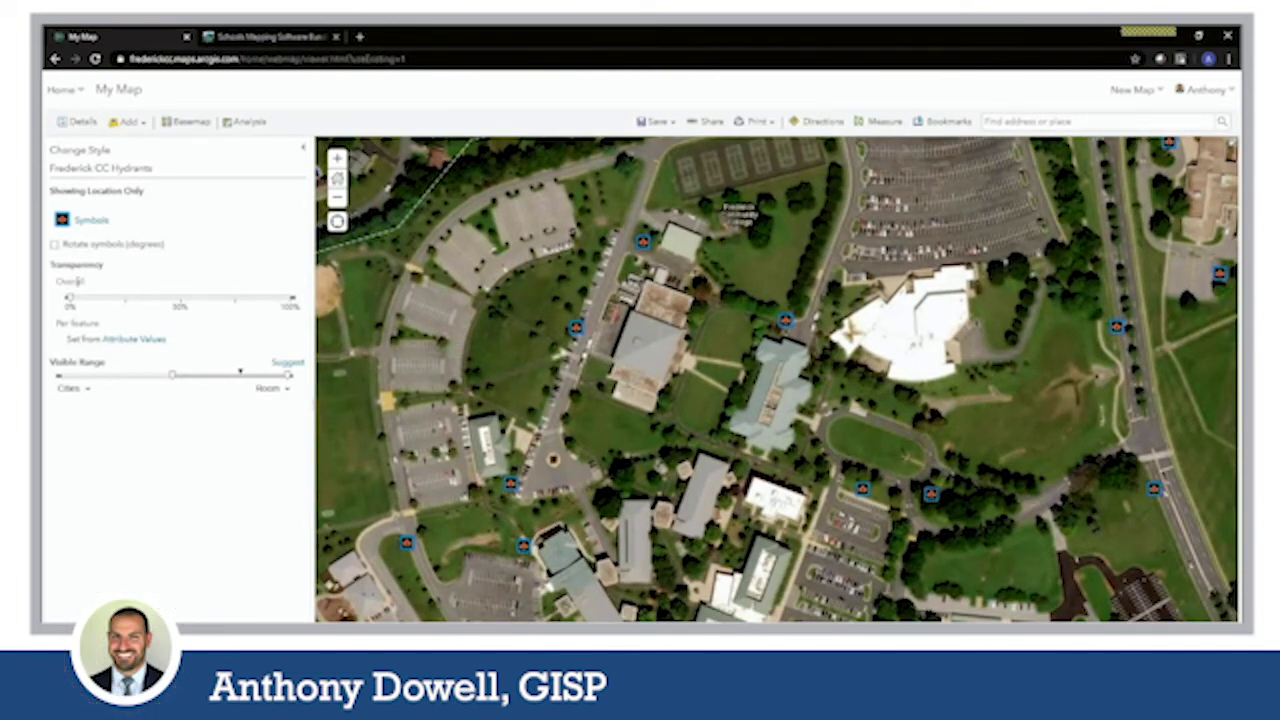
mouse_move(72, 304)
left_mouse_down()
mouse_move(255, 305)
mouse_move(70, 305)
left_mouse_up()
left_click(130, 630)
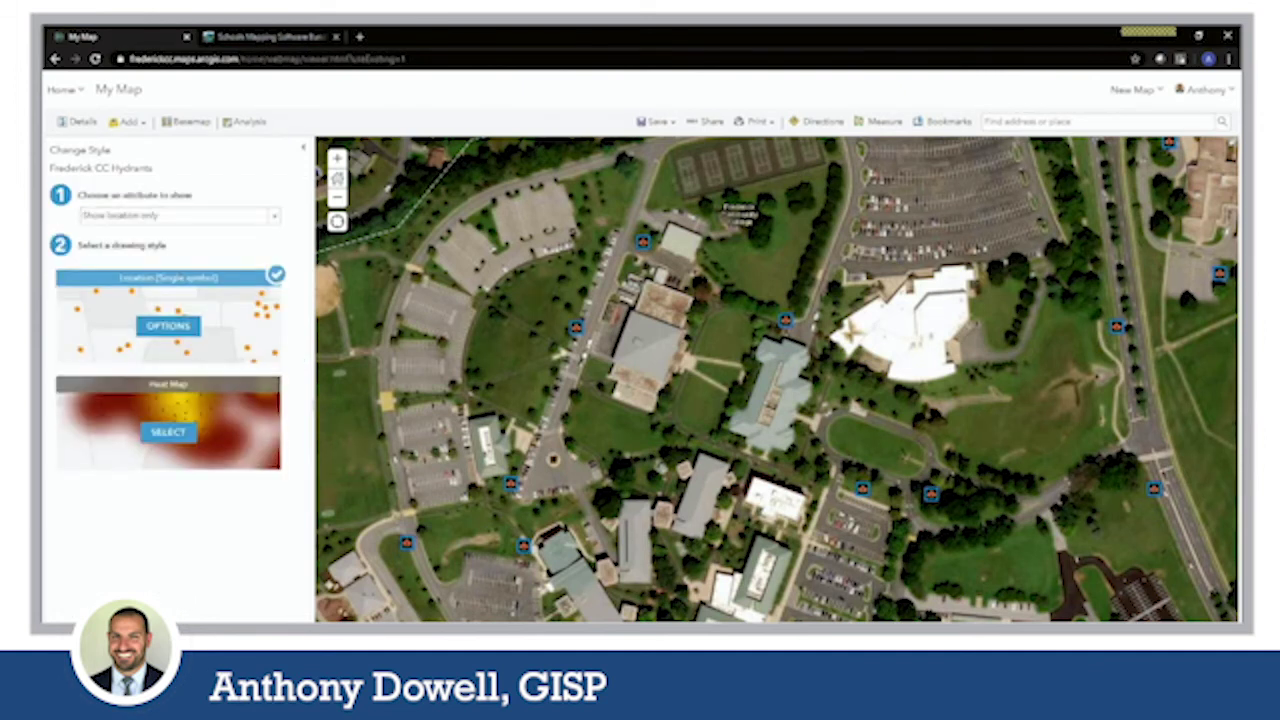
Style the hydrants by the Condition attribute using Types (Unique symbols), and open that style's options.
left_click(274, 217)
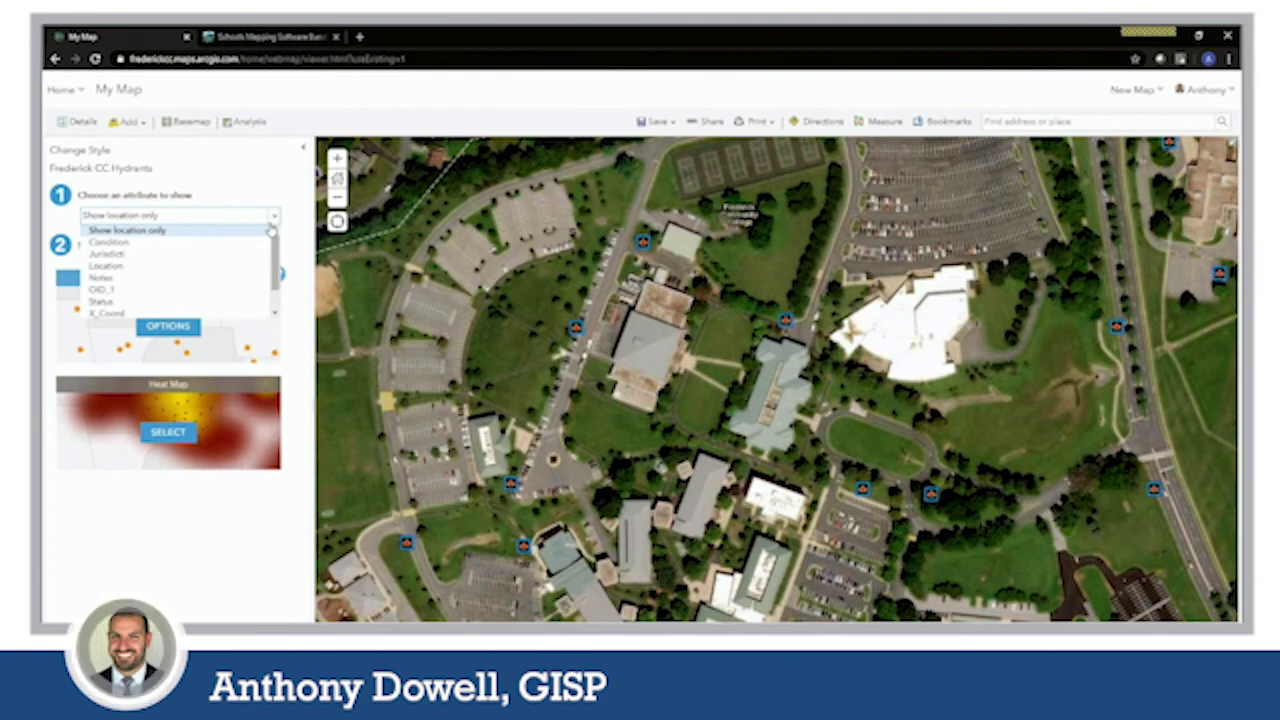
left_click(160, 246)
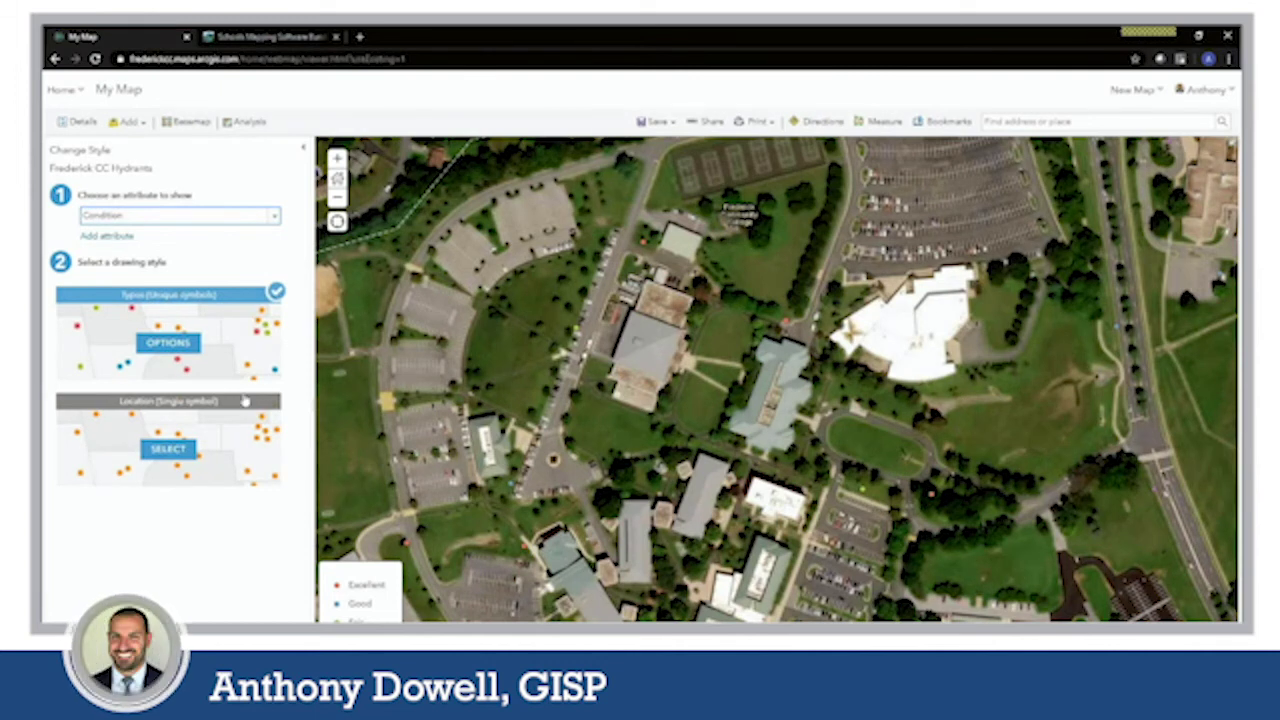
left_click(174, 348)
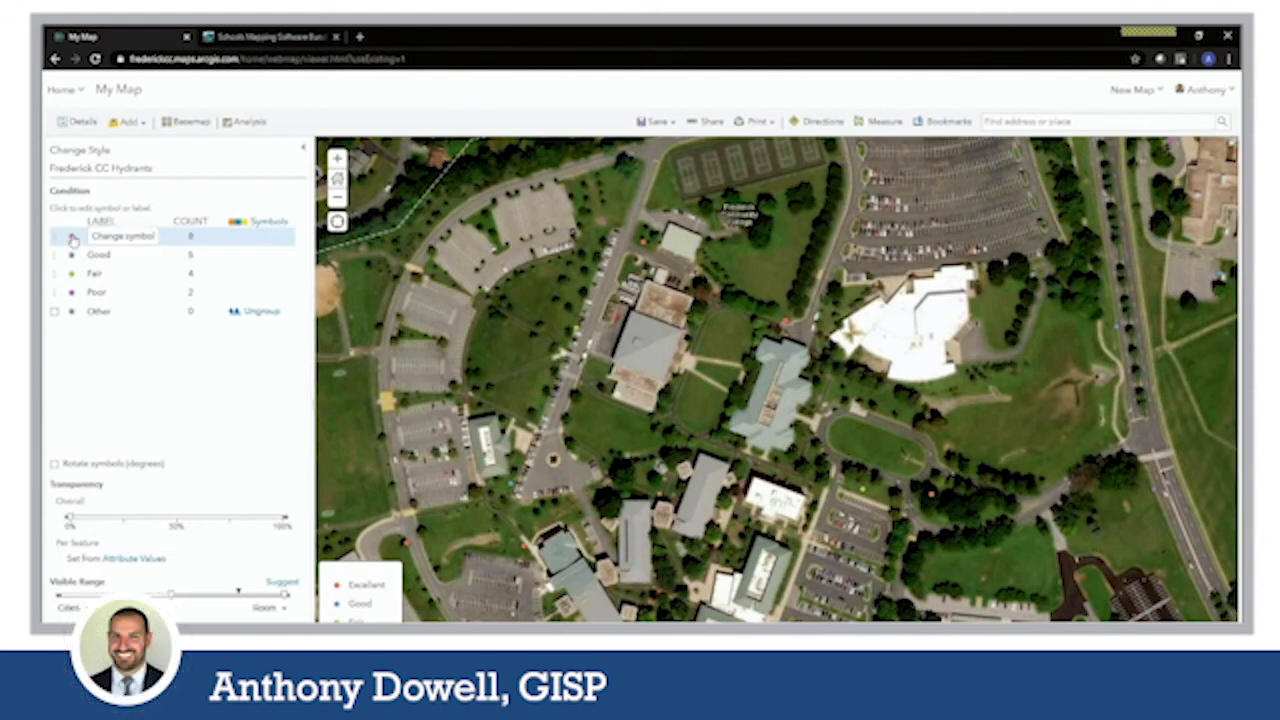
Set the fill colour of the Excellent hydrants to green and of the Good hydrants to yellow.
left_click(72, 239)
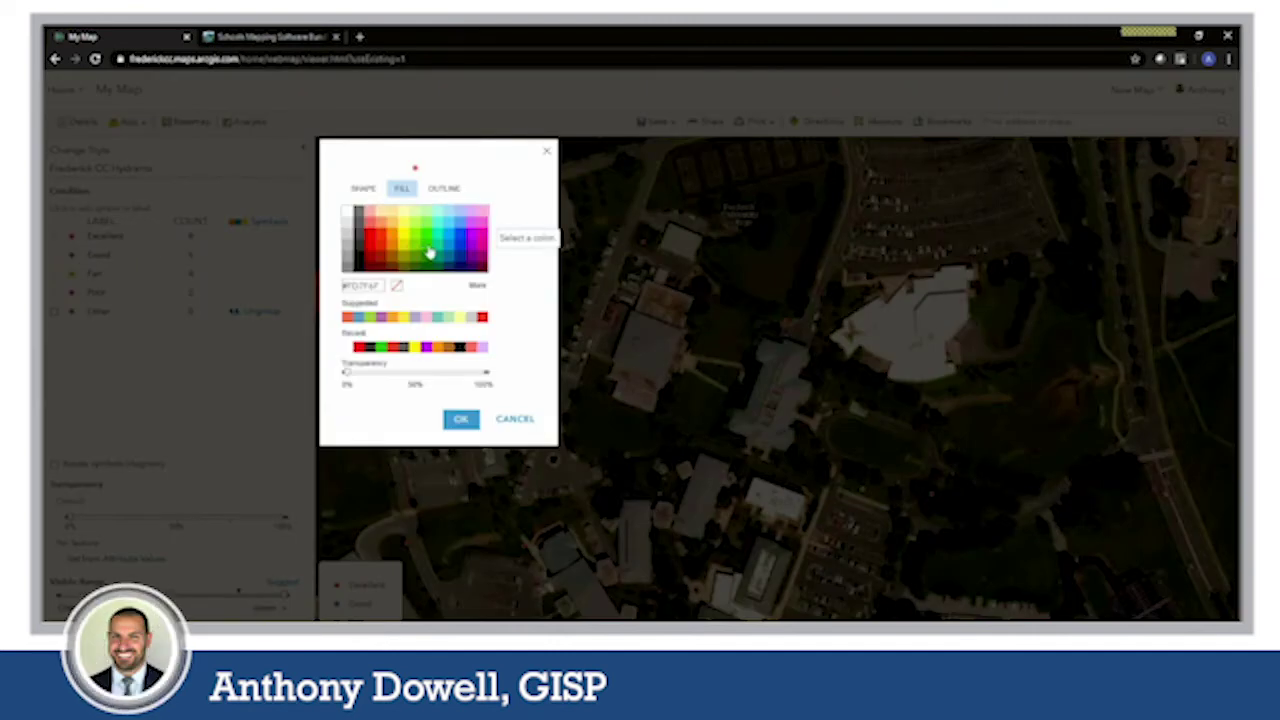
left_click(460, 419)
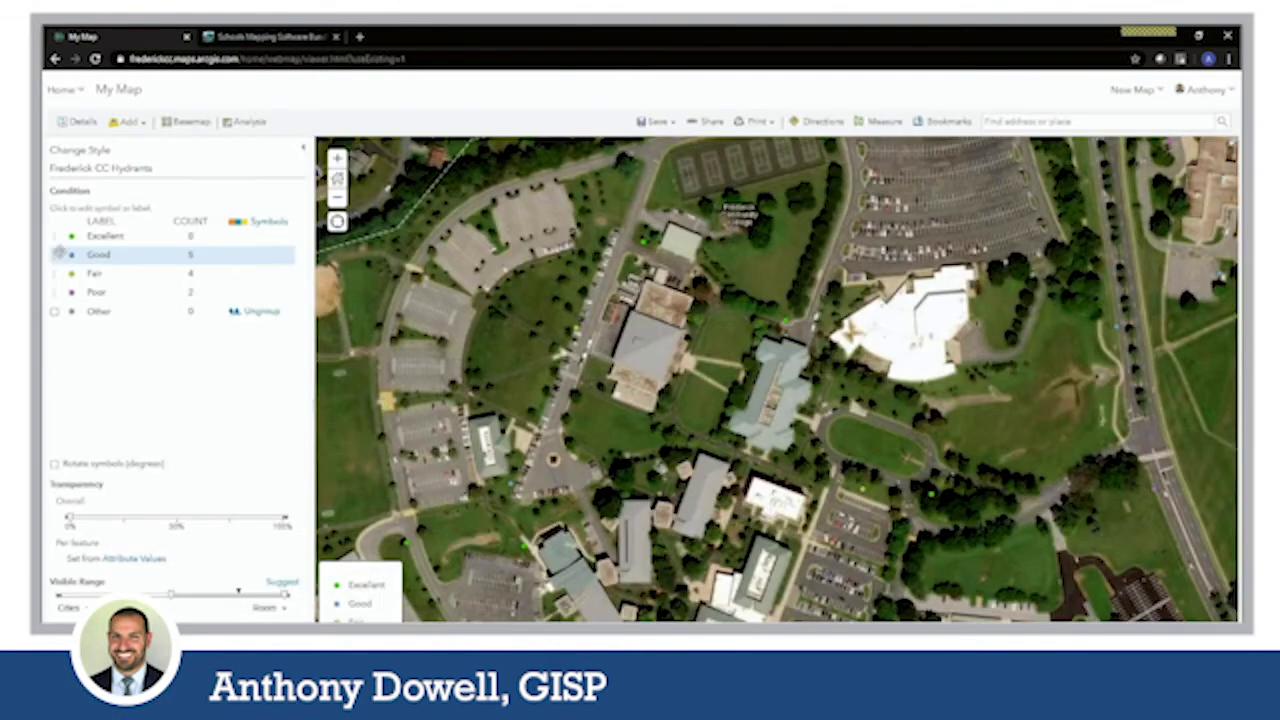
left_click(71, 256)
left_click(410, 240)
left_click(460, 419)
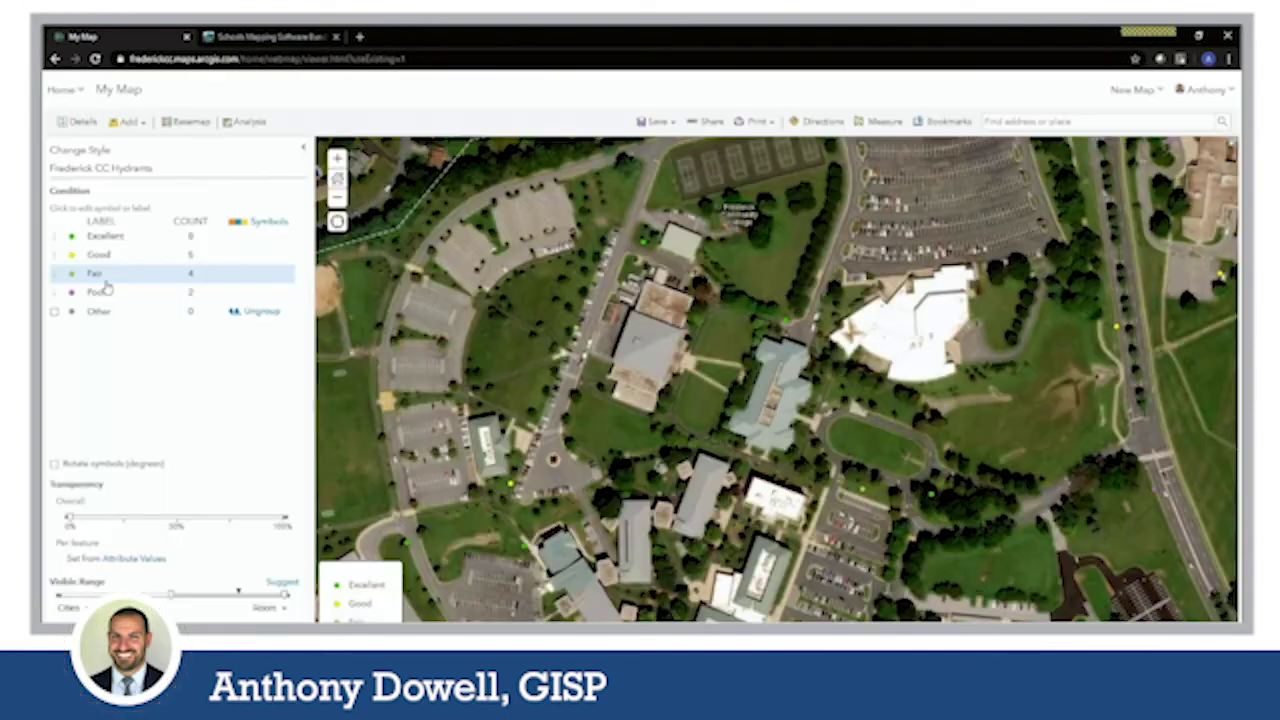
Set the fill colour of the Fair hydrants to orange and of the Poor hydrants to red.
left_click(72, 274)
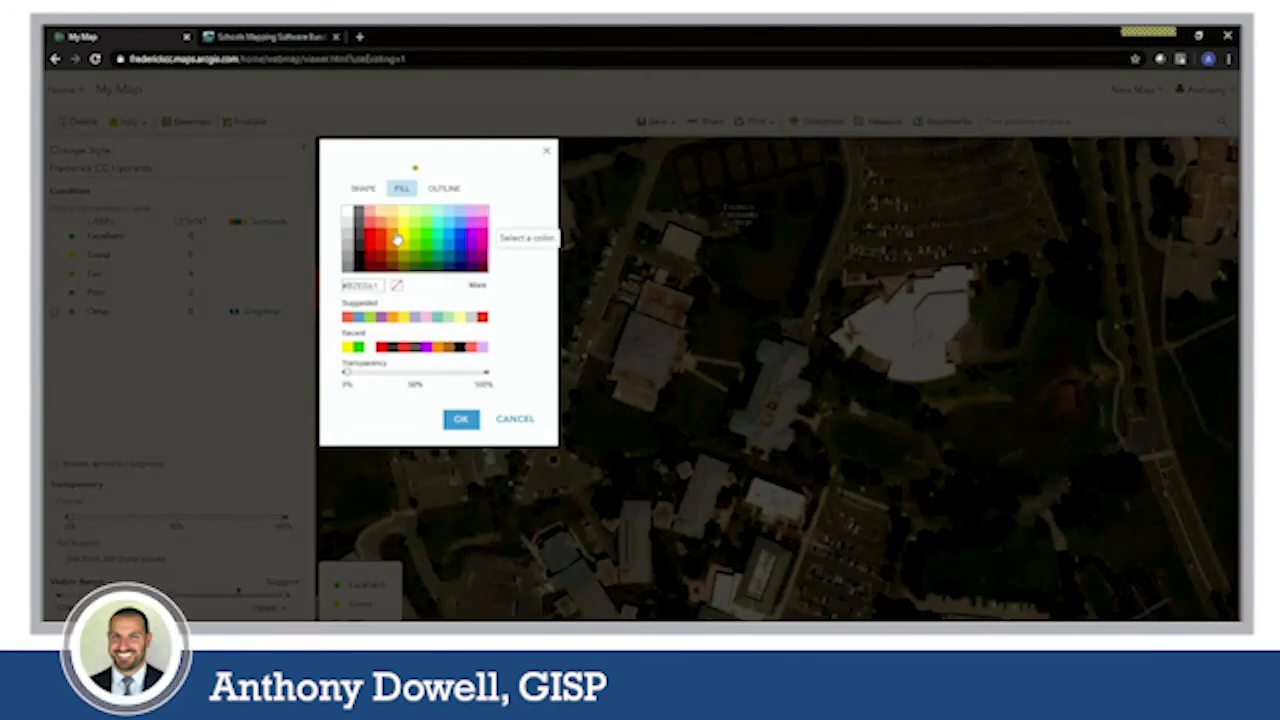
left_click(460, 419)
left_click(73, 293)
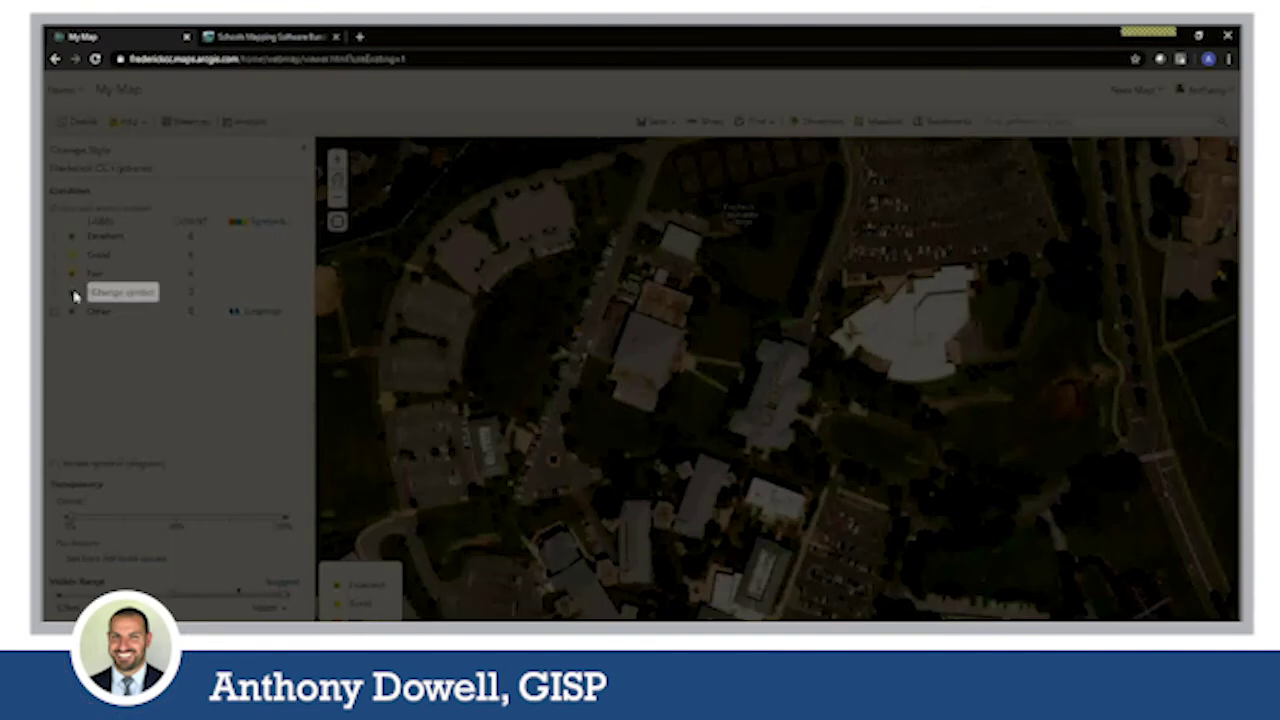
left_click(372, 250)
left_click(460, 419)
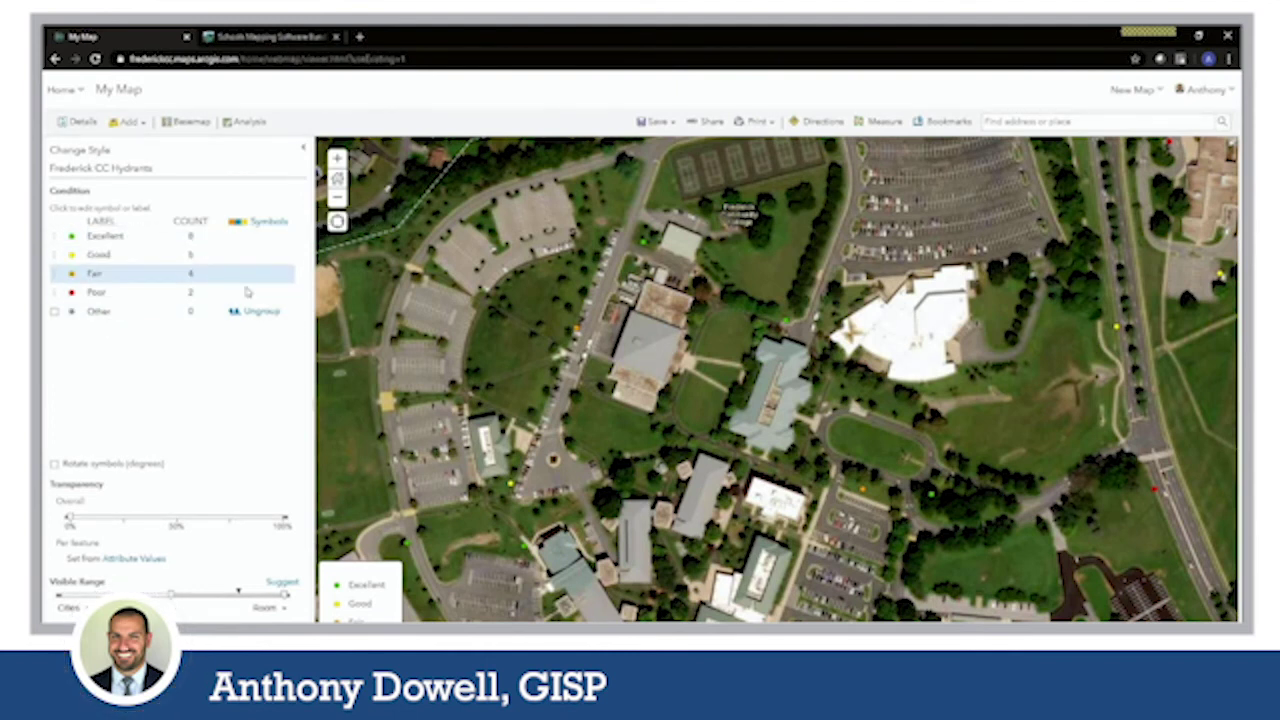
Enlarge the symbols of all hydrant condition classes together, and finish the layer's style changes.
left_click(258, 221)
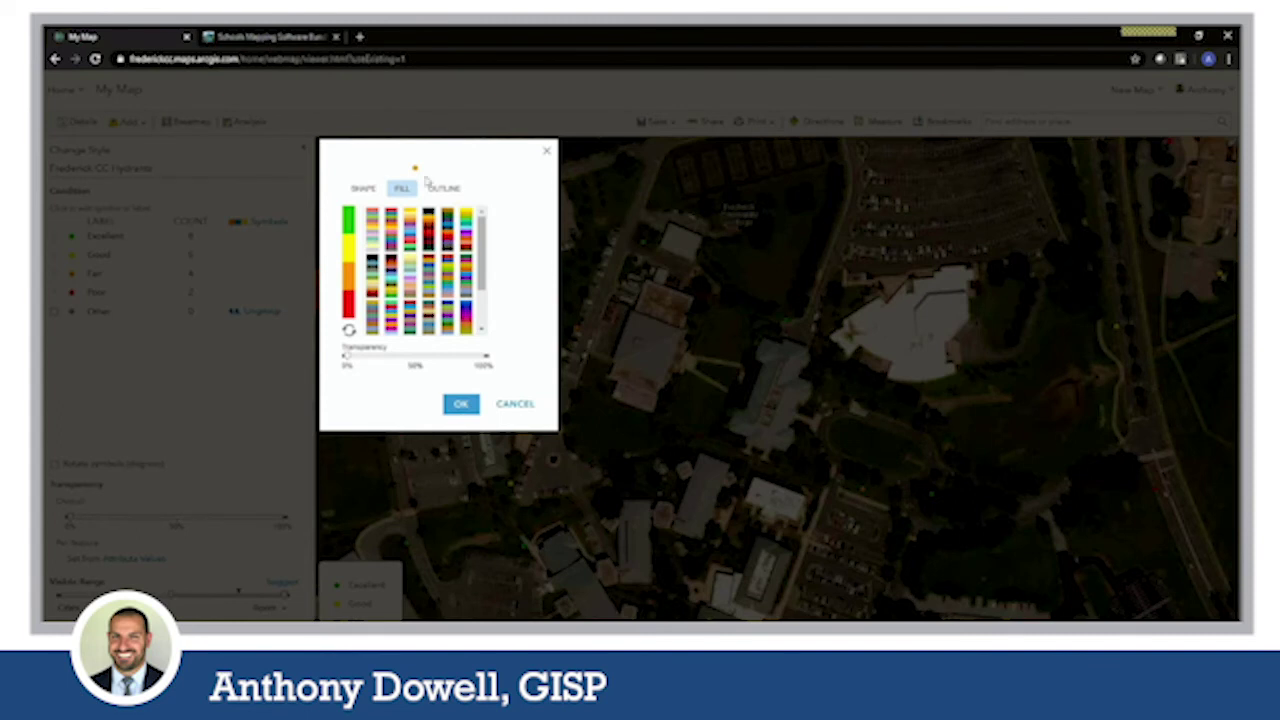
left_click(364, 190)
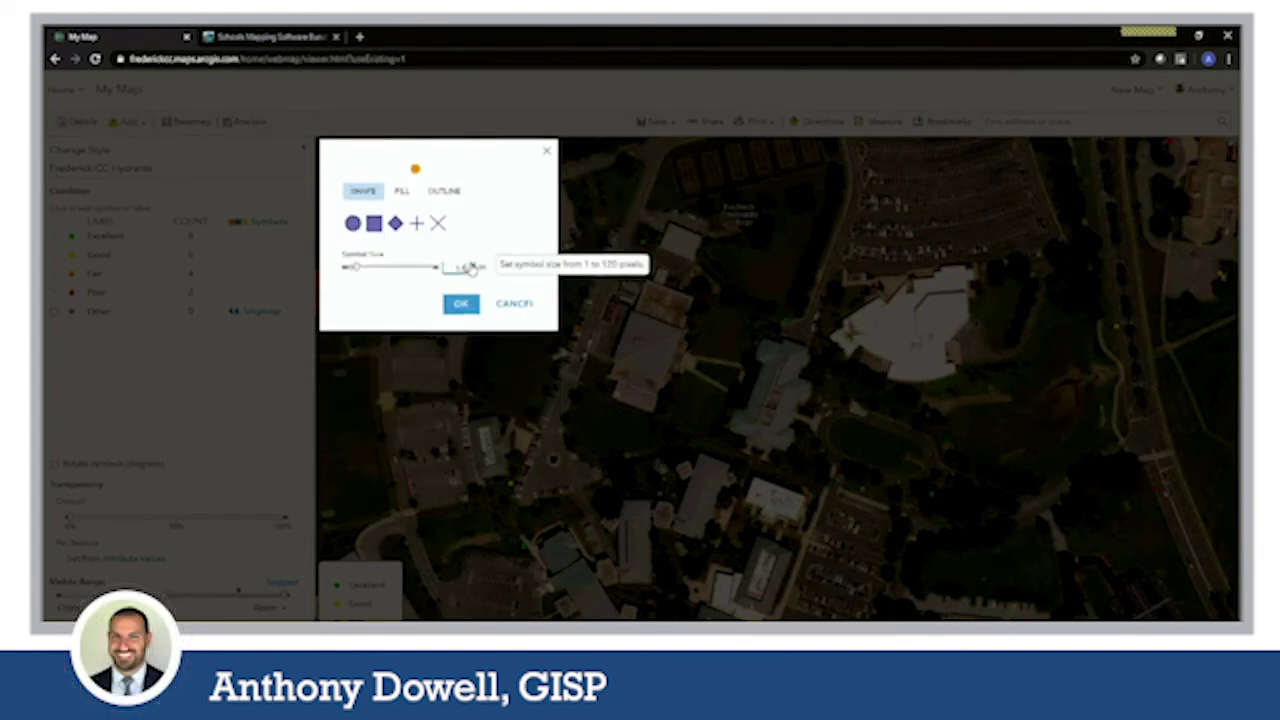
left_click(460, 303)
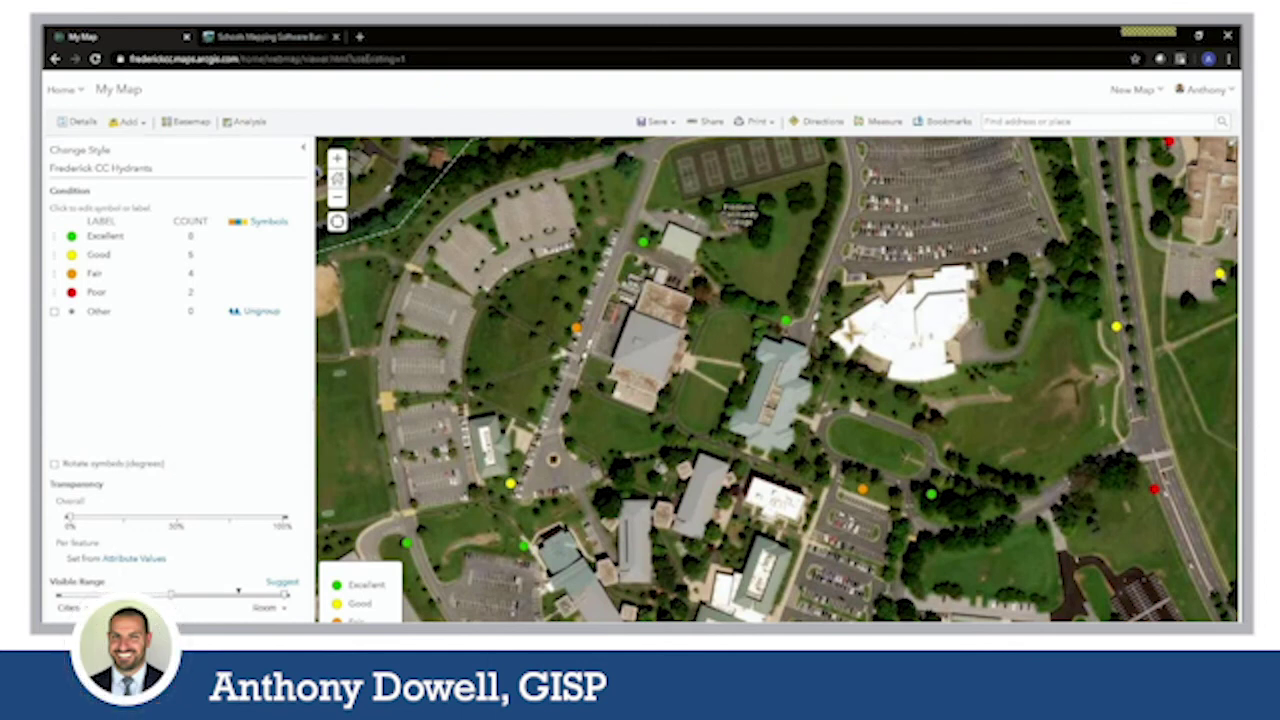
left_click(126, 648)
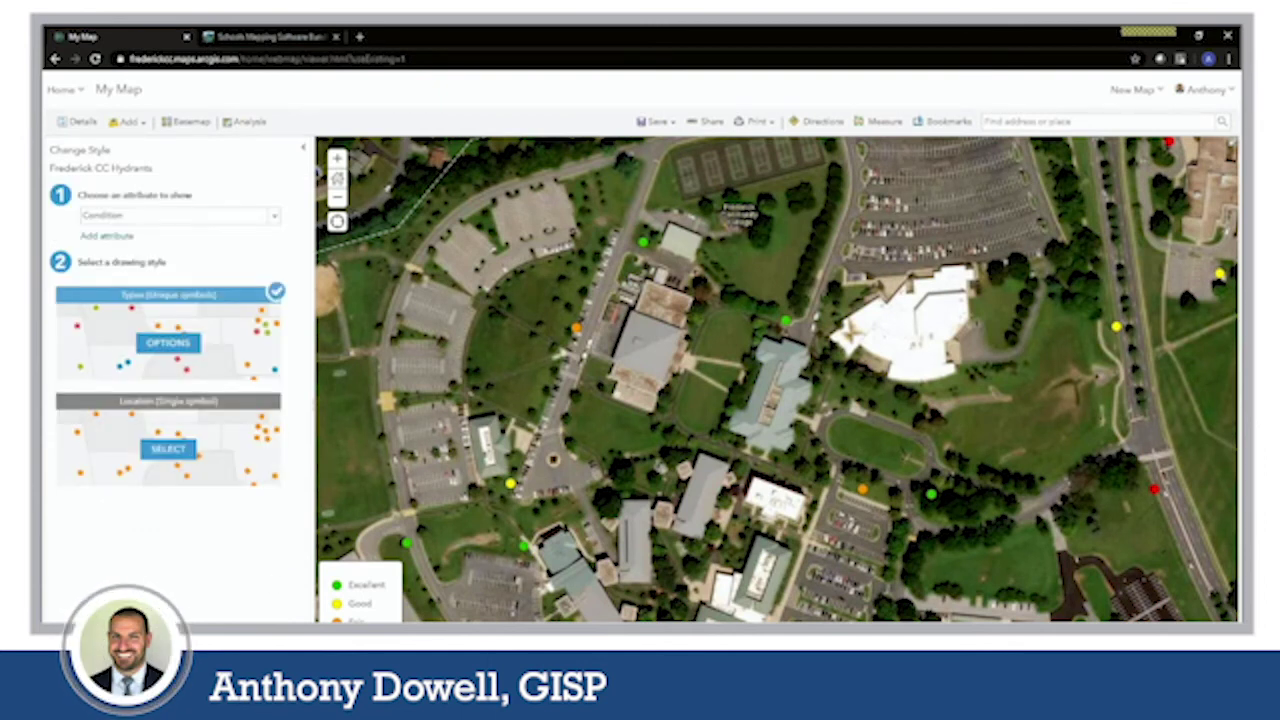
left_click(126, 648)
scroll(612, 351, "down", 1)
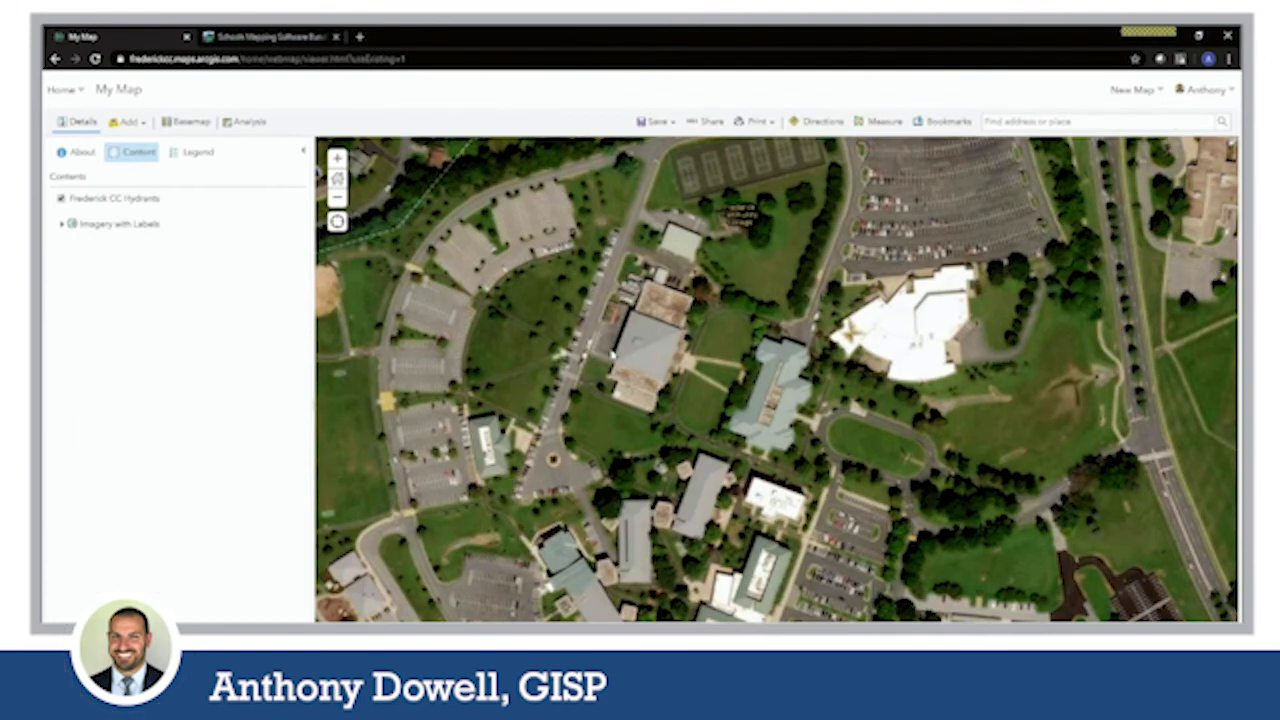
Show the attribute table of the Frederick CC Hydrants layer and make the table area taller.
left_click_drag(613, 351, 560, 329)
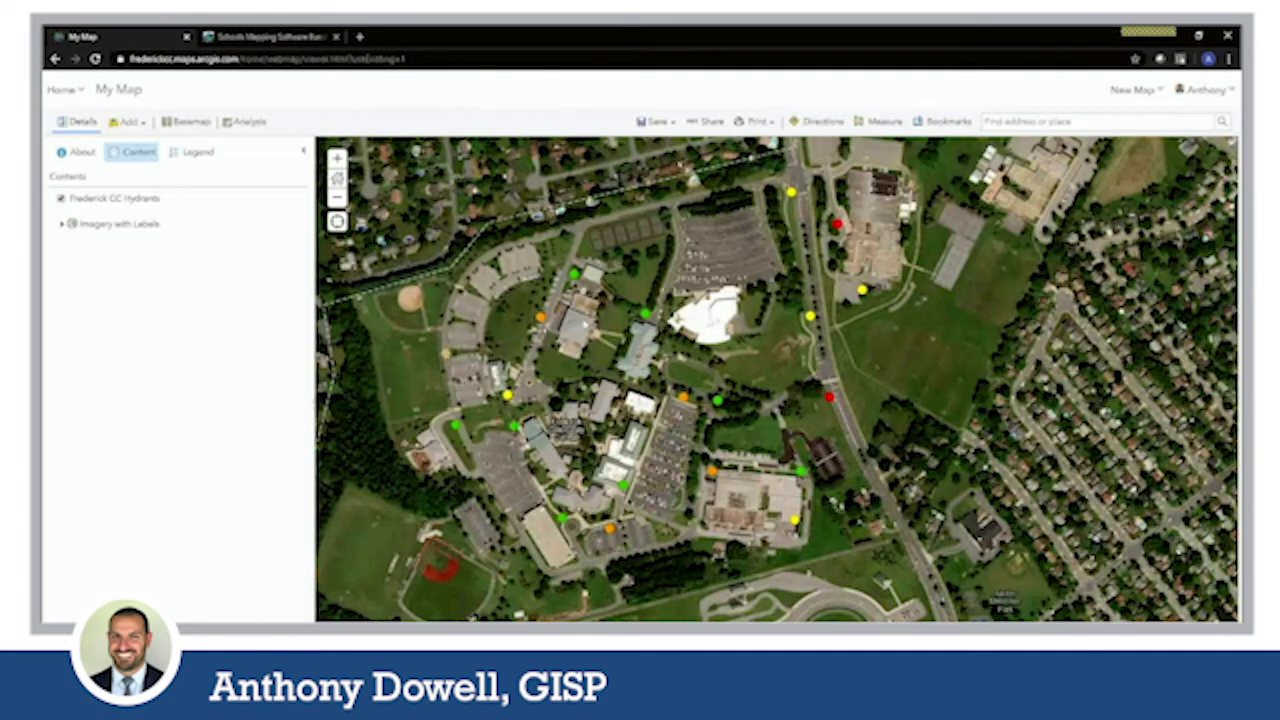
left_click_drag(713, 278, 668, 299)
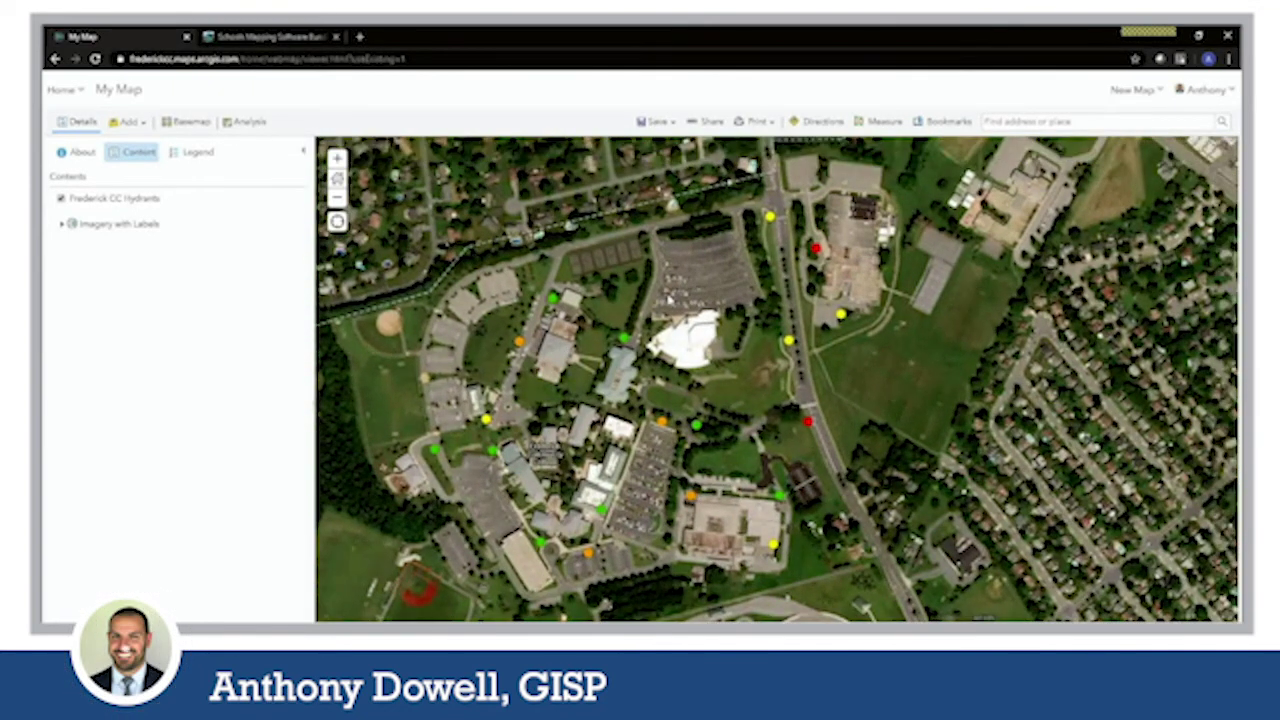
mouse_move(116, 198)
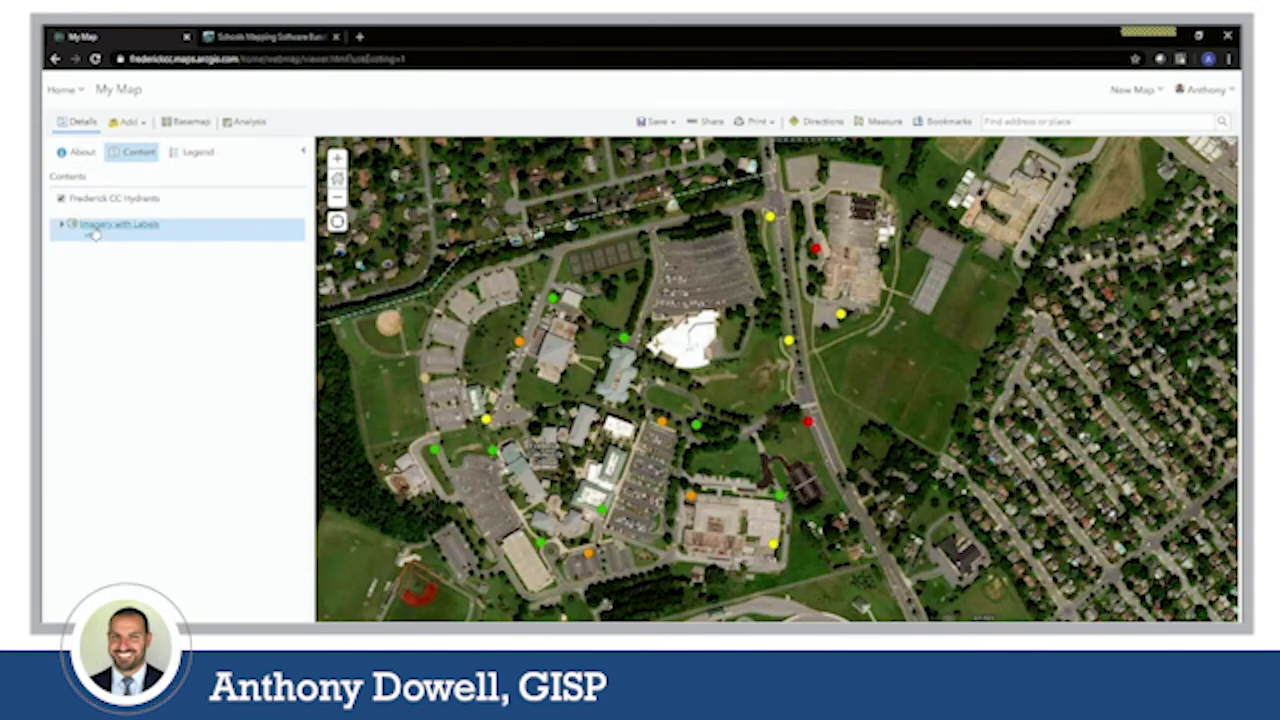
mouse_move(90, 215)
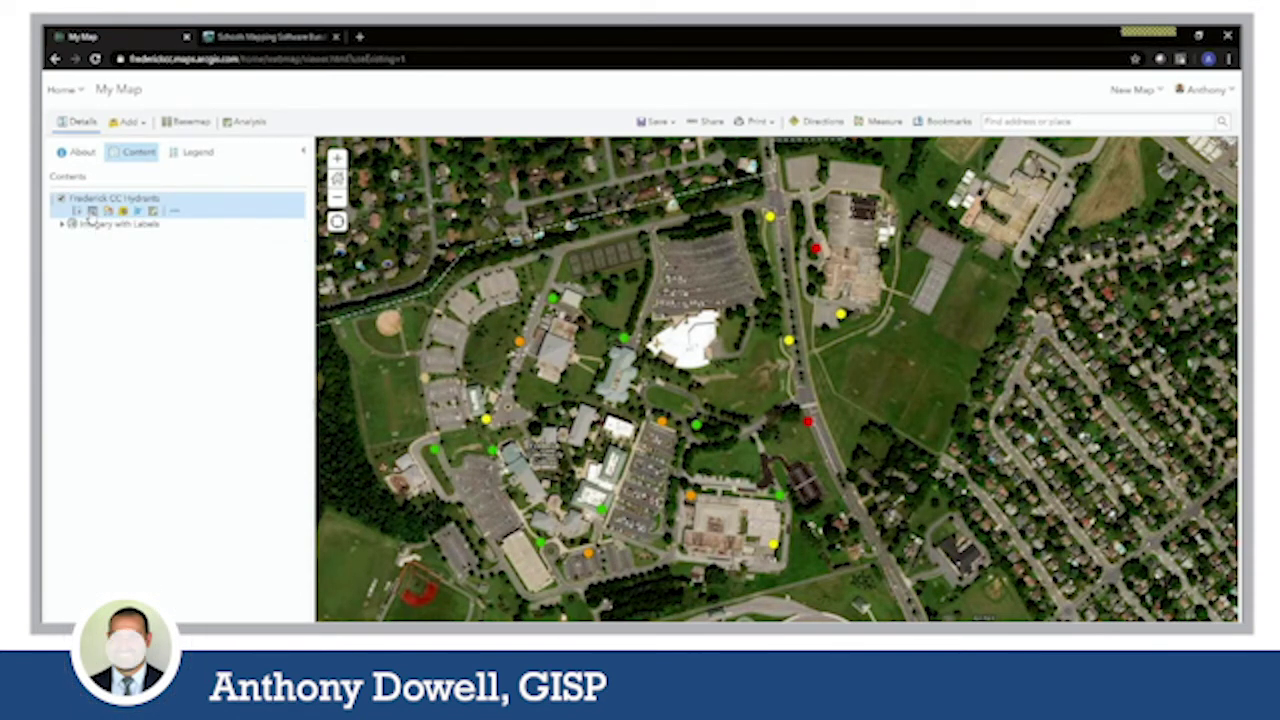
left_click(90, 215)
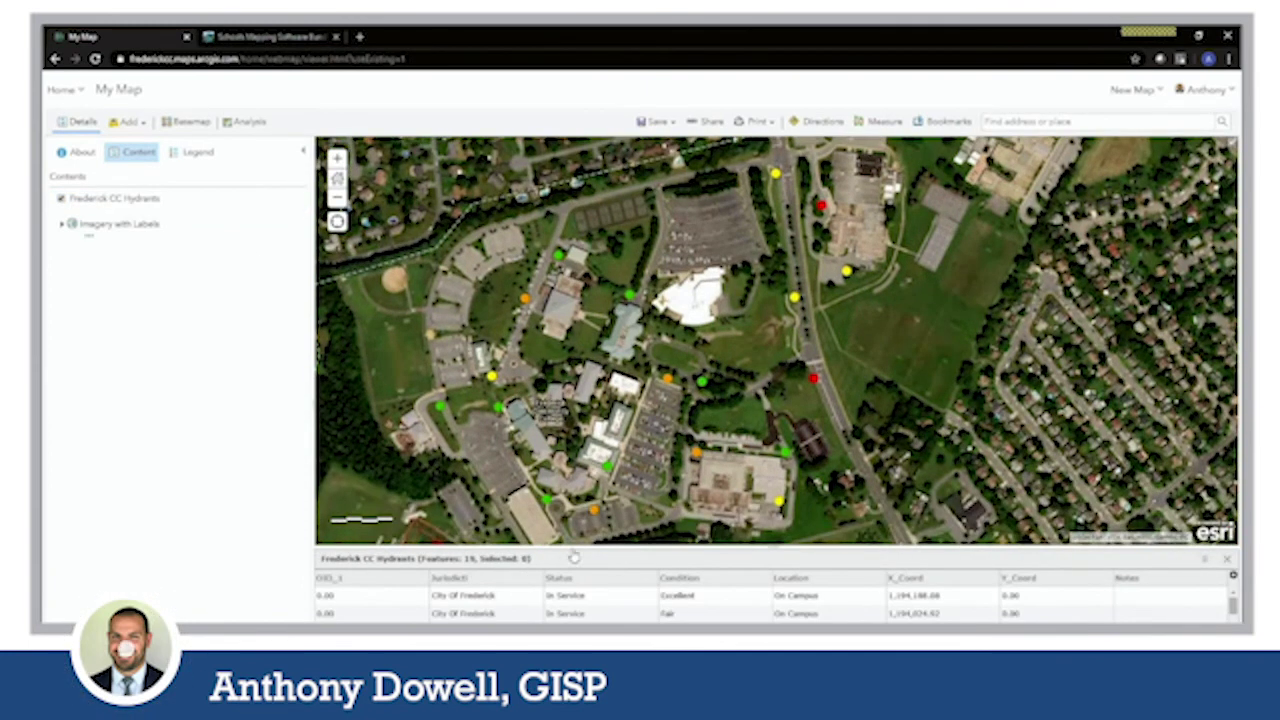
left_click_drag(570, 560, 568, 524)
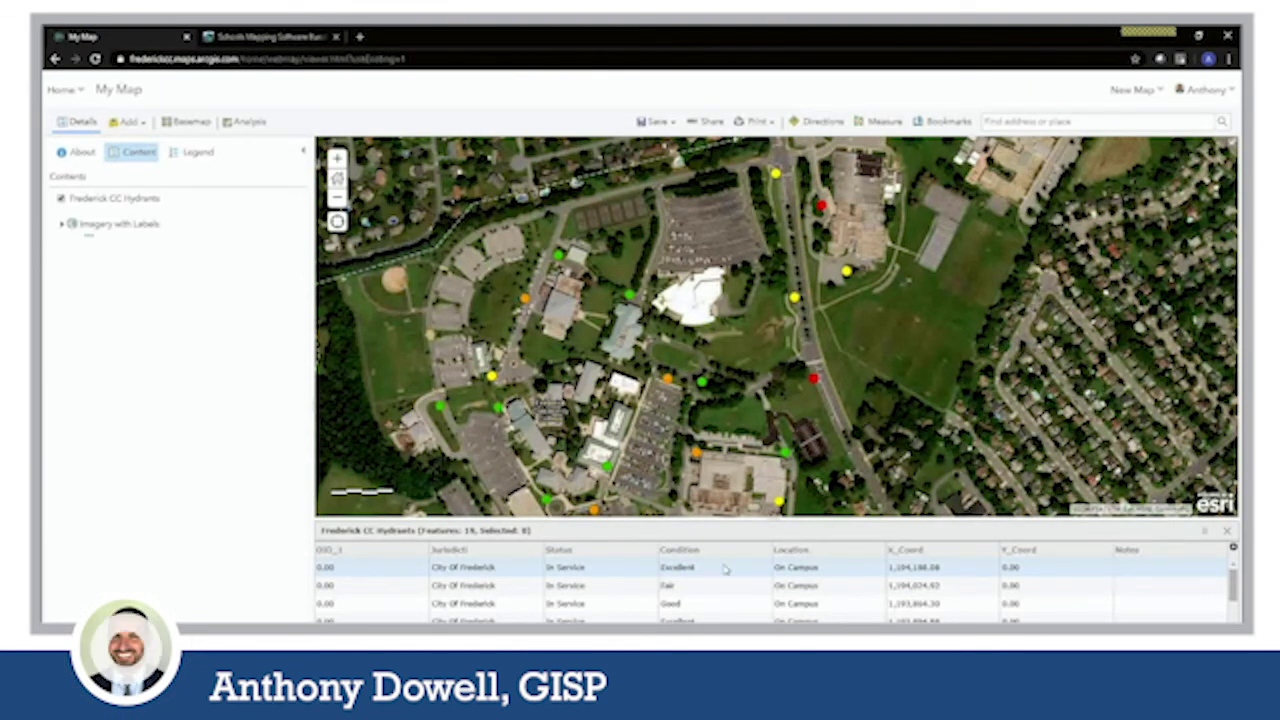
Select individual hydrant records in the attribute table to locate them, and center the map on the selected hydrant.
left_click(352, 569)
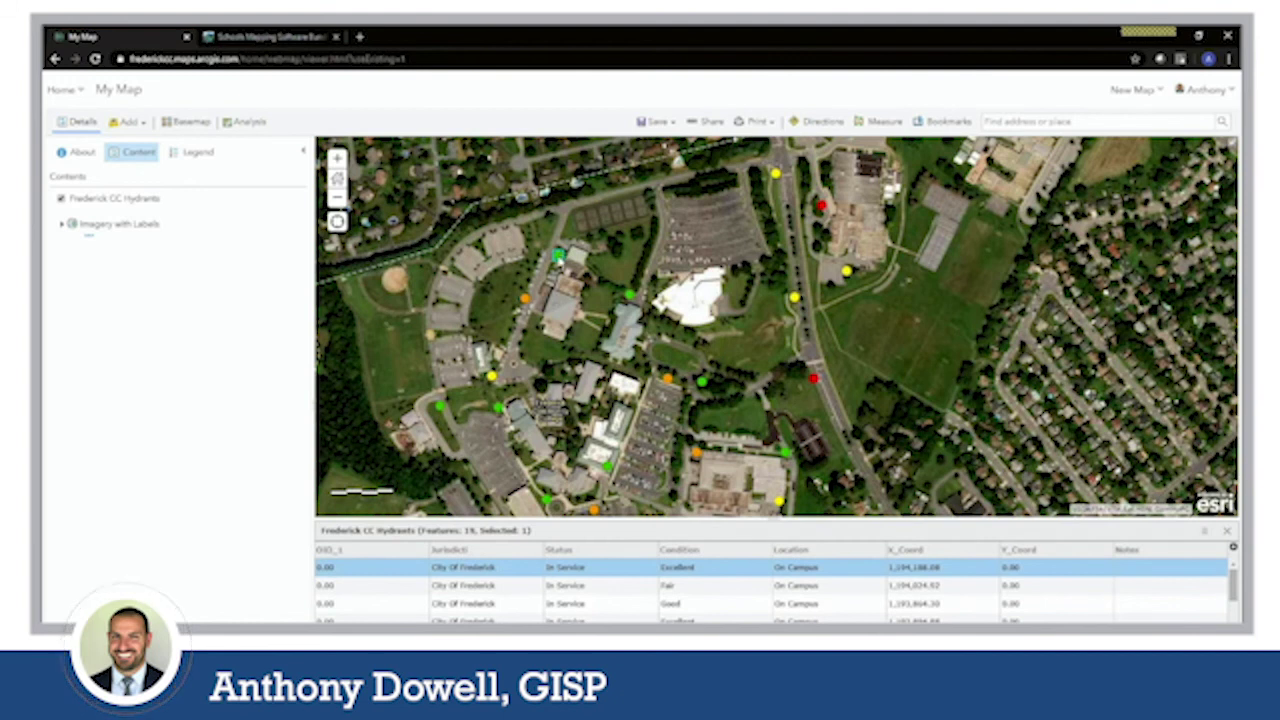
left_click(525, 297)
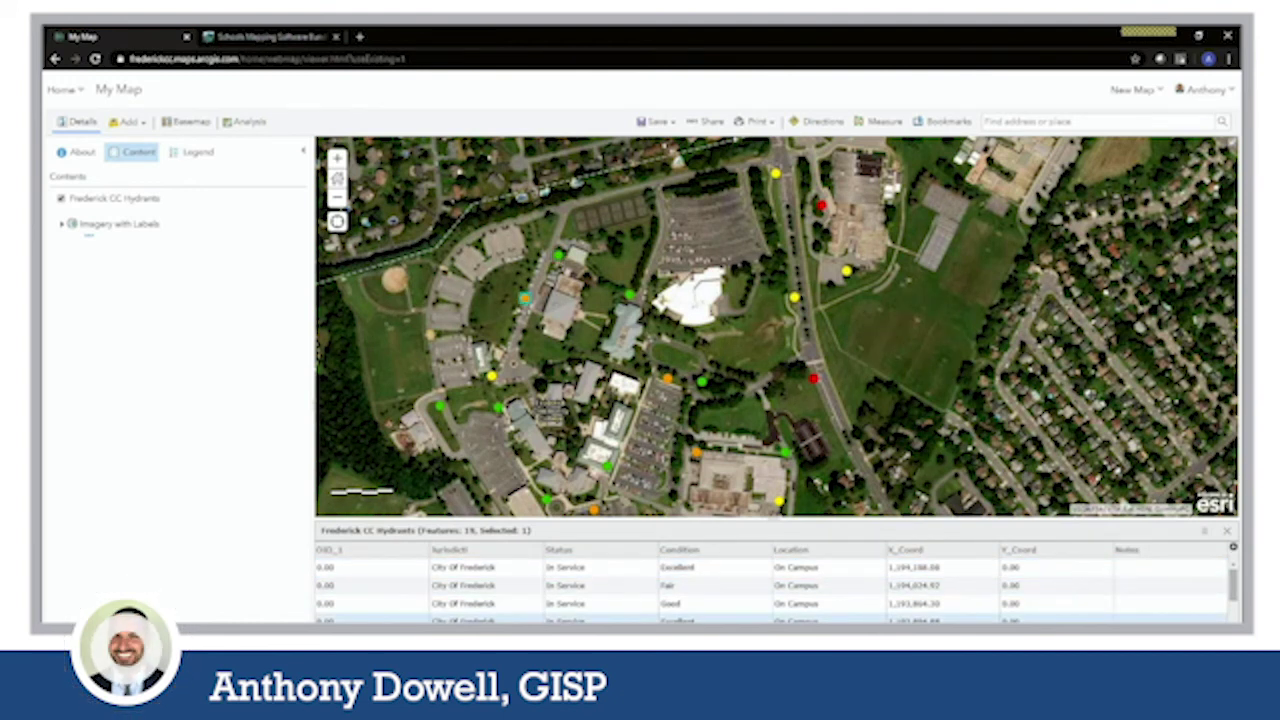
left_click(497, 405)
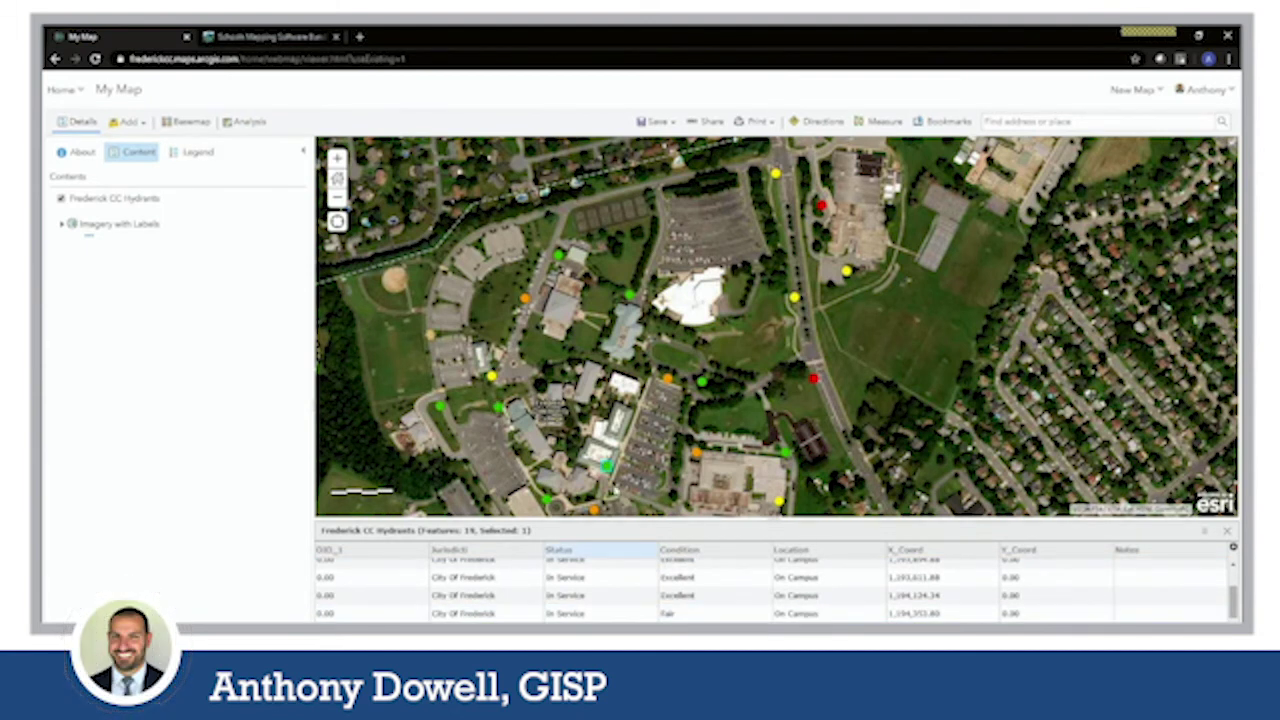
scroll(581, 610, "down", 2)
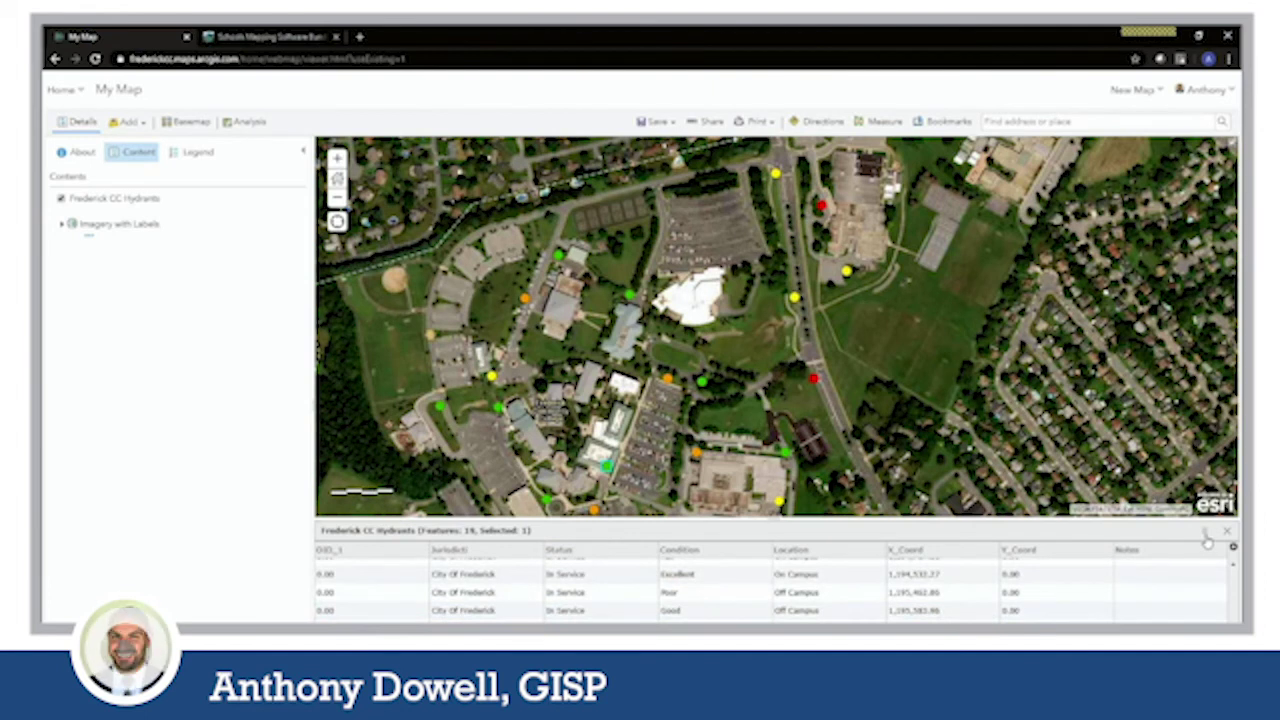
left_click(1205, 535)
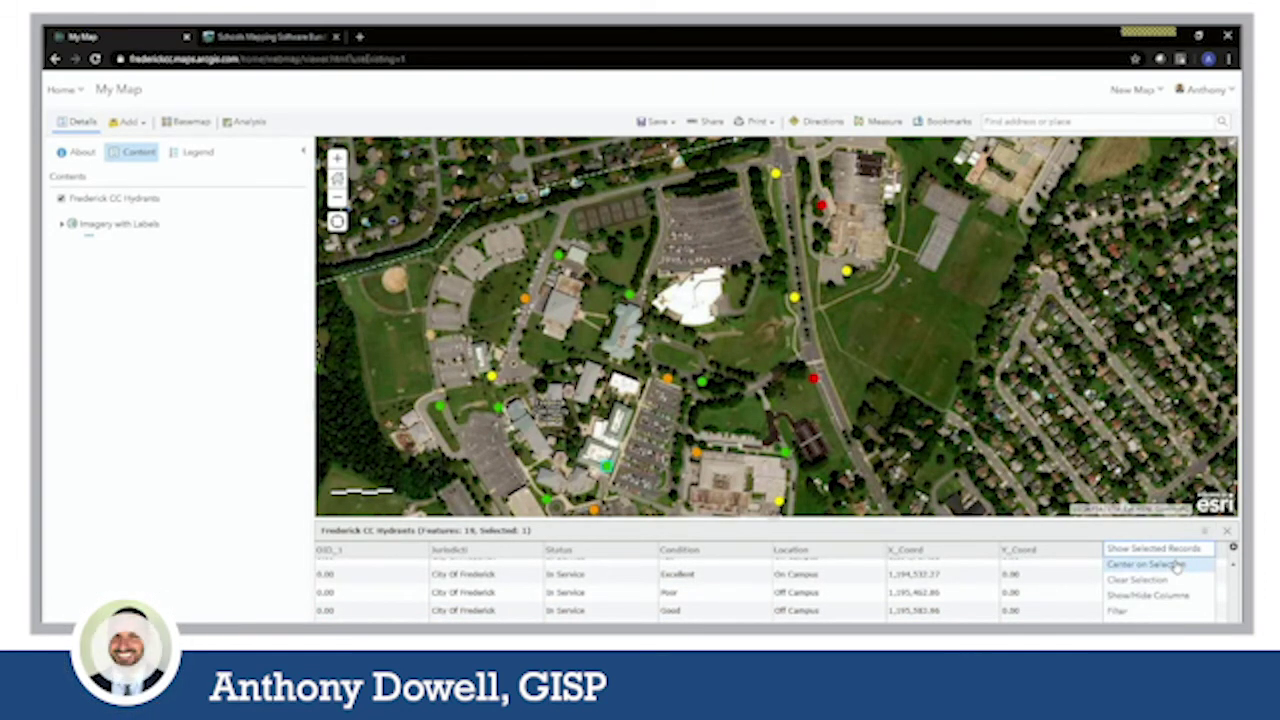
left_click(1176, 566)
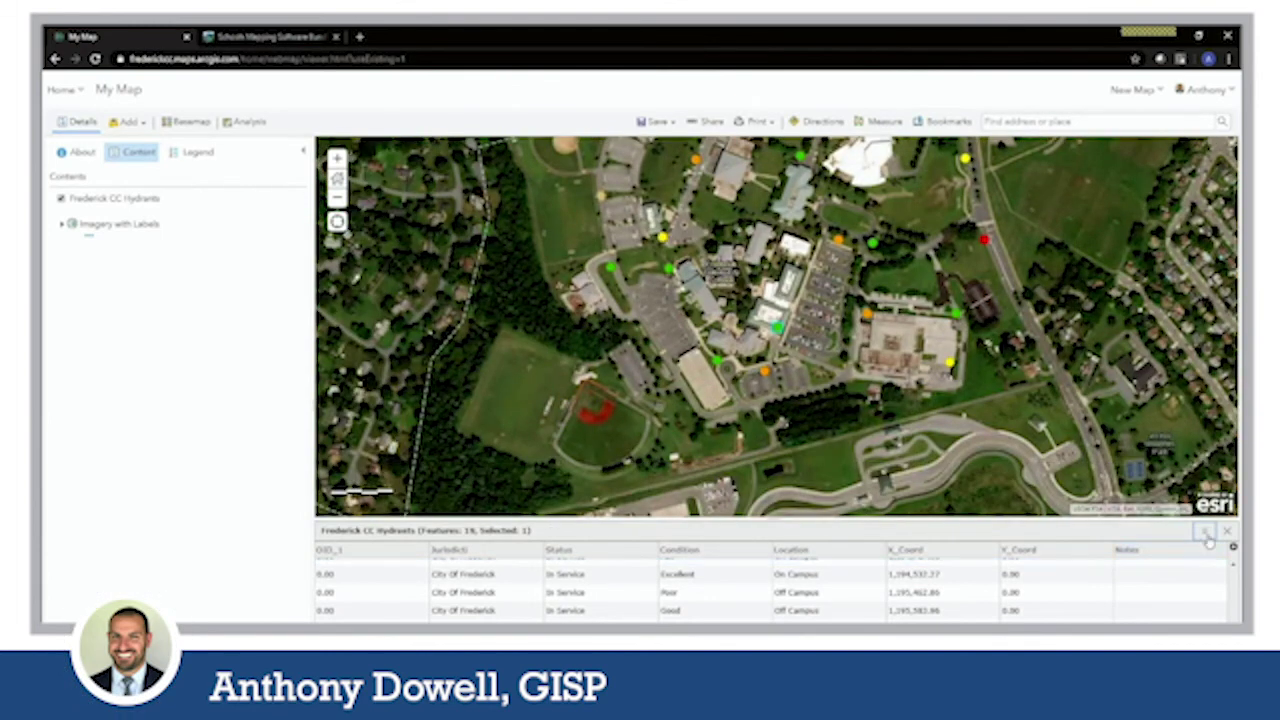
Filter the Frederick_CC_Hydrants layer to display only features whose Condition is Good.
left_click(1207, 533)
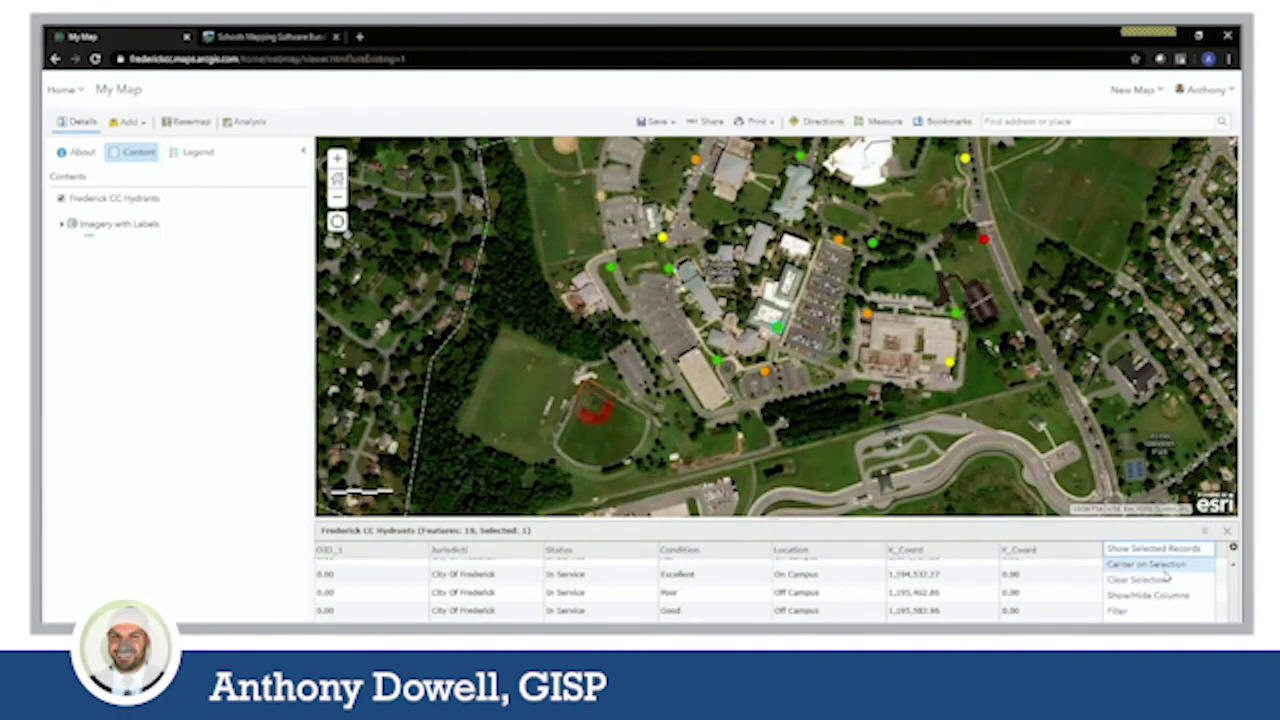
left_click(1122, 612)
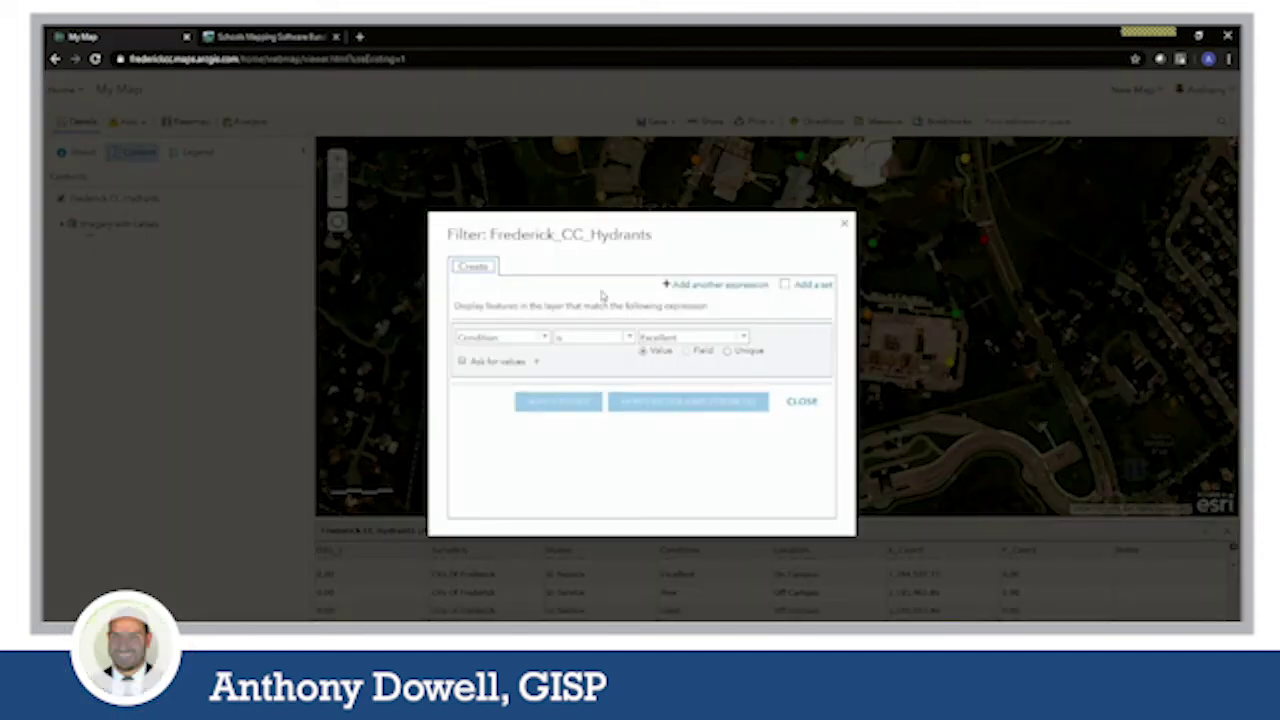
left_click_drag(651, 231, 565, 253)
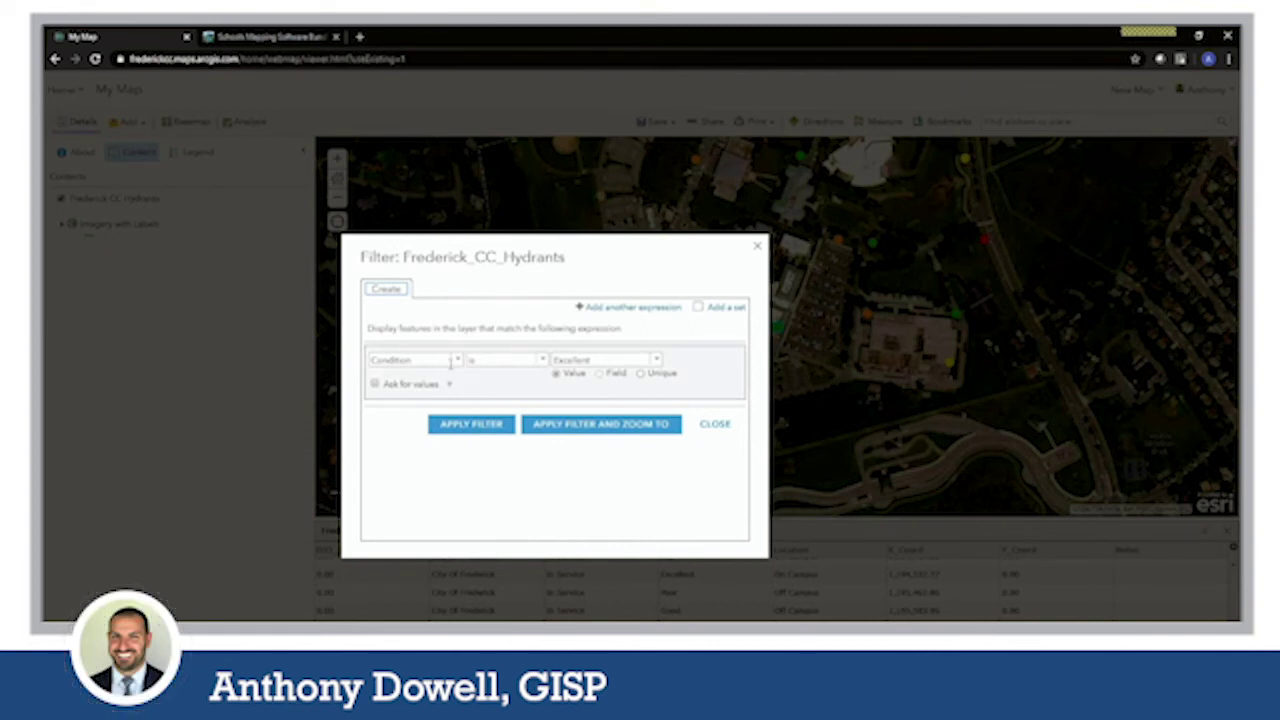
left_click(456, 362)
left_click(456, 364)
left_click(456, 364)
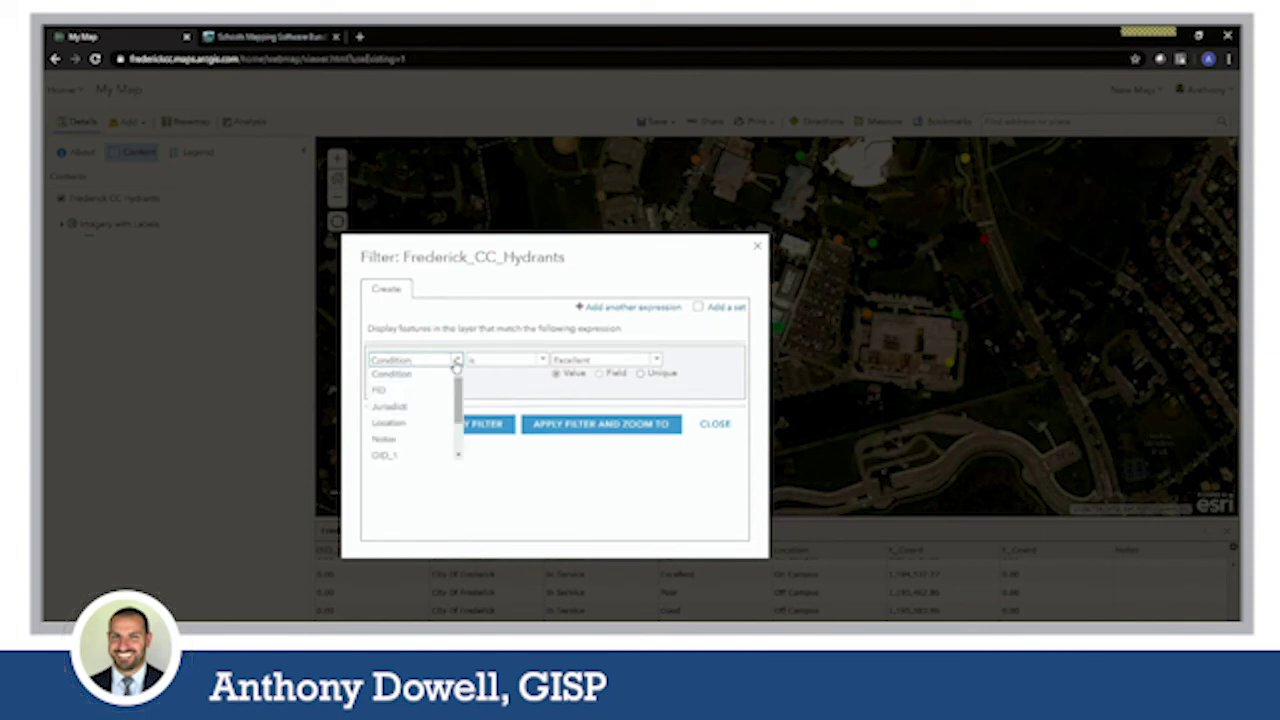
left_click(456, 364)
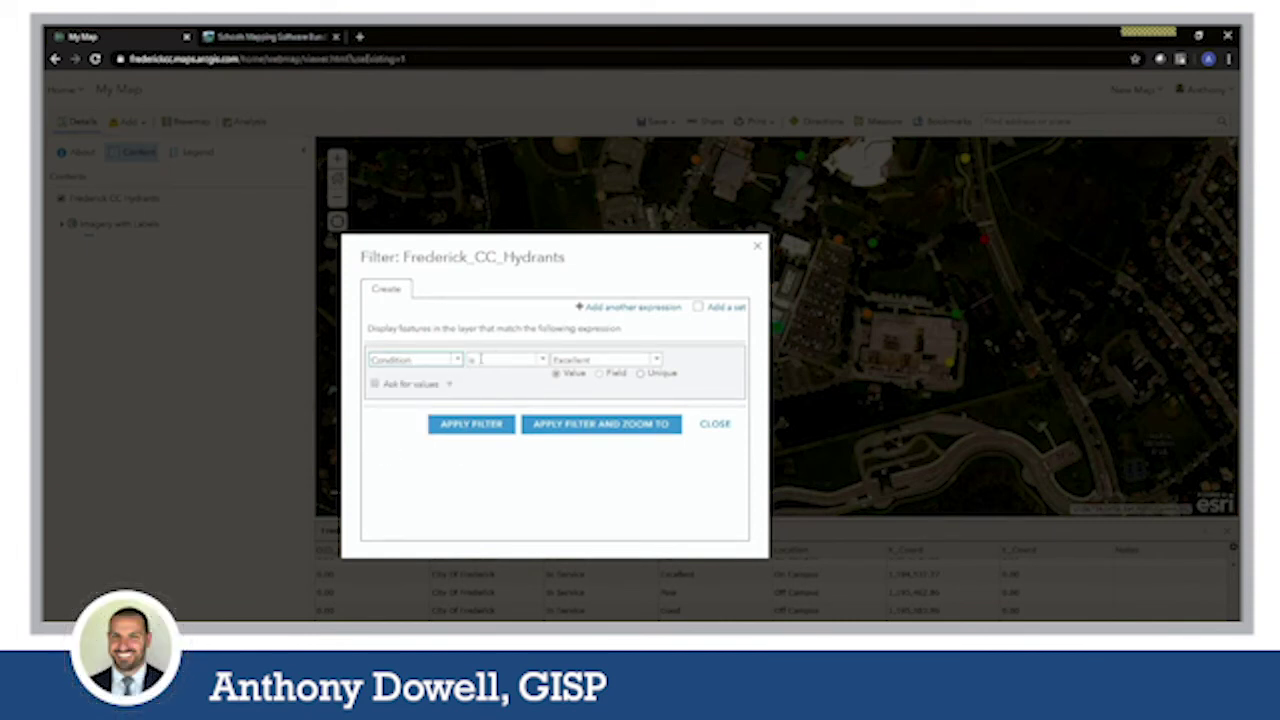
left_click(652, 364)
left_click(605, 390)
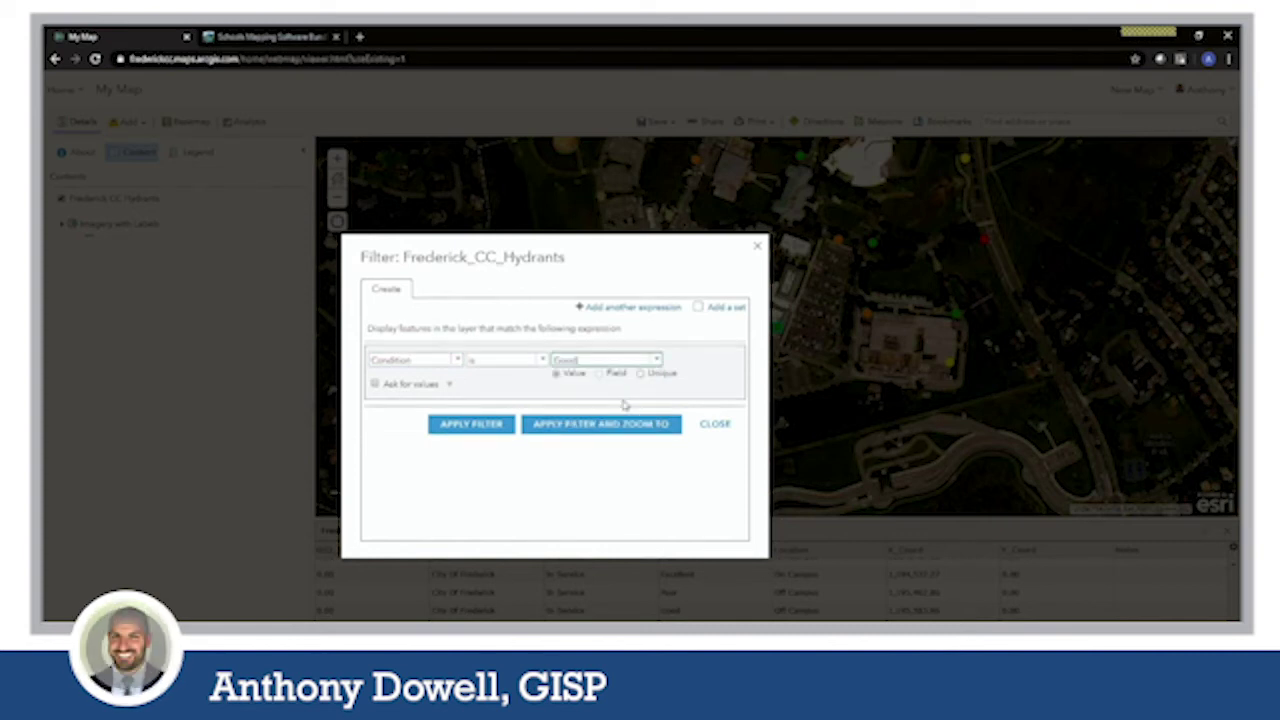
left_click(485, 425)
View the pop-up attributes of the Good hydrant on the west side of campus, and close the pop-up.
left_click_drag(737, 307, 642, 347)
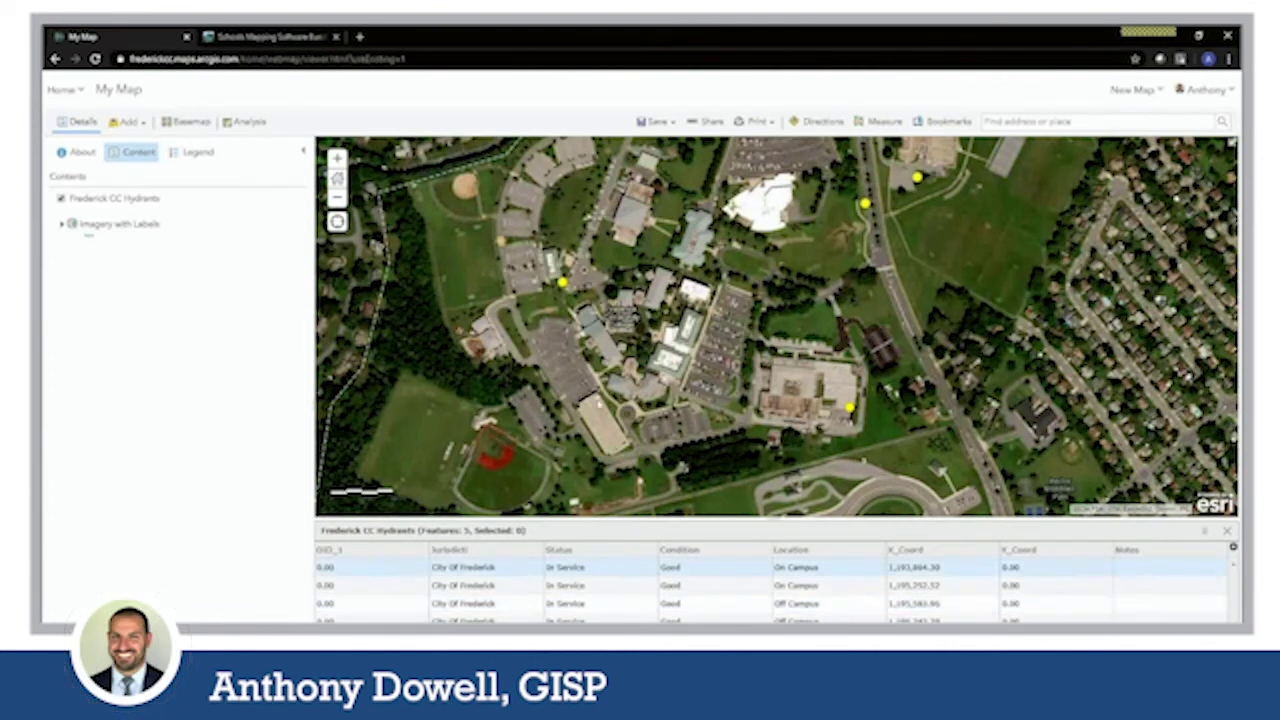
left_click_drag(752, 318, 727, 328)
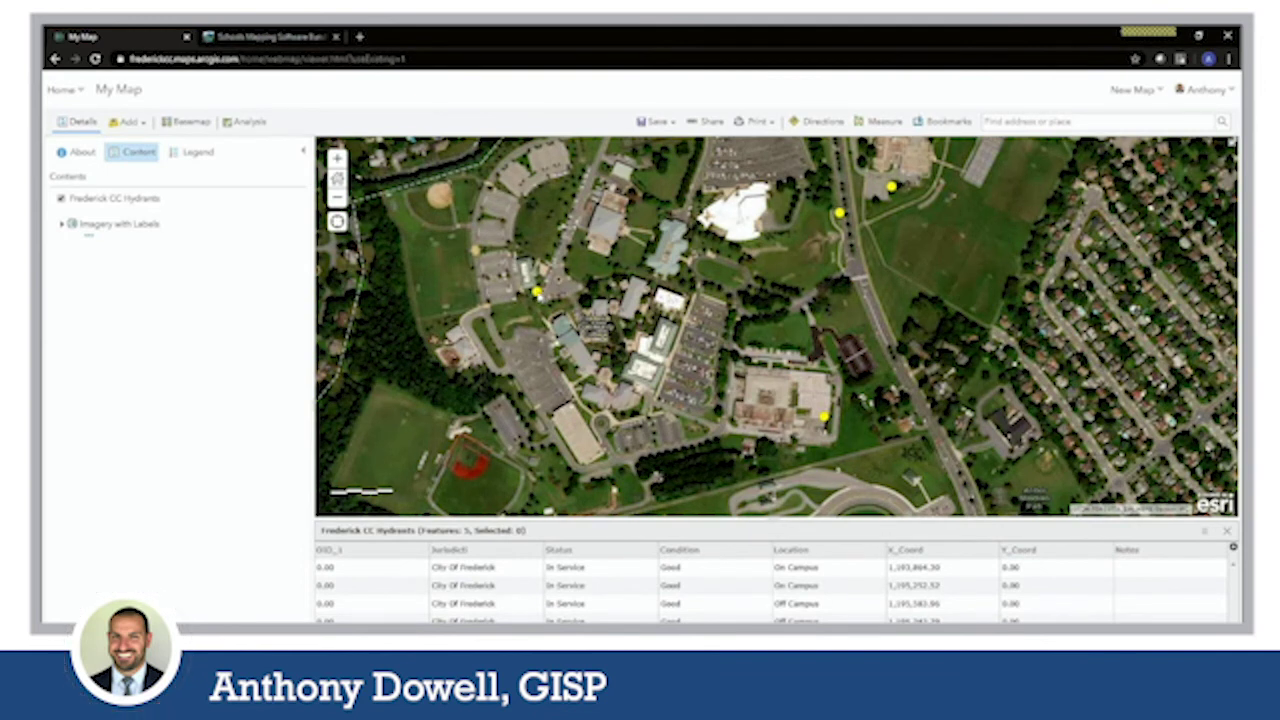
left_click(537, 291)
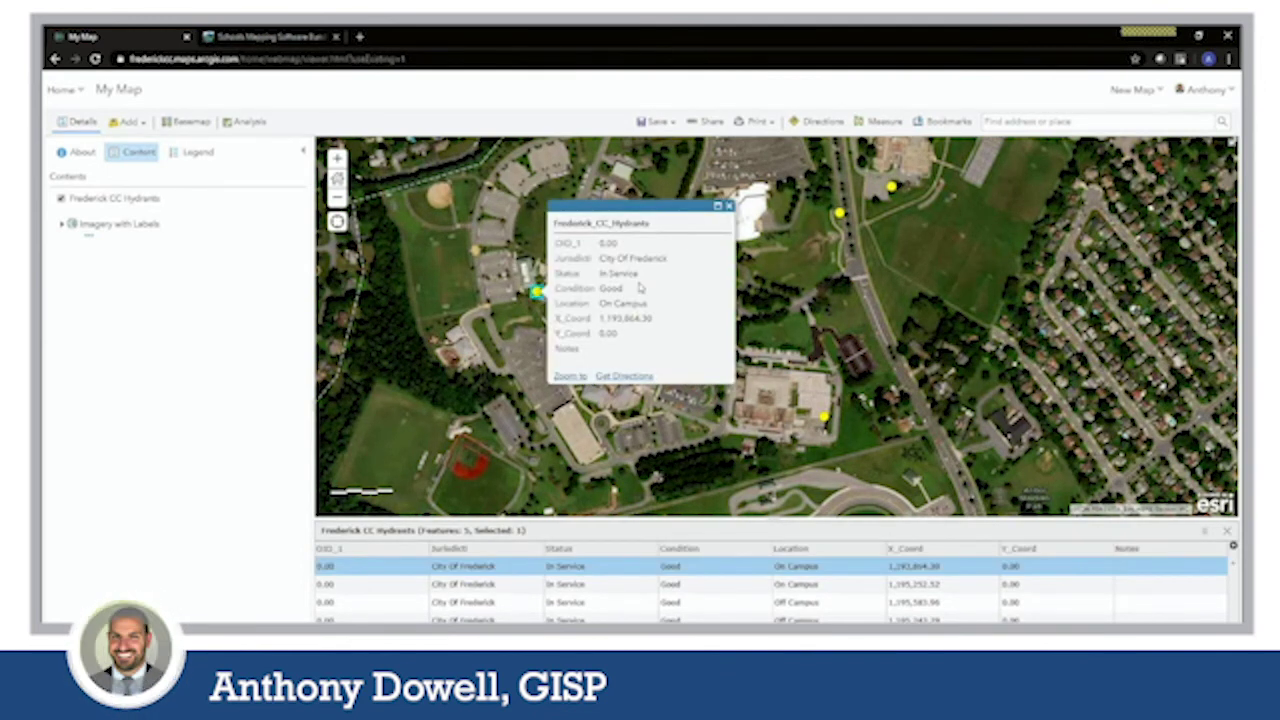
left_click(729, 207)
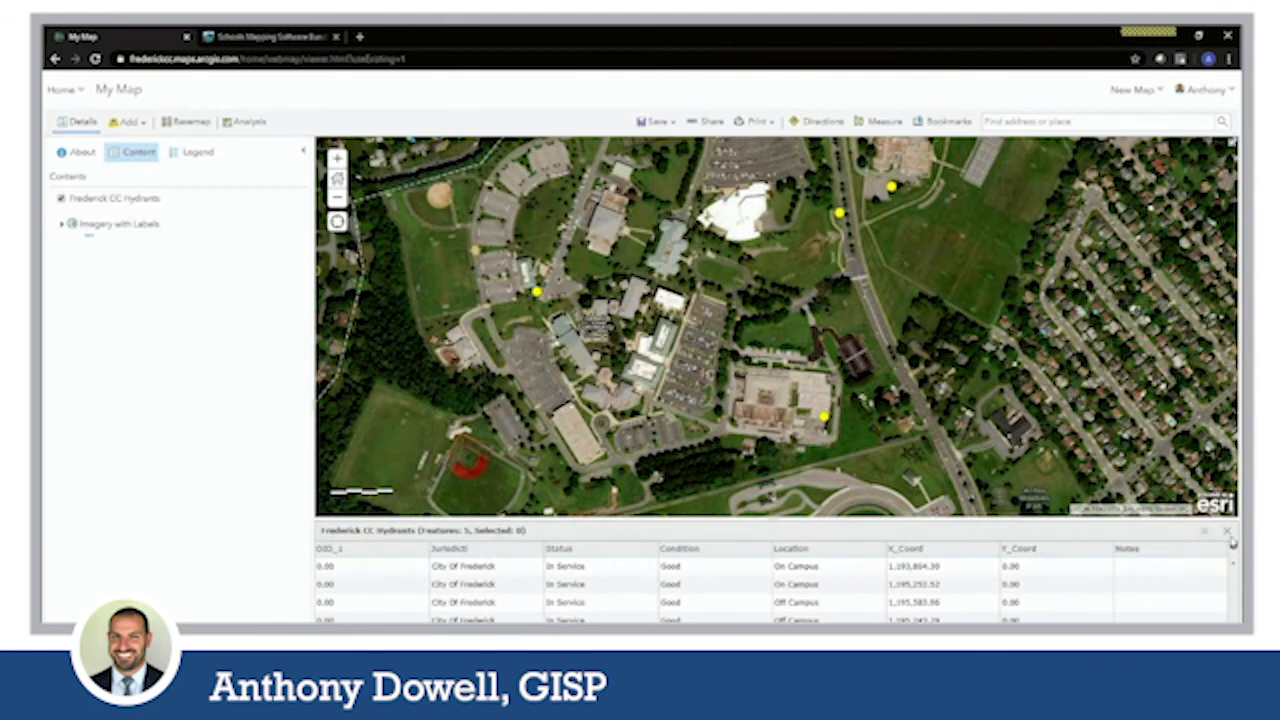
Remove the Condition filter from the hydrants layer and close its attribute table.
left_click(1205, 538)
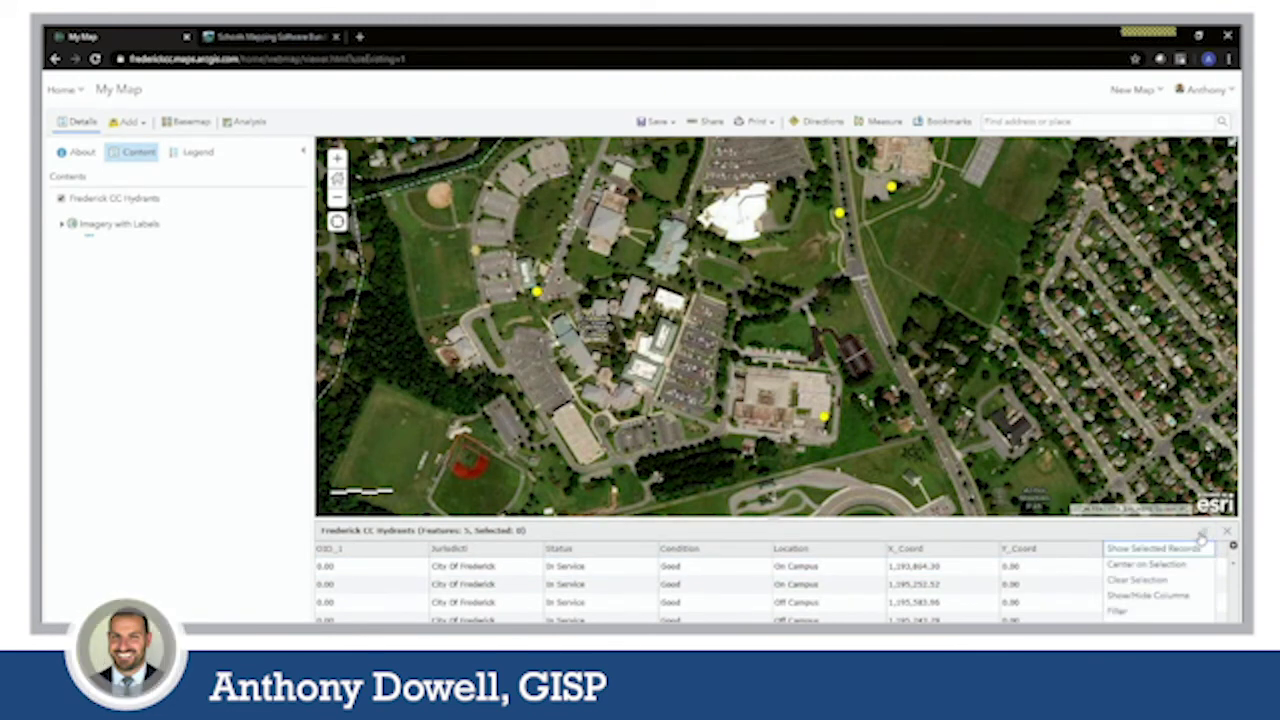
left_click(1138, 615)
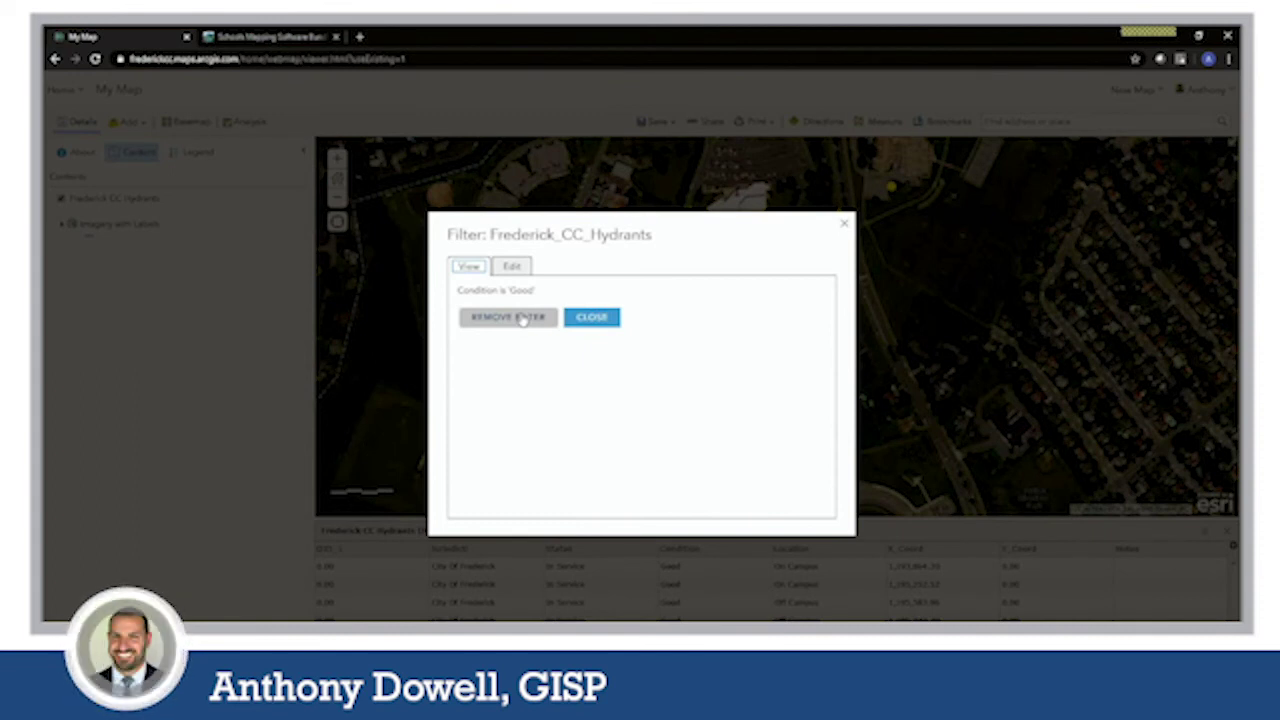
left_click(522, 318)
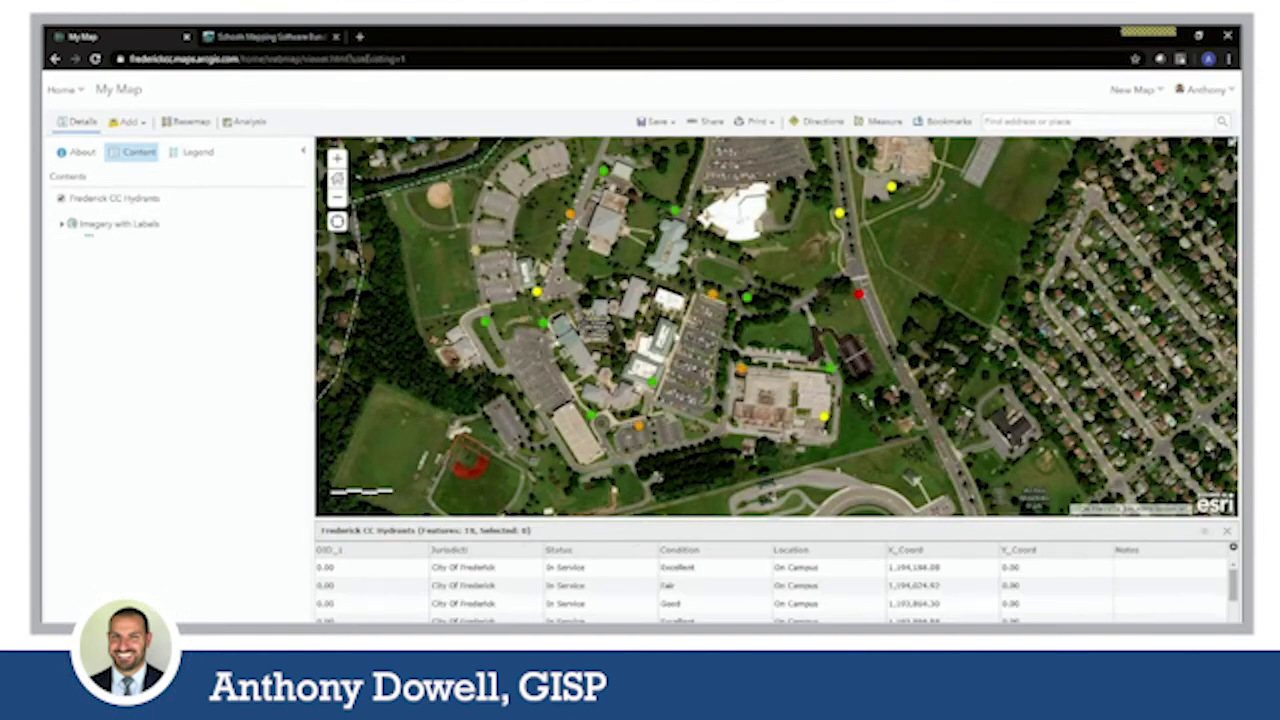
left_click(1204, 532)
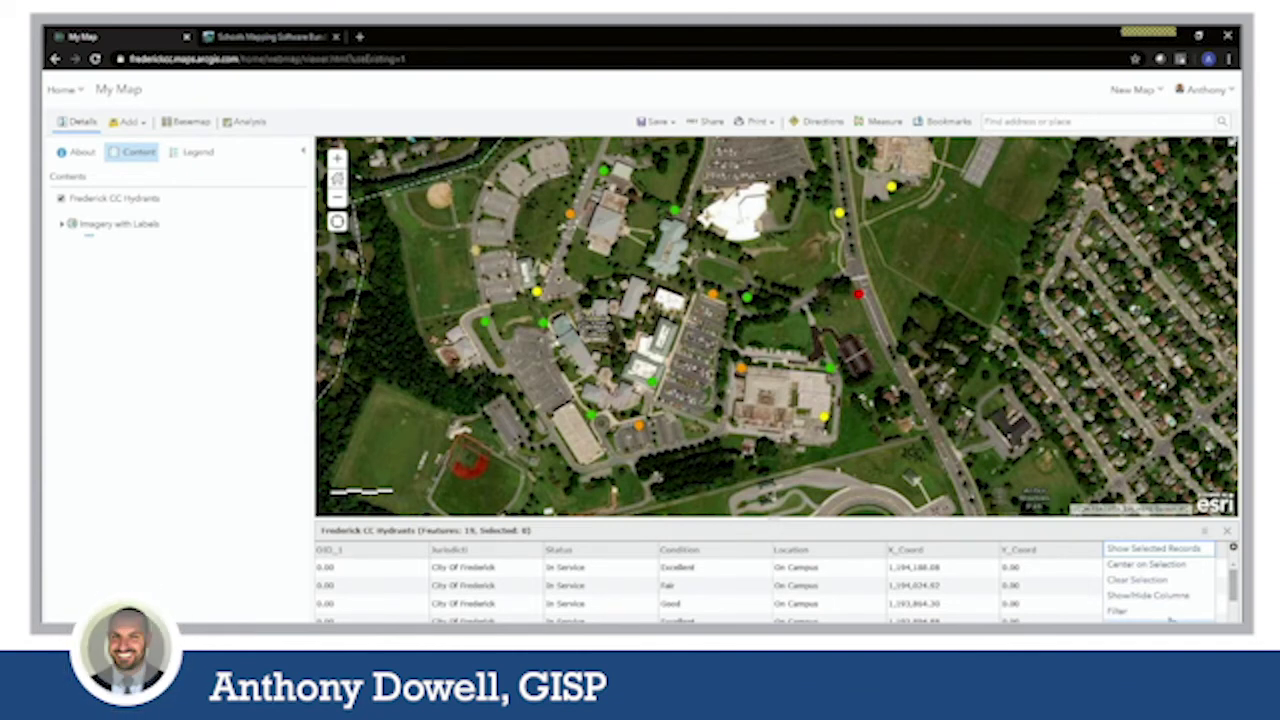
left_click(1227, 531)
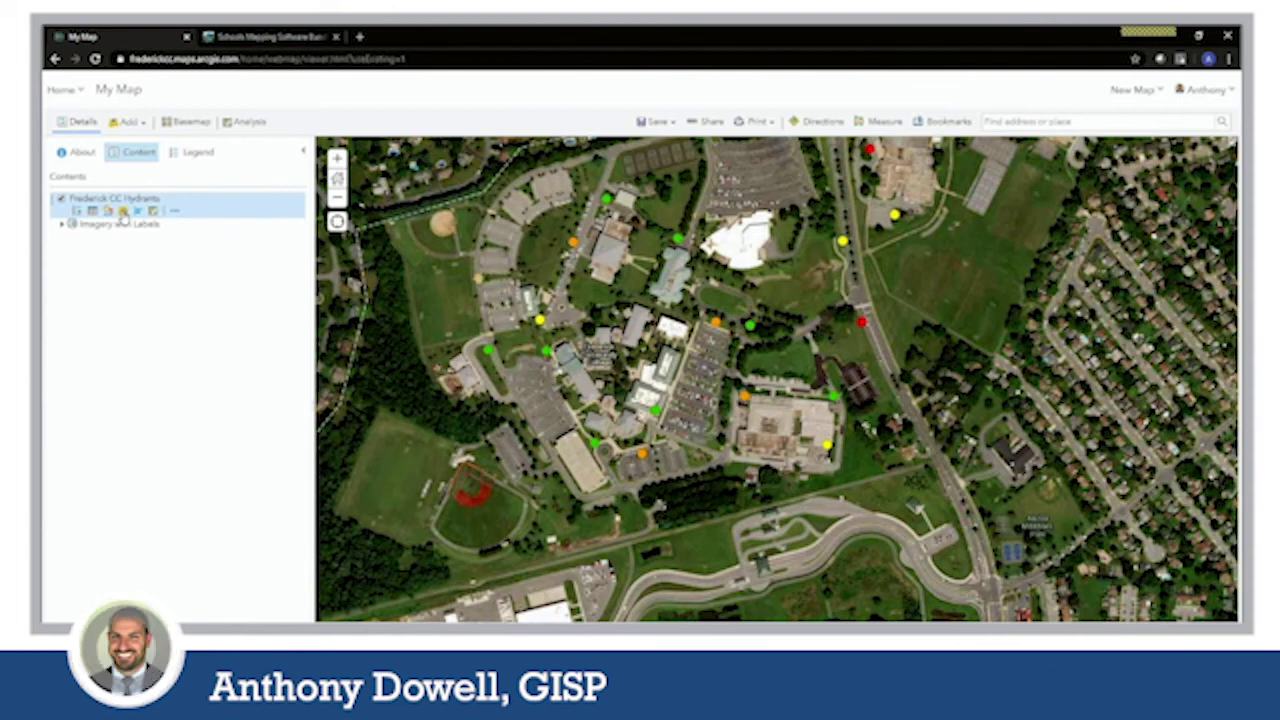
View the filter settings of the Frederick CC Hydrants layer from the map contents, and close them without applying a filter.
left_click(121, 213)
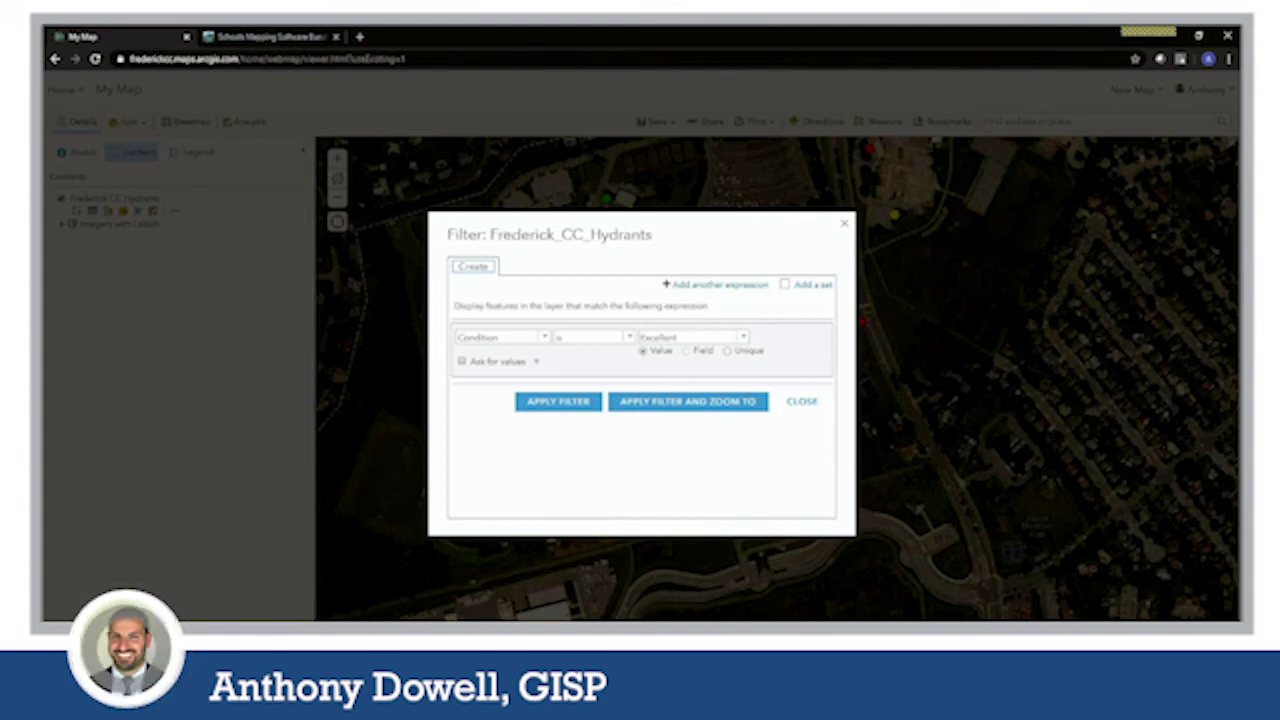
left_click(844, 223)
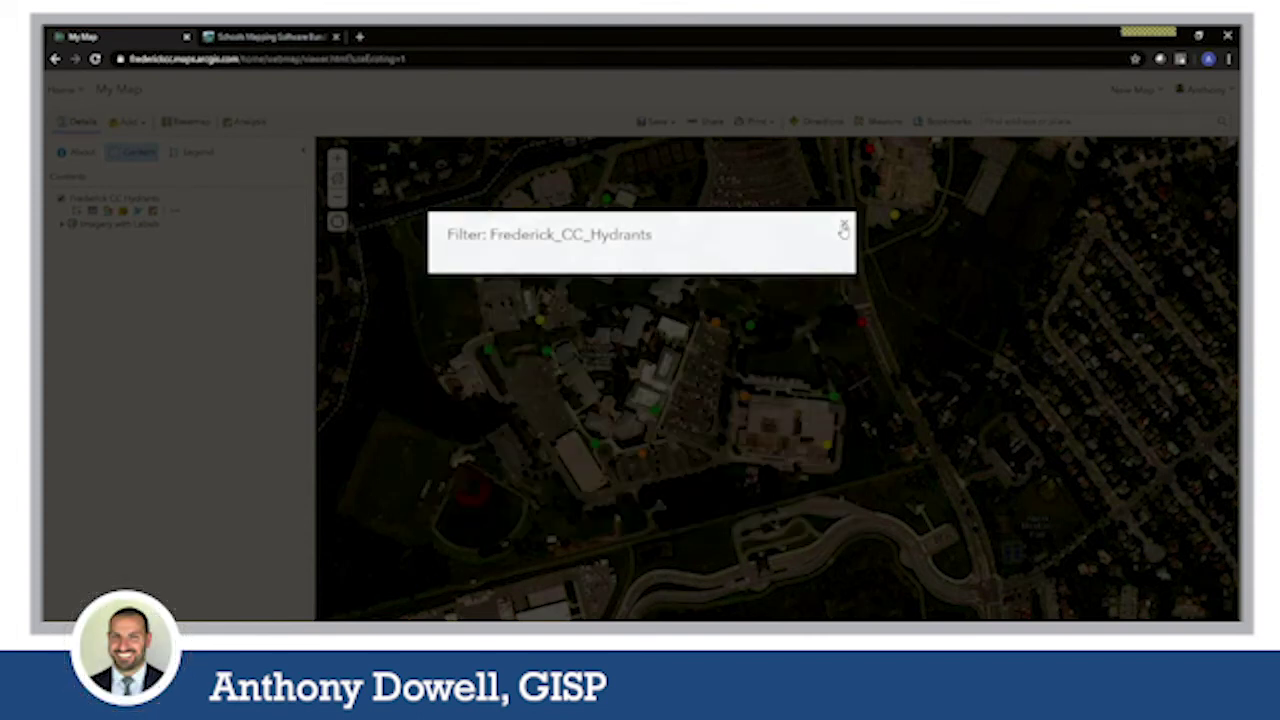
mouse_move(139, 214)
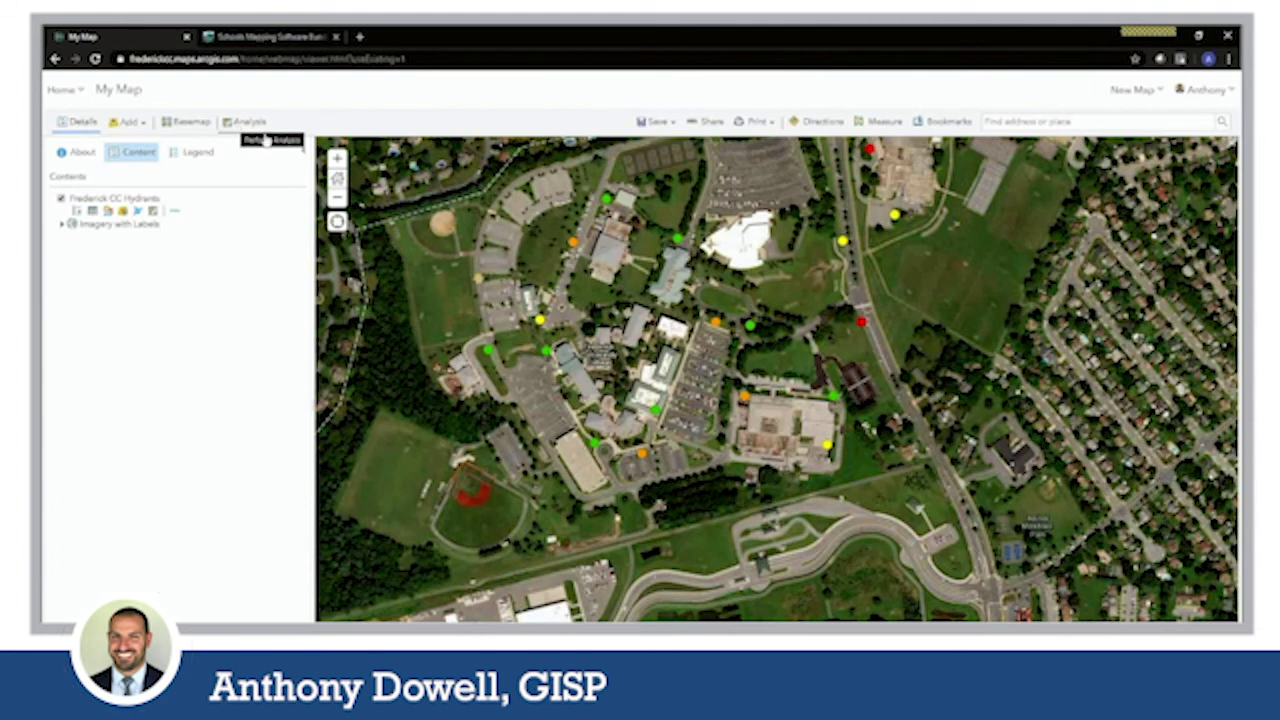
Review the feature analysis tools available for the map under the Summarize Data and Find Locations categories.
left_click_drag(495, 204, 497, 252)
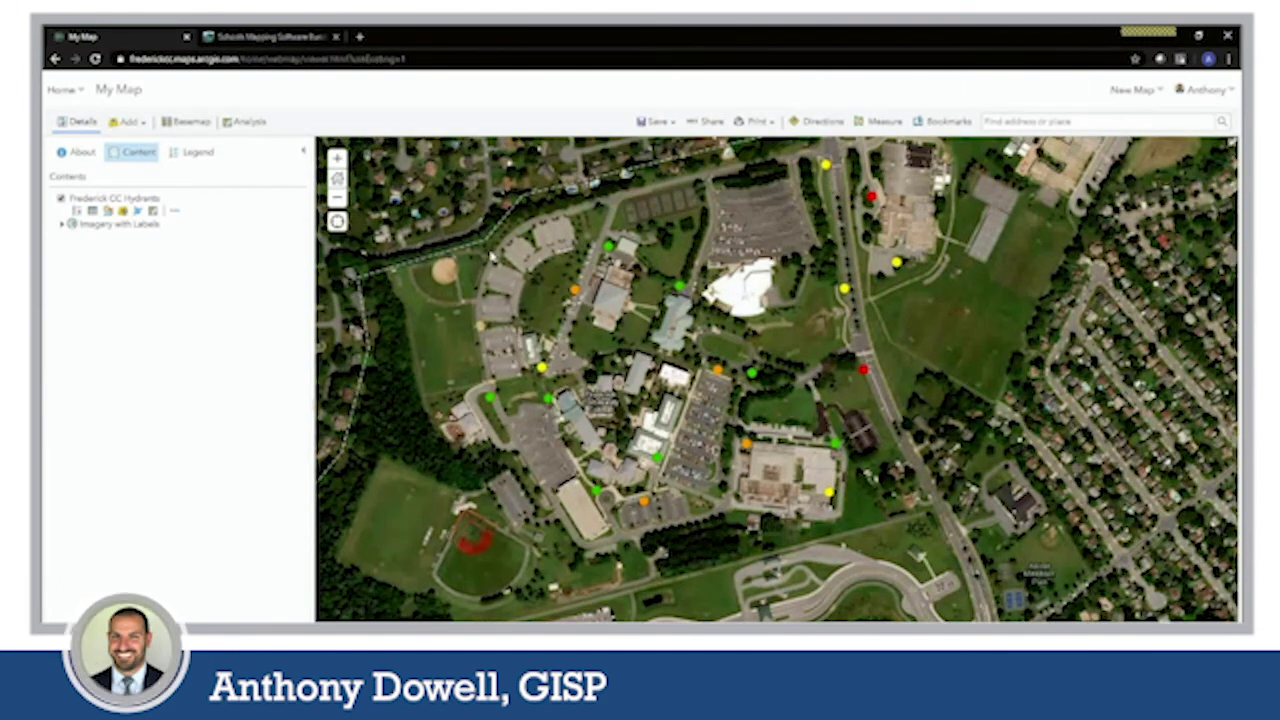
left_click(250, 120)
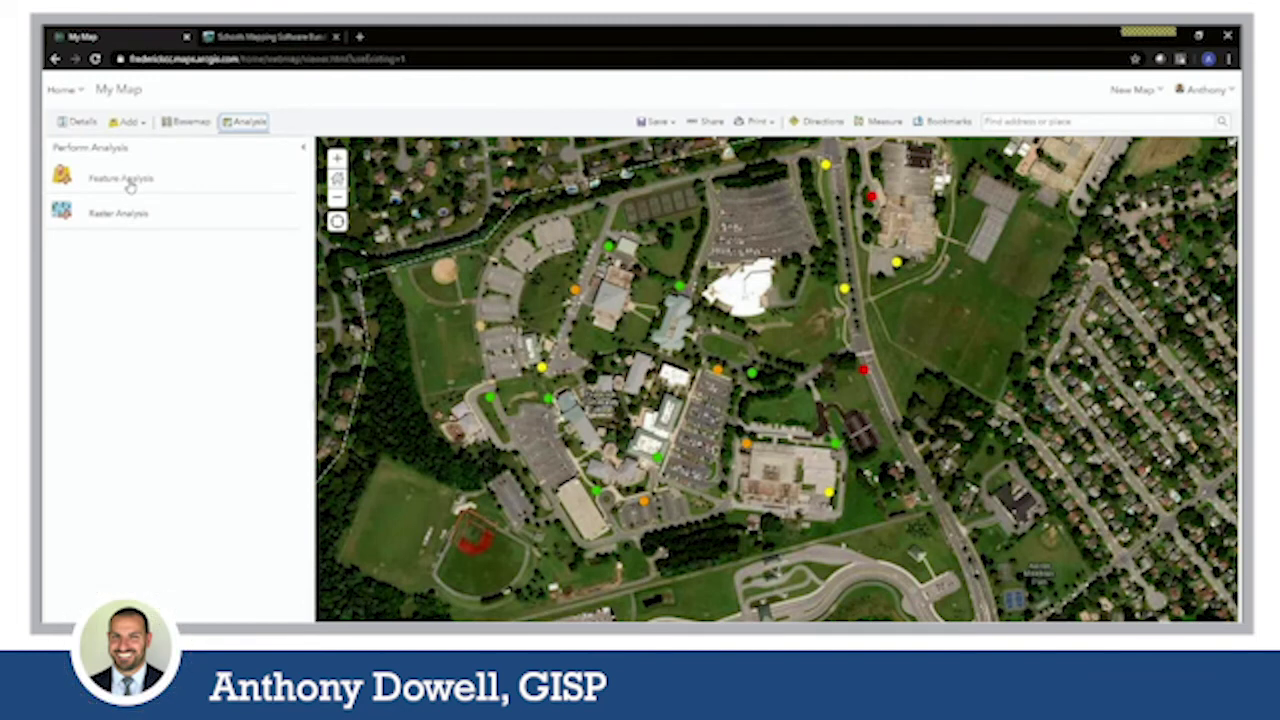
left_click(122, 179)
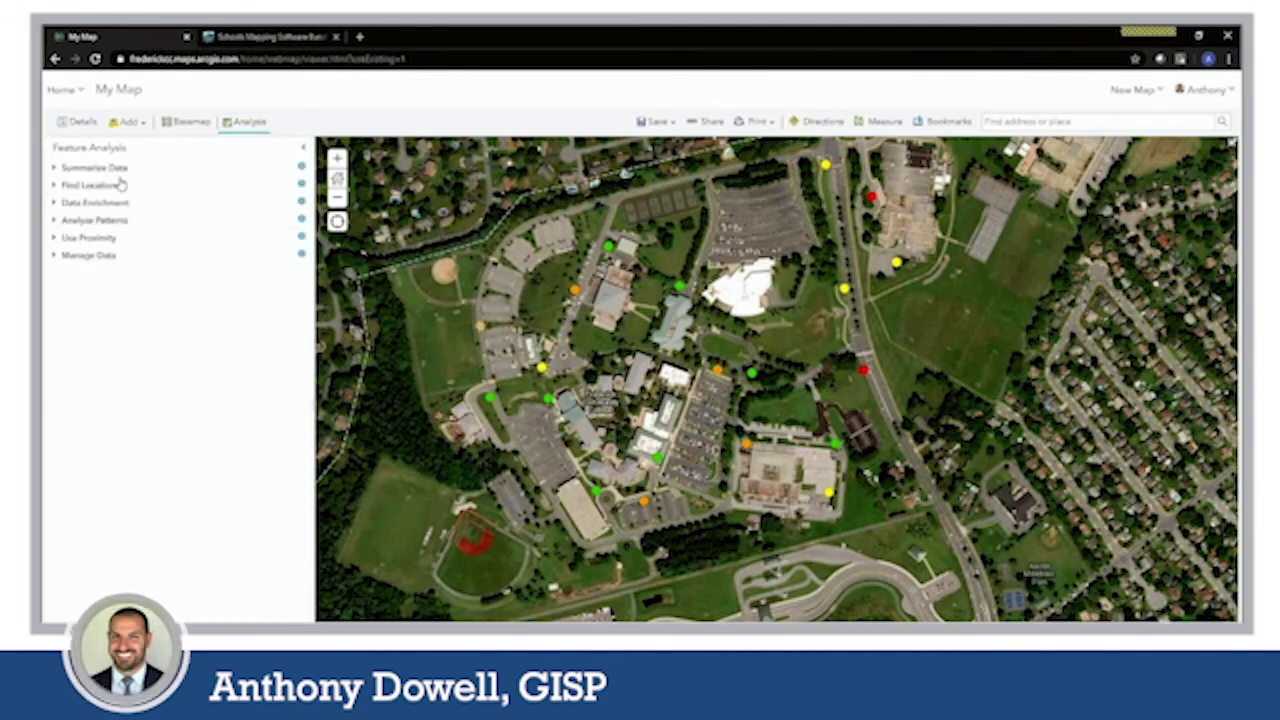
left_click(55, 168)
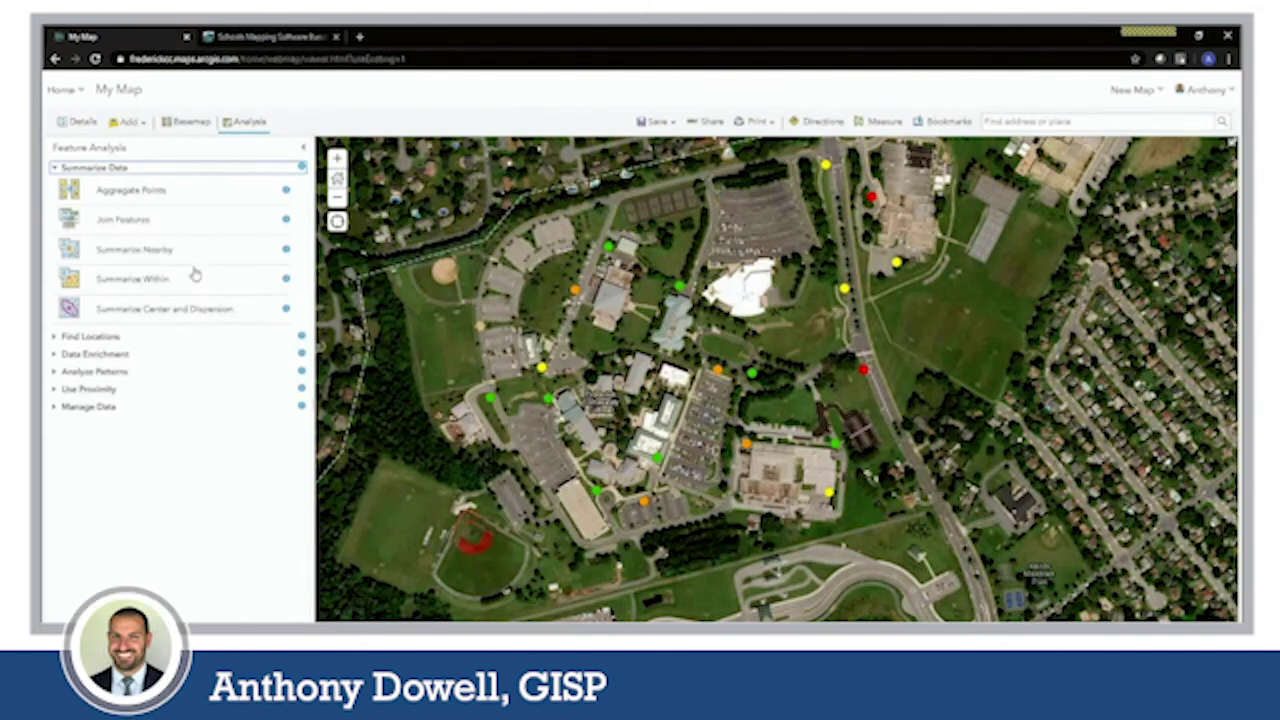
left_click(55, 168)
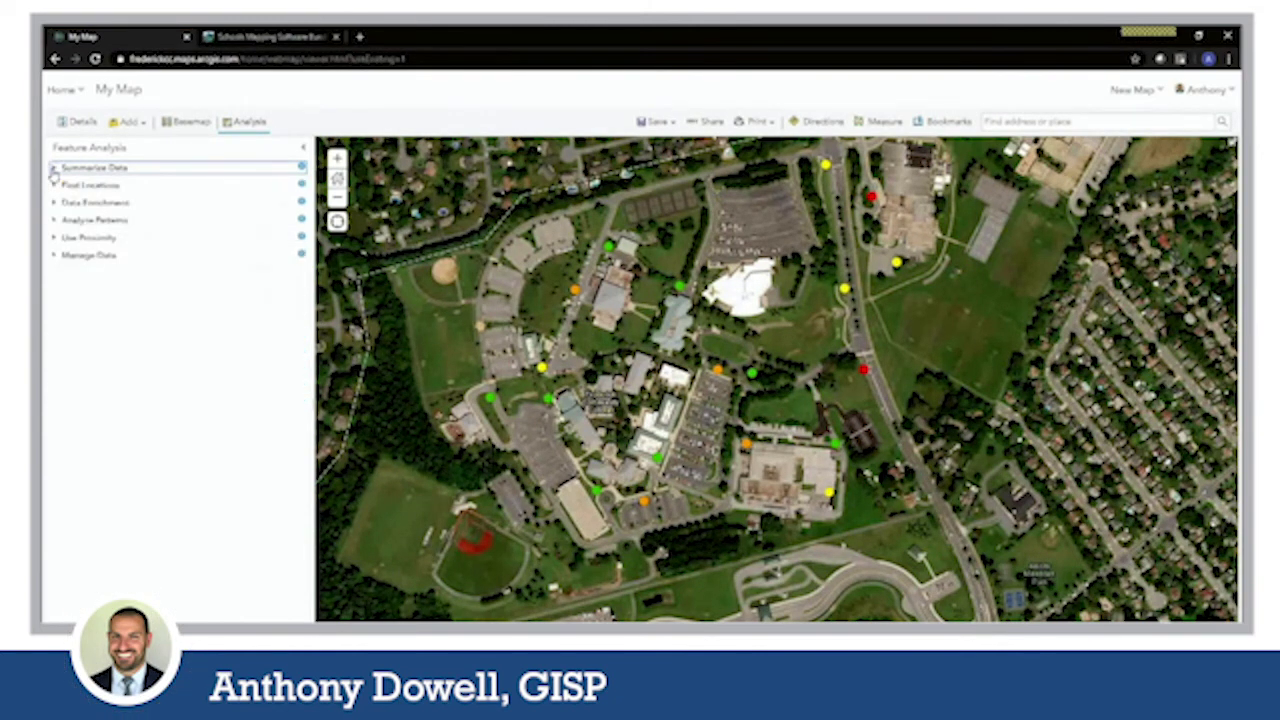
left_click(56, 186)
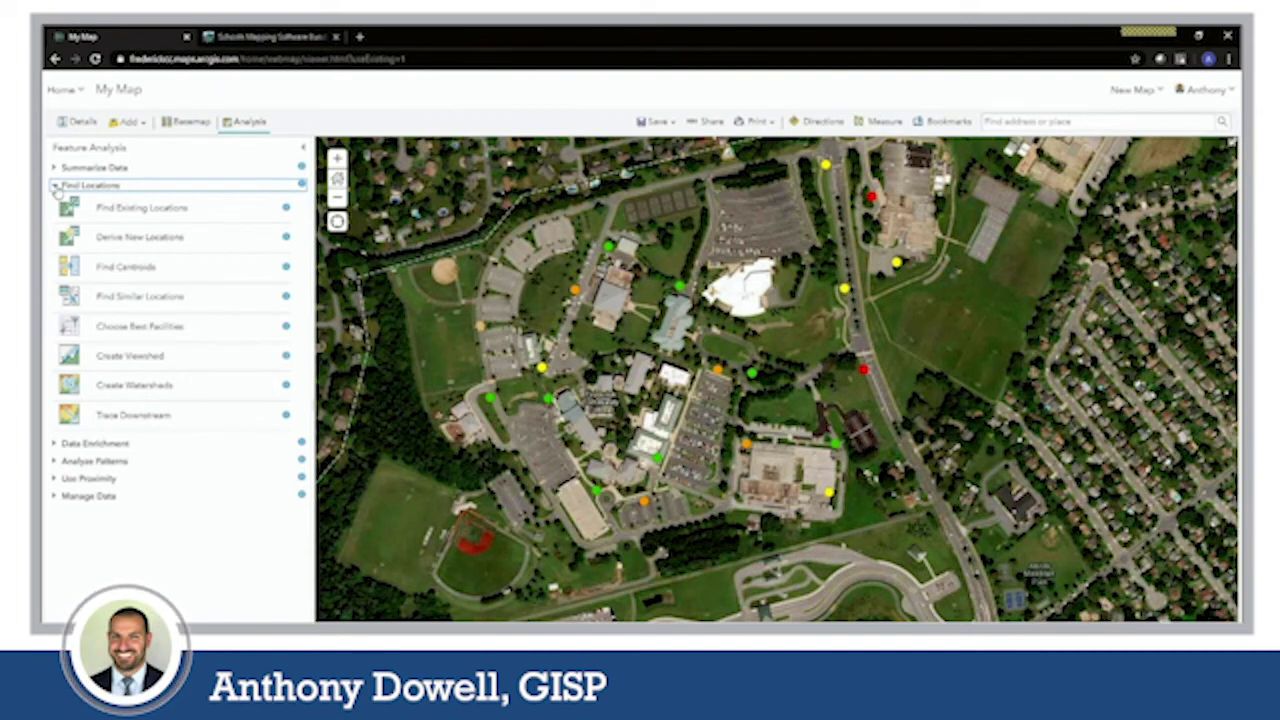
left_click(55, 186)
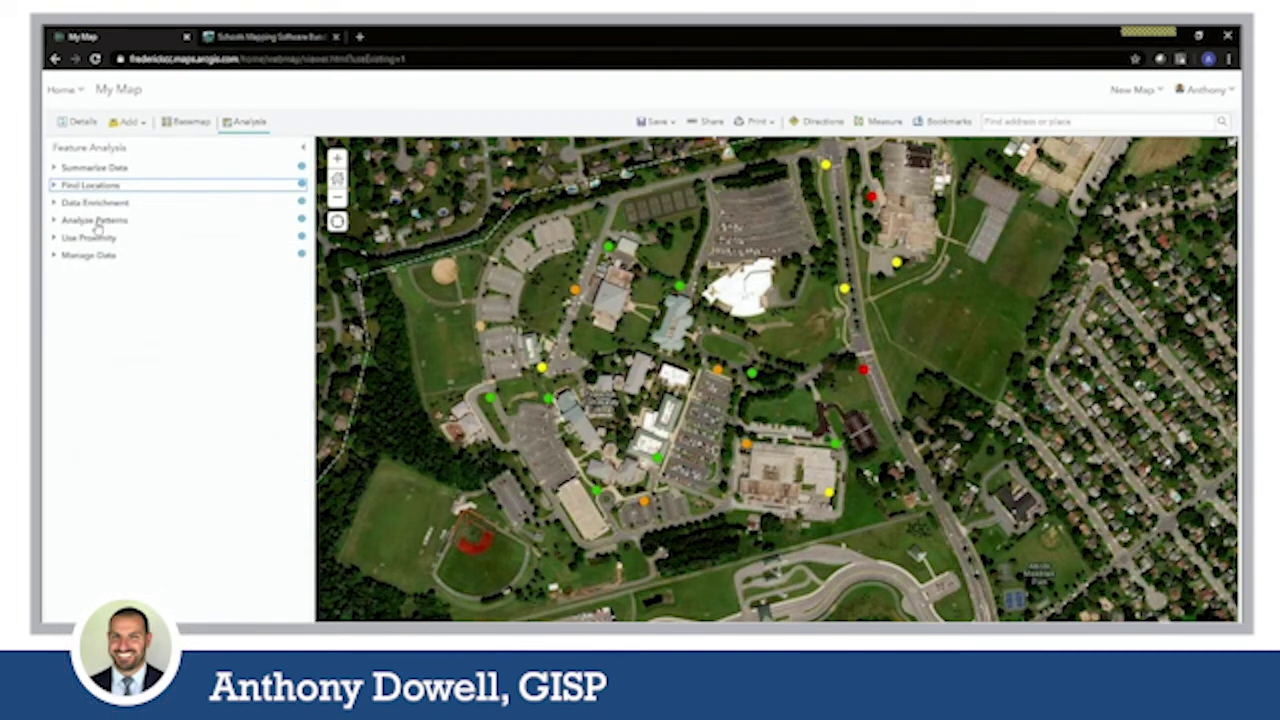
left_click_drag(969, 340, 973, 356)
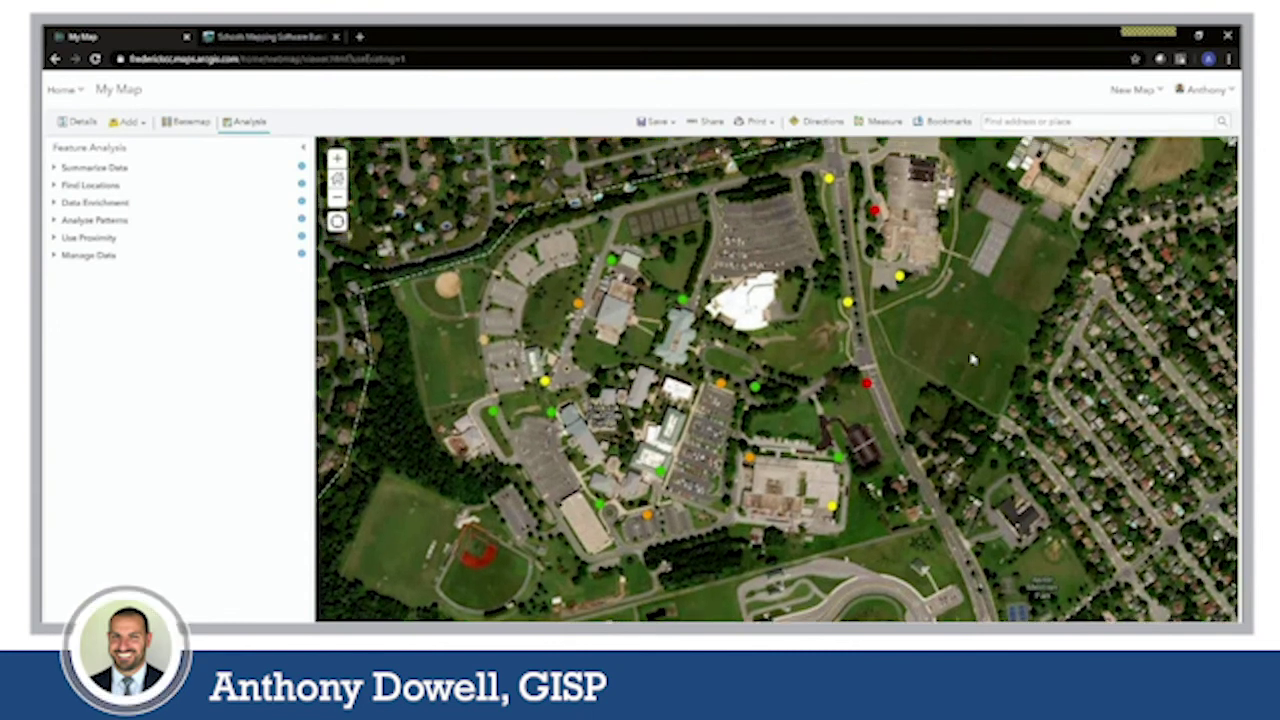
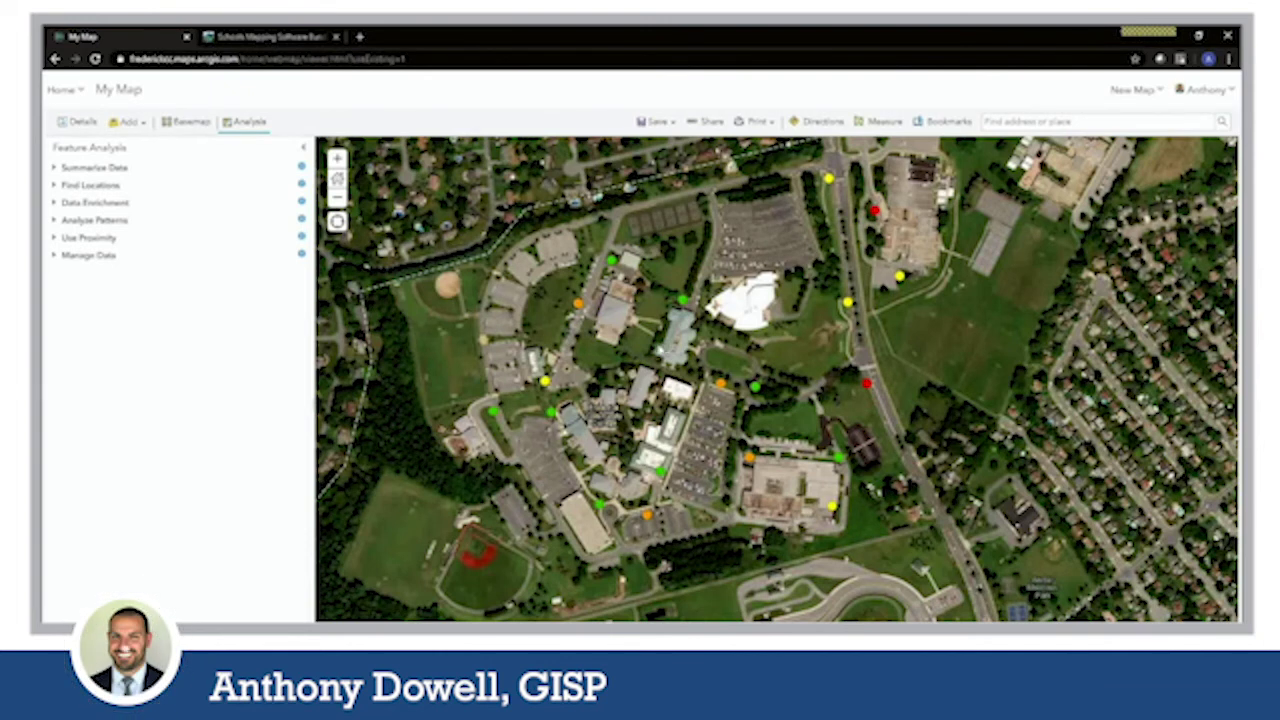
List the Use Proximity analysis tools, read the help description of Create Buffers, and close the help.
left_click(106, 239)
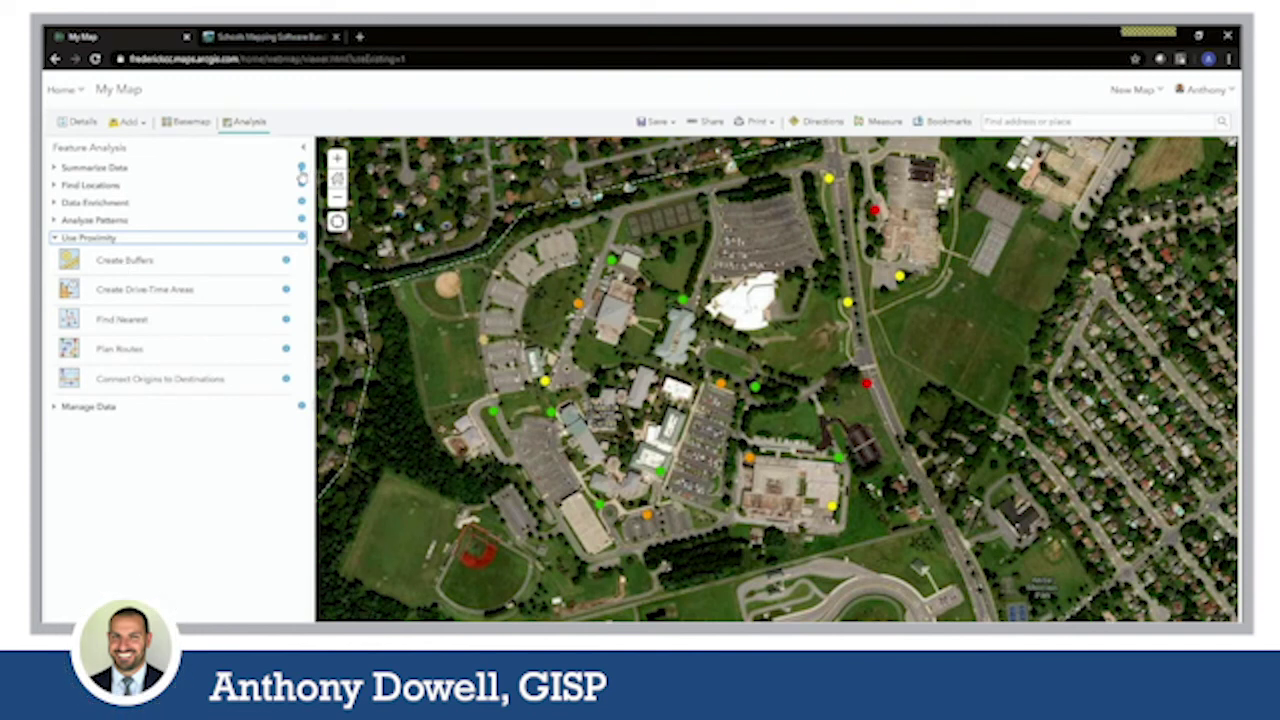
left_click(288, 264)
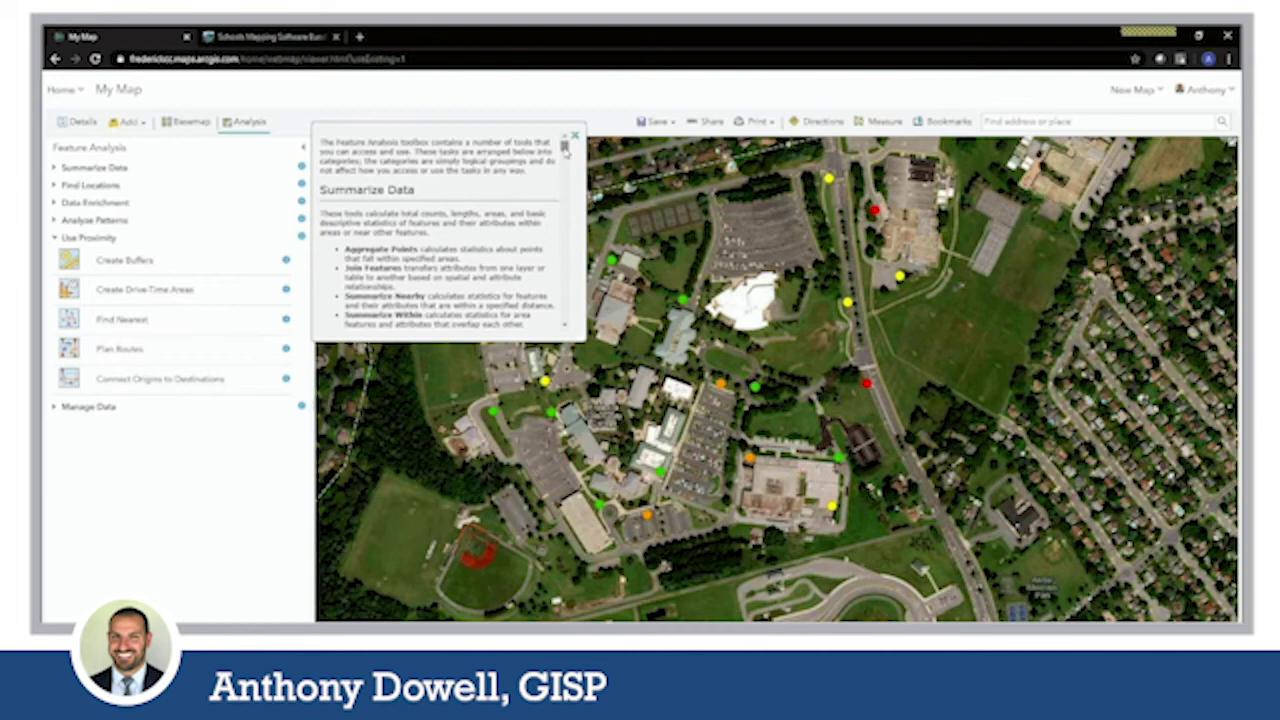
scroll(566, 150, "down", 3)
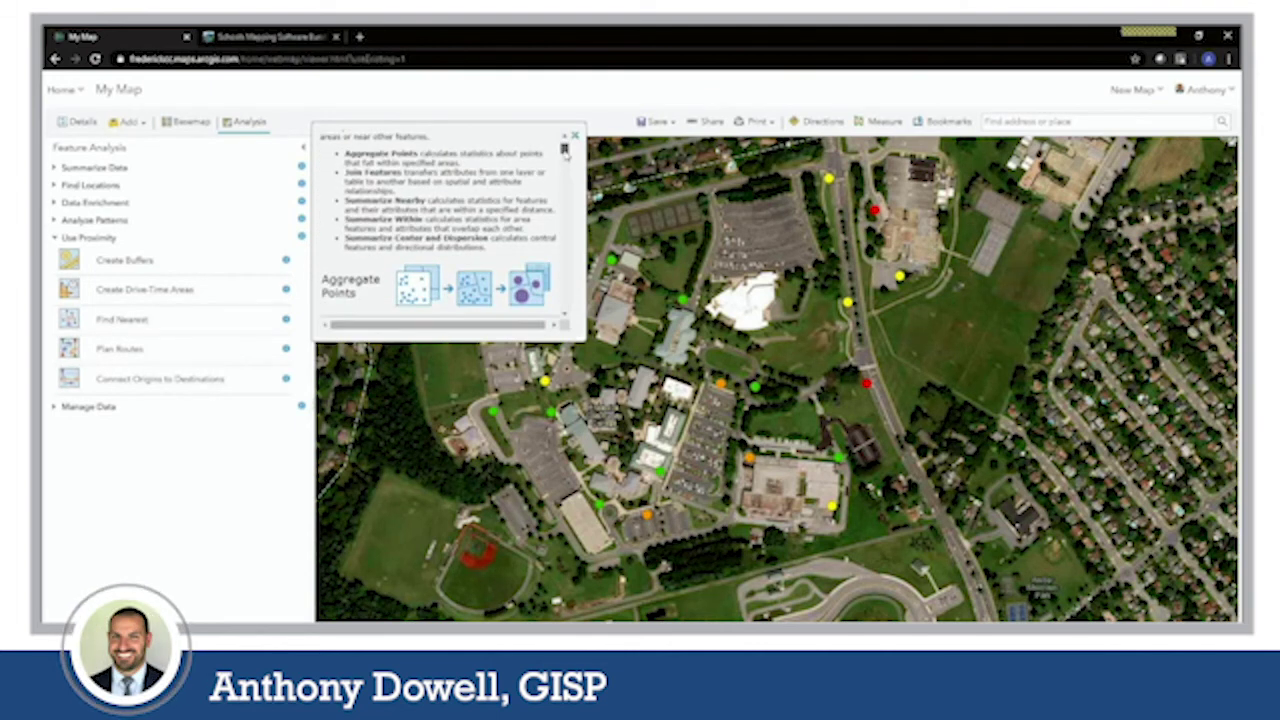
scroll(566, 150, "up", 3)
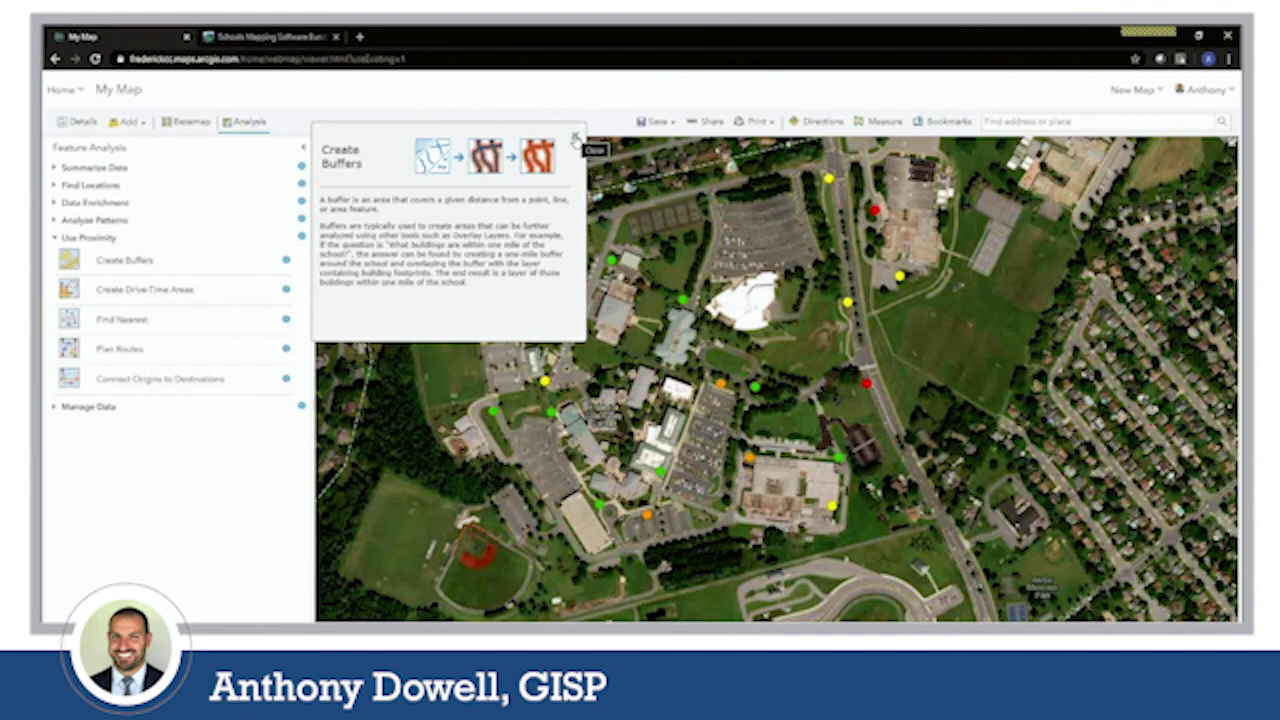
left_click(576, 138)
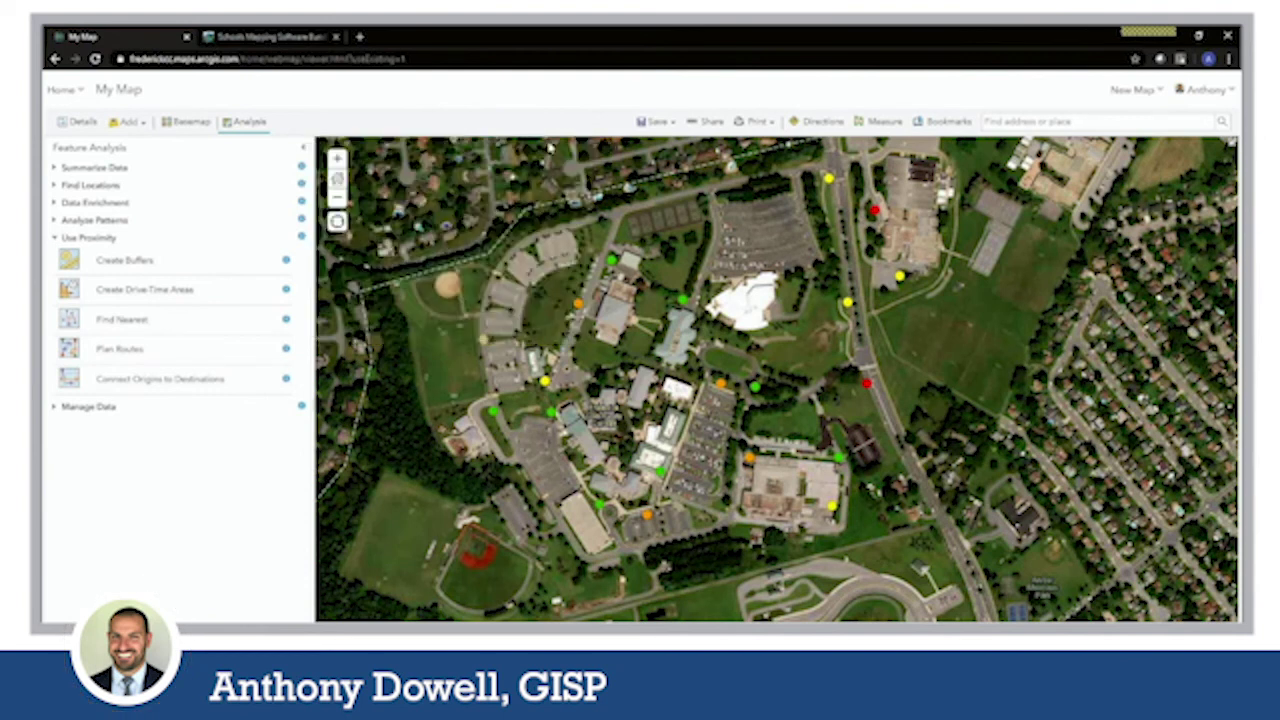
Set up a Create Buffers analysis on Frederick_CC_Hydrants with a buffer distance of 500 feet.
left_click(112, 262)
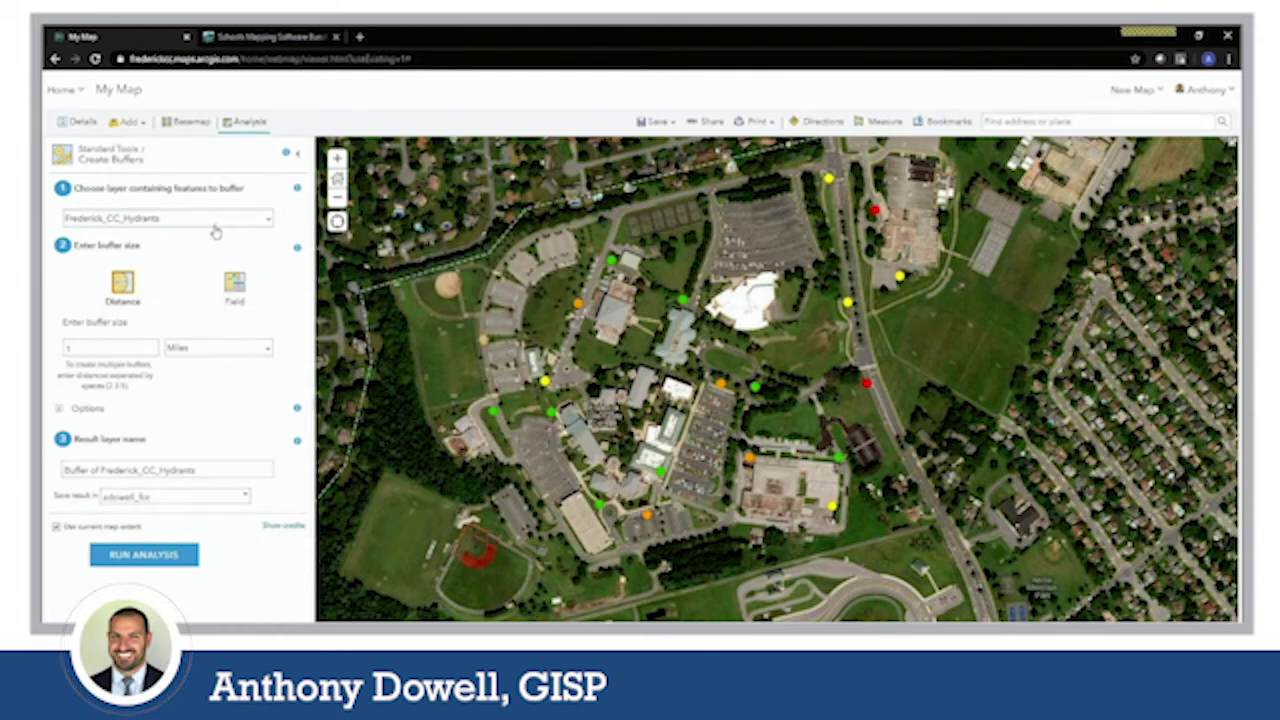
left_click(205, 355)
left_click(198, 386)
left_click(108, 350)
key("BackSpace")
type("500")
left_click(192, 402)
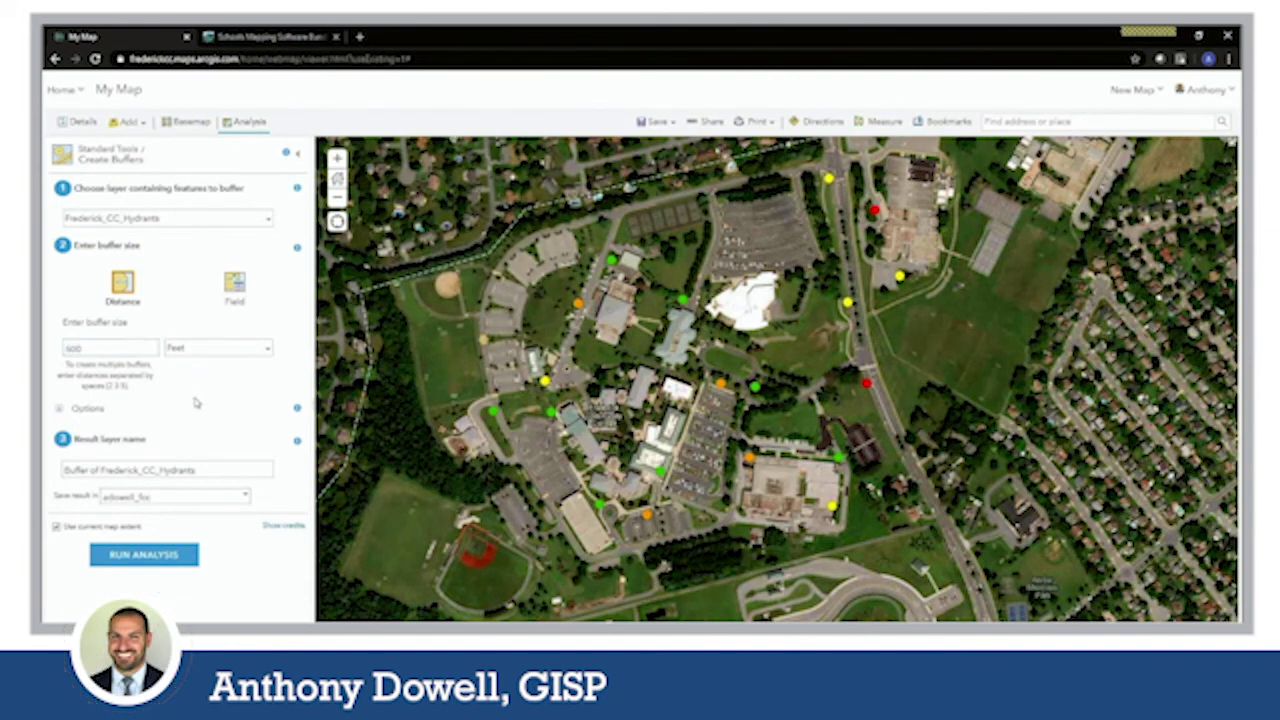
Set the buffer type to Dissolve, choose the folder for the result layer, and run the buffer analysis.
left_click(88, 410)
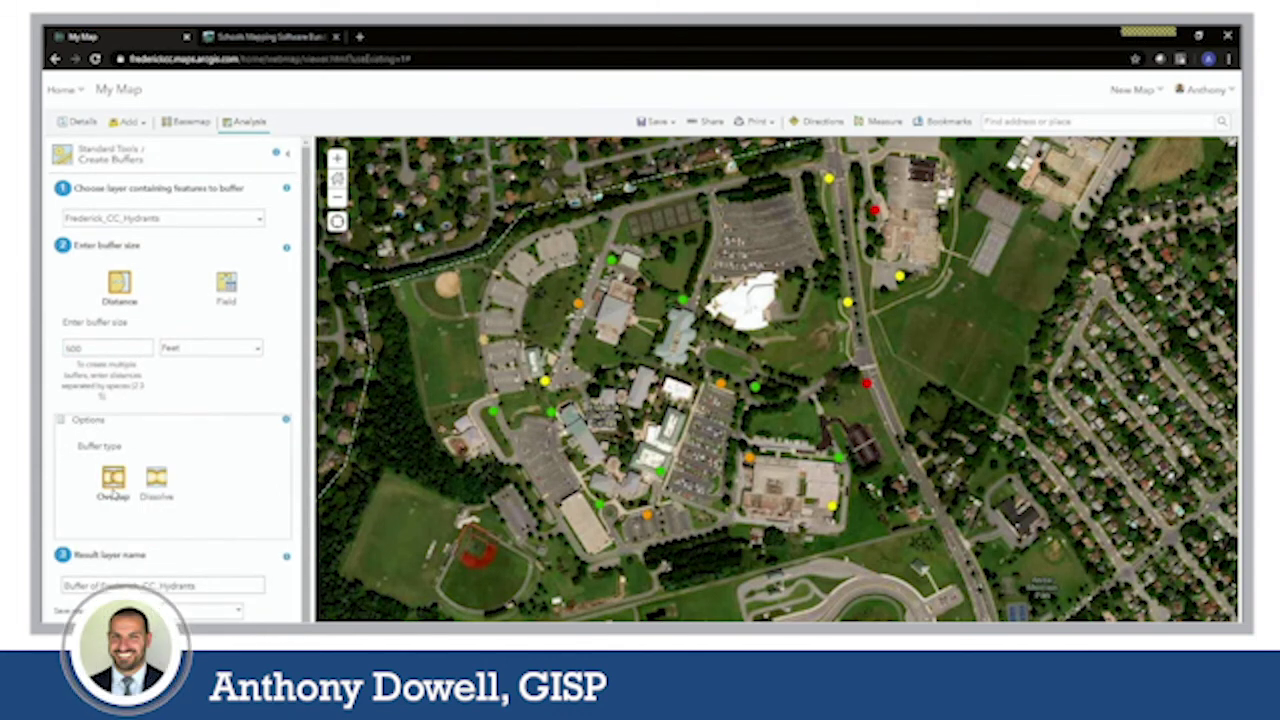
scroll(160, 488, "down", 1)
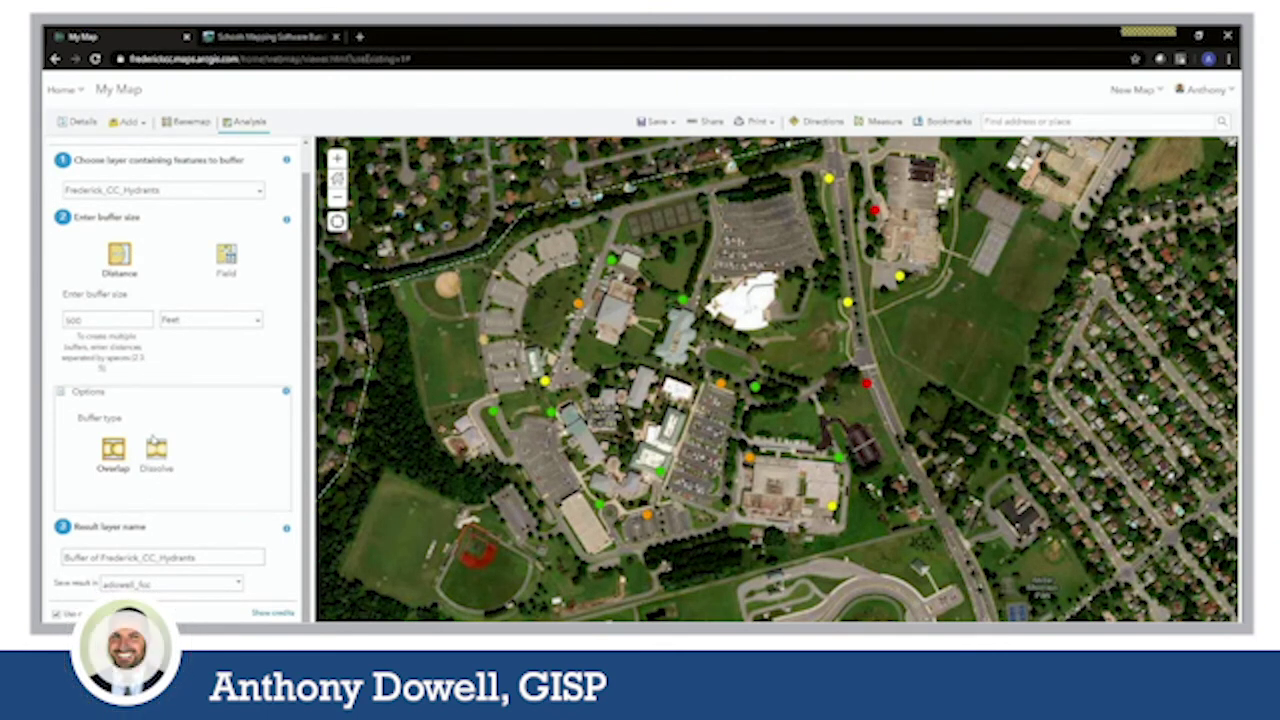
left_click(156, 462)
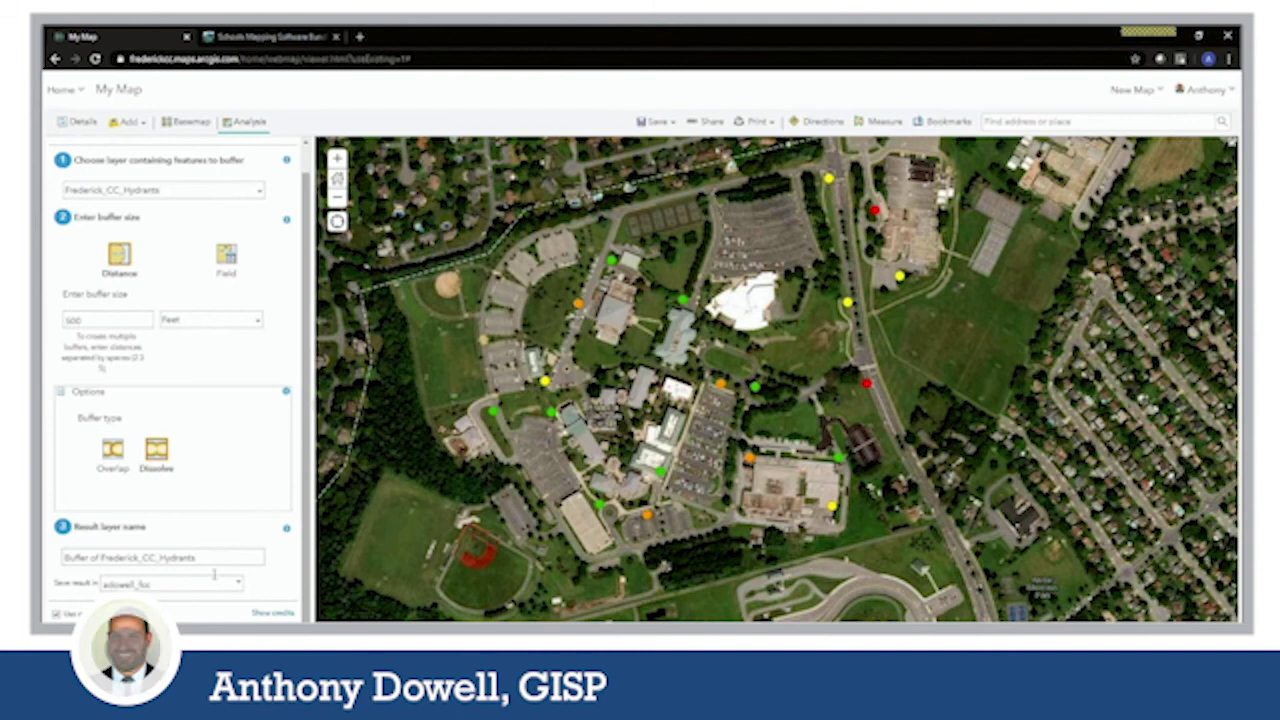
left_click(239, 586)
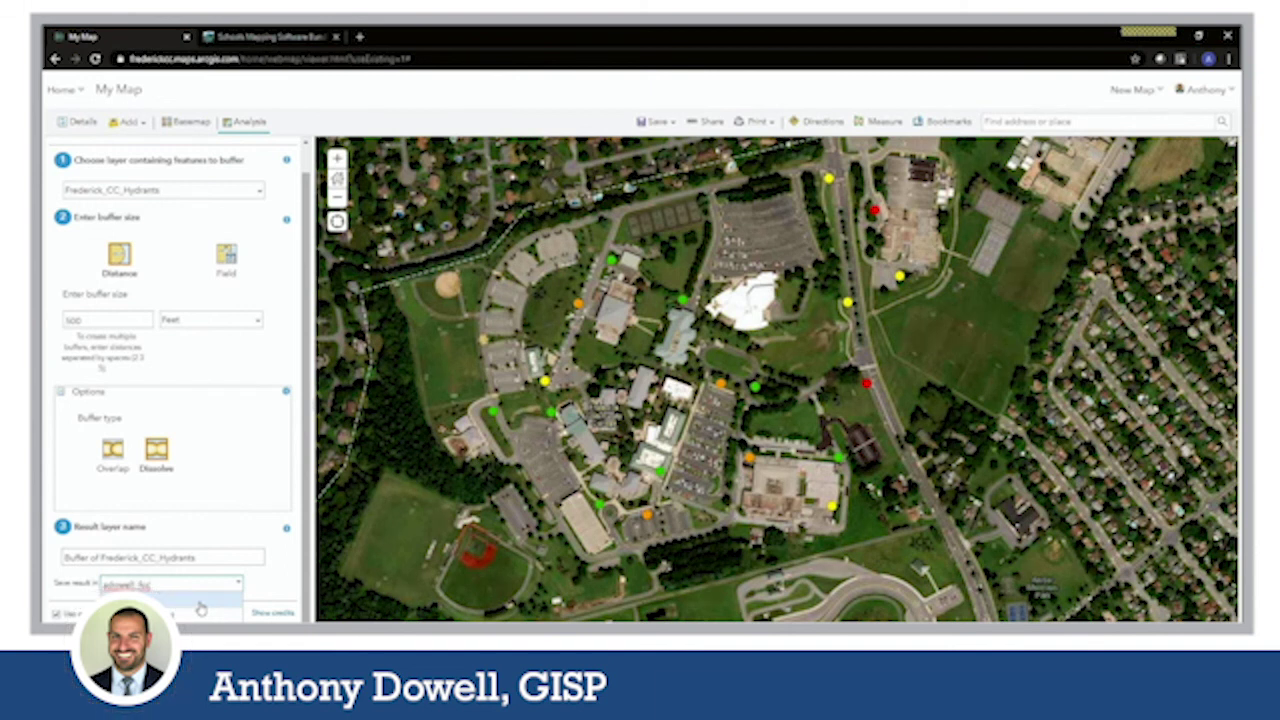
left_click(200, 608)
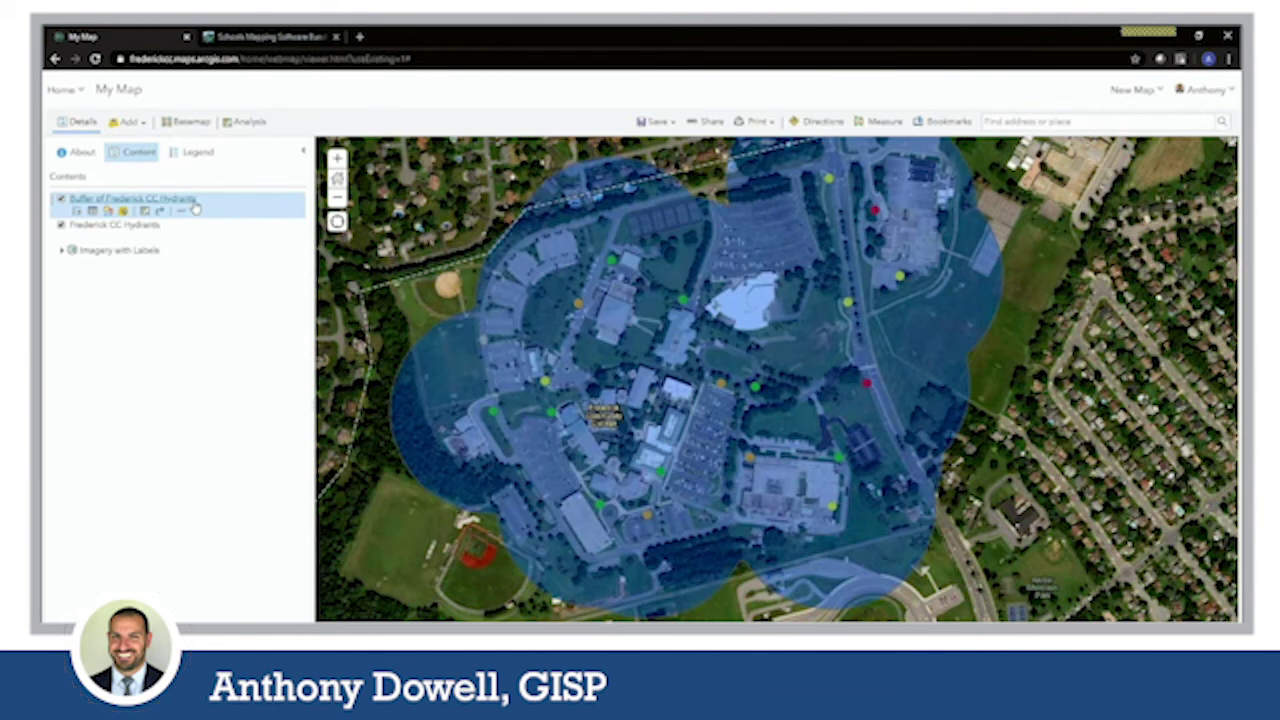
Examine the buffer's coverage around the campus hydrants and its entry in the map legend, and return to the layer contents.
left_click_drag(520, 231, 515, 252)
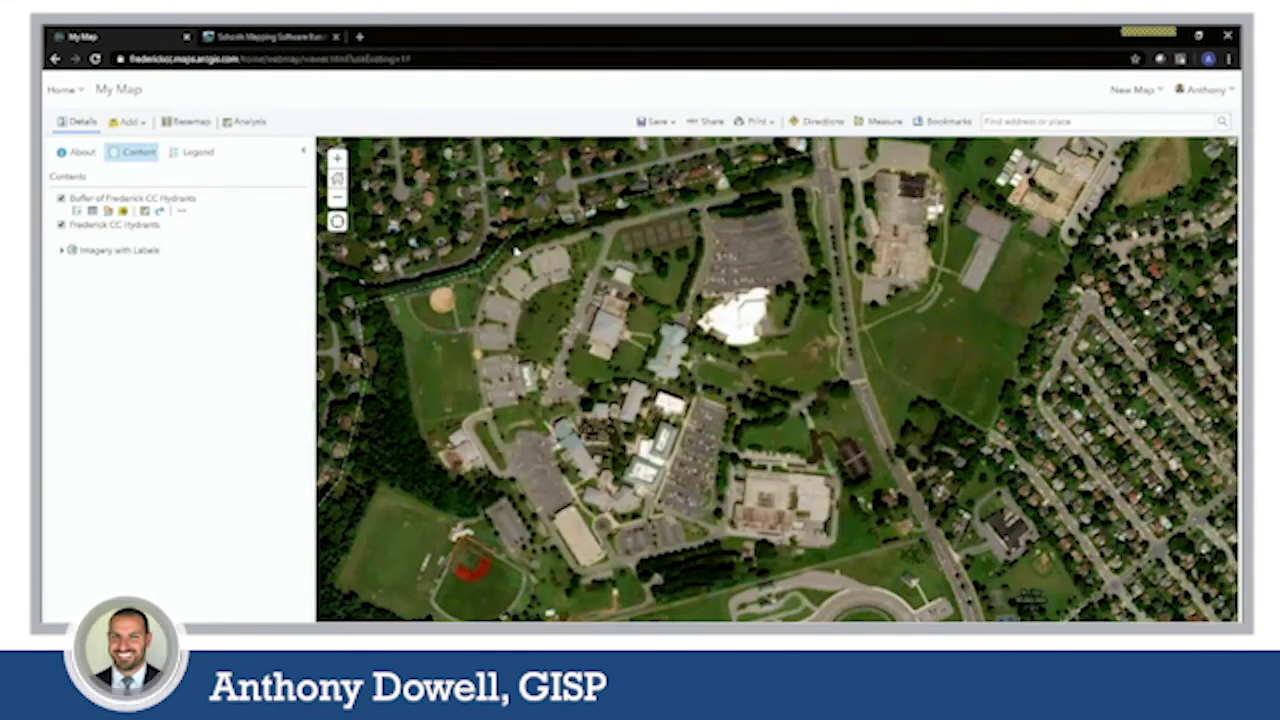
scroll(515, 252, "down", 1)
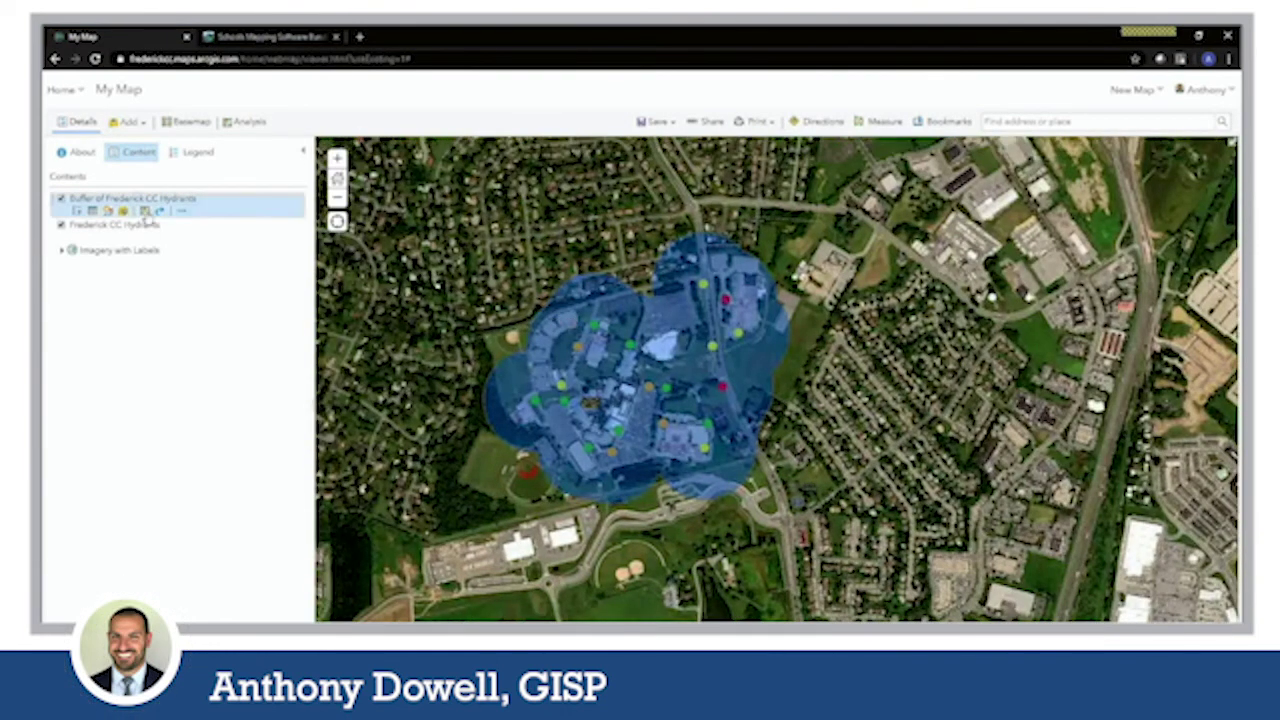
left_click(122, 199)
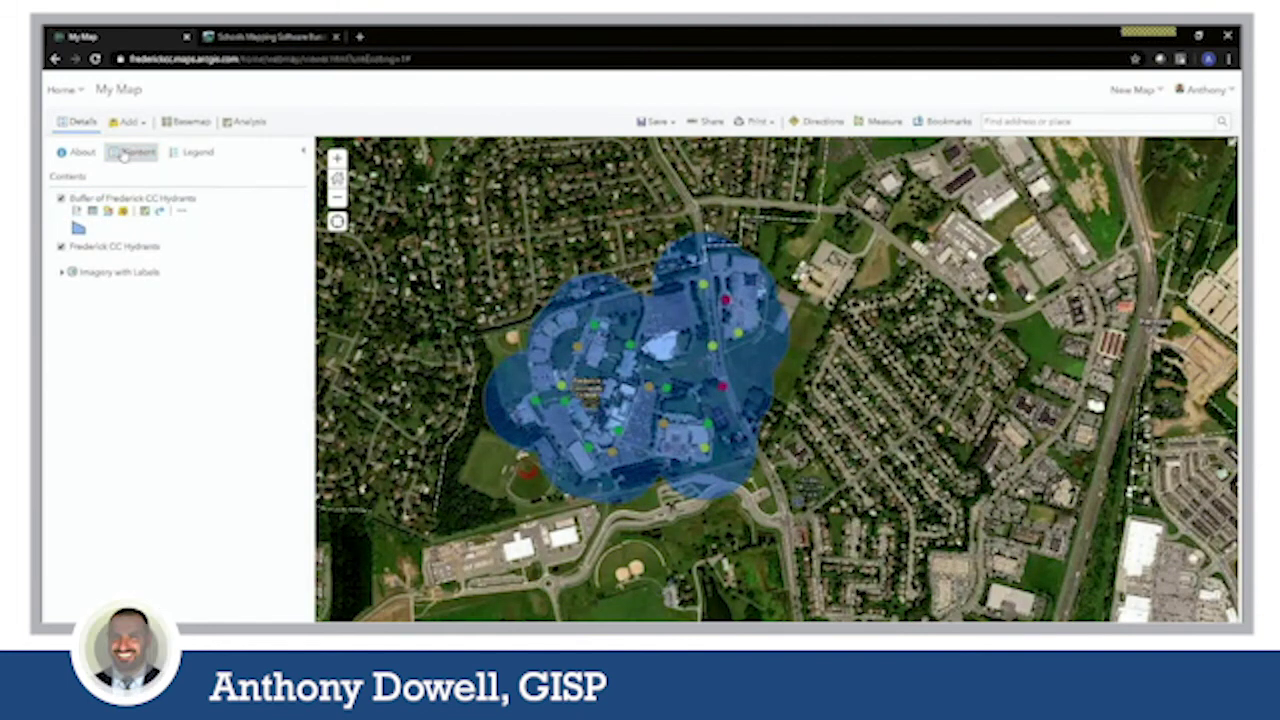
left_click(186, 152)
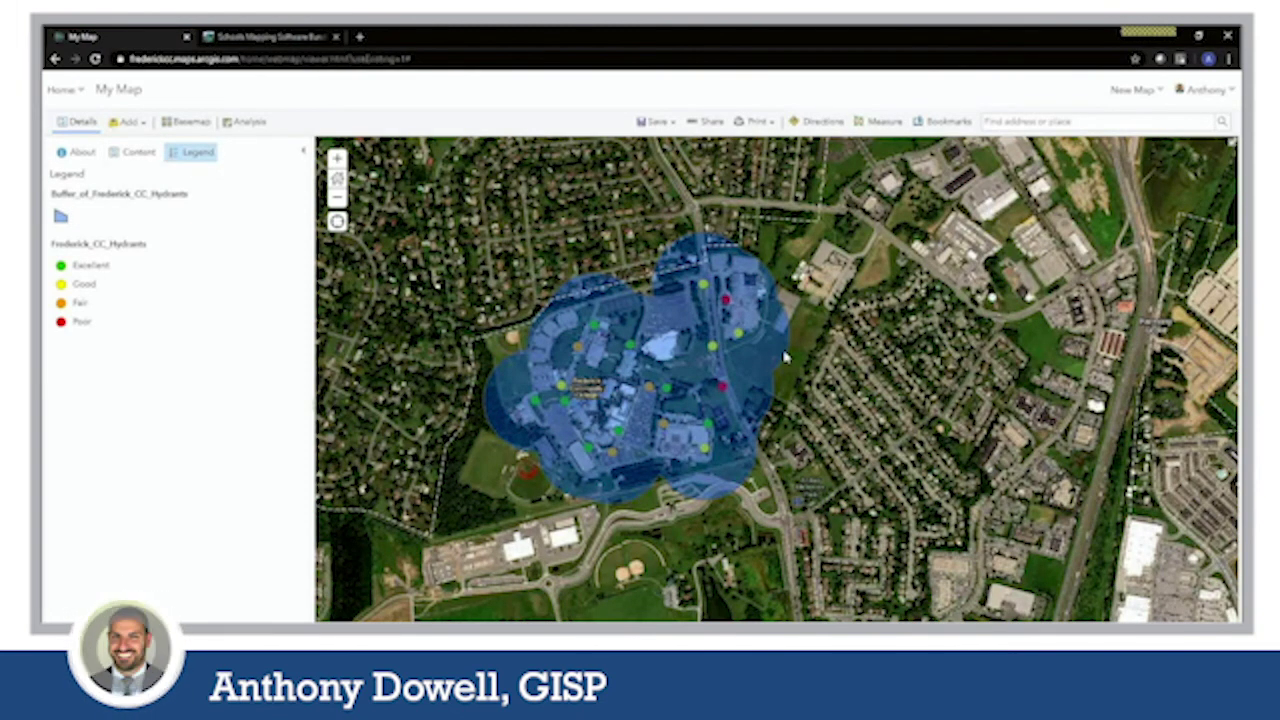
scroll(595, 365, "up", 2)
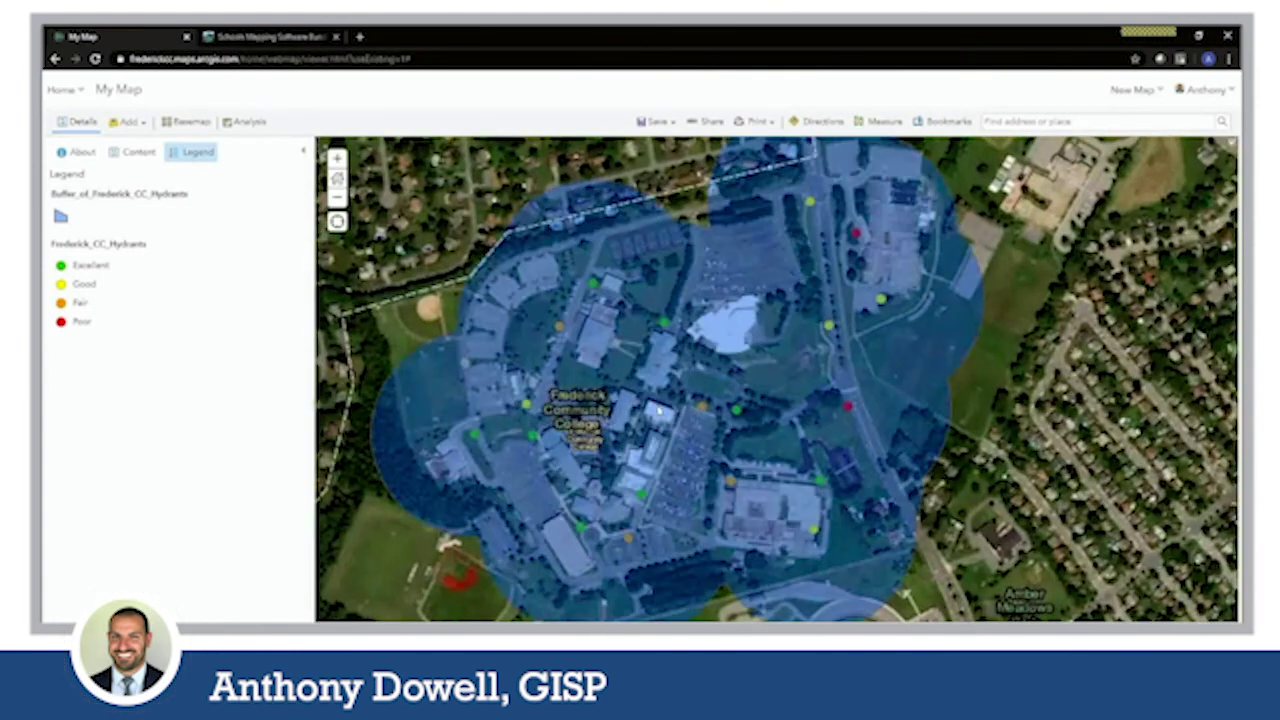
scroll(617, 403, "down", 2)
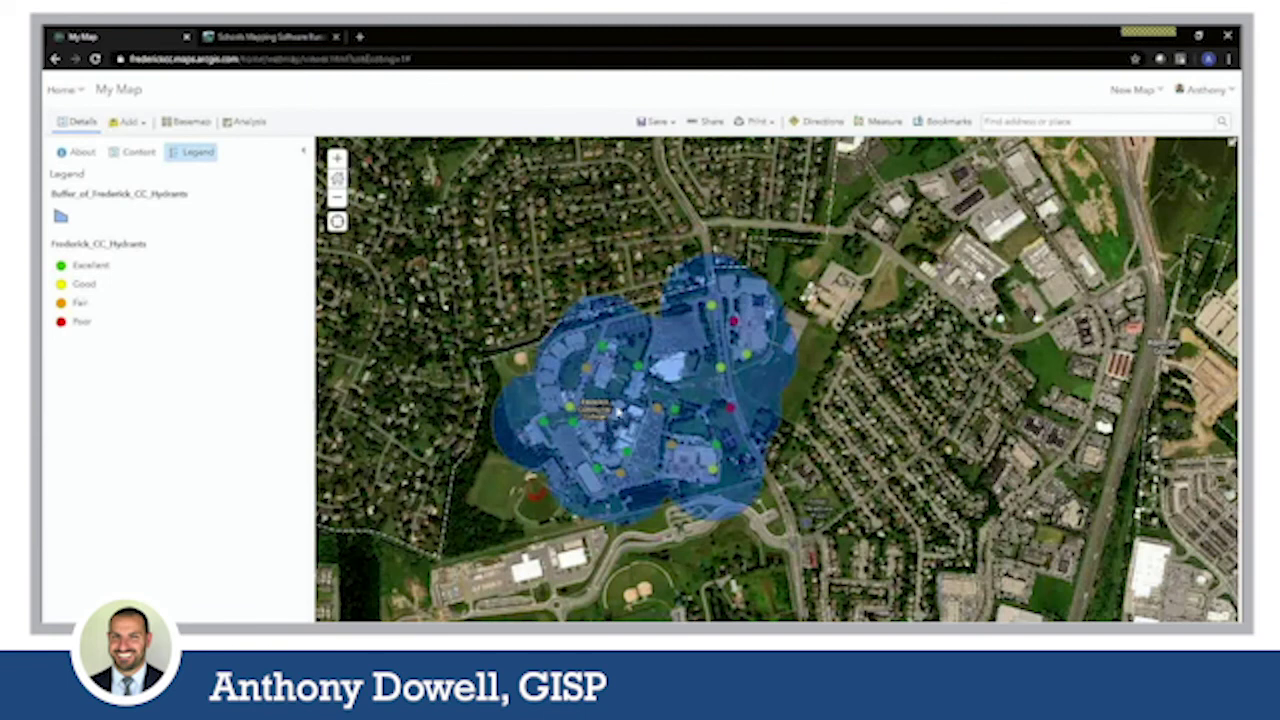
left_click(139, 152)
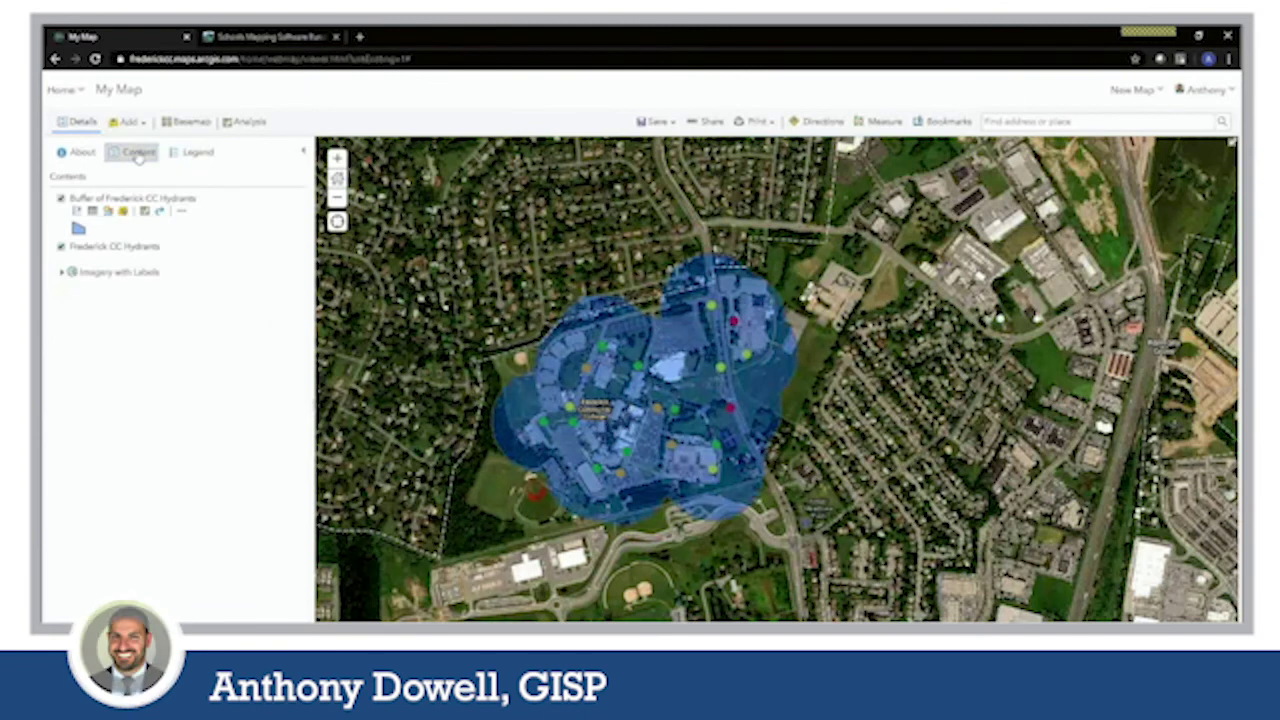
Change the style of the Buffer of Frederick CC Hydrants layer to a yellow fill with a thicker outline.
left_click(110, 212)
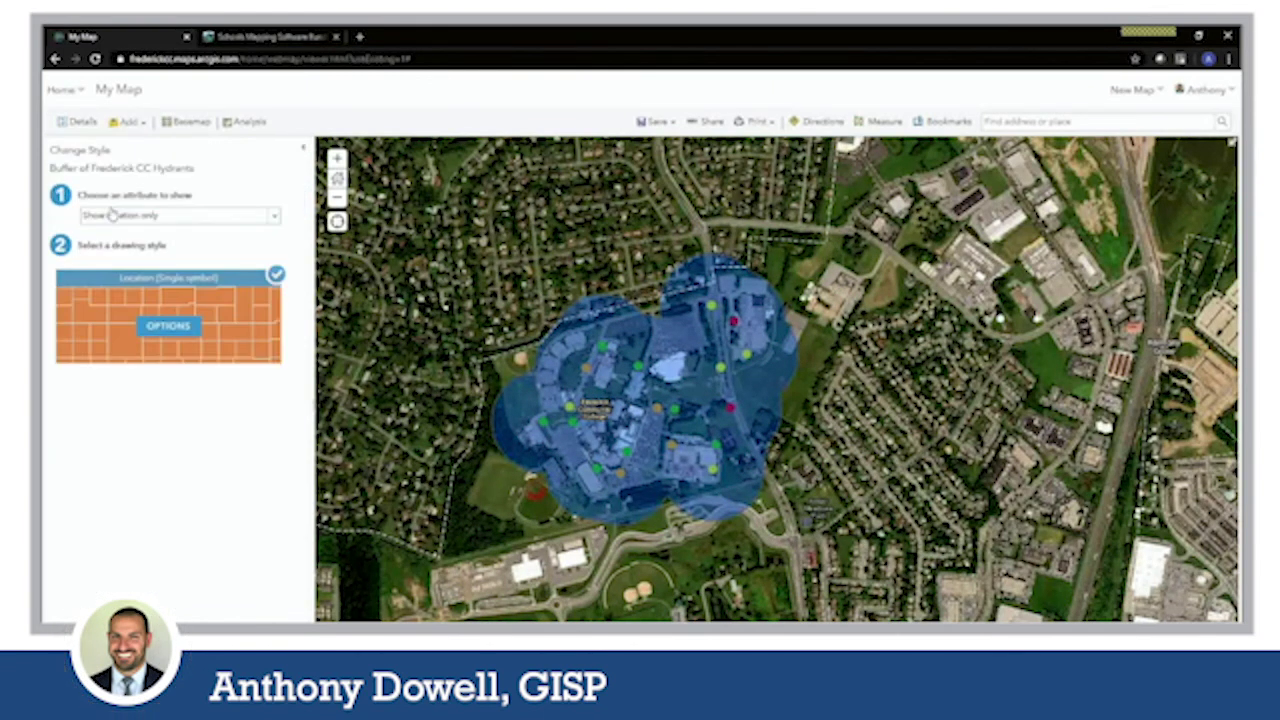
left_click(166, 327)
left_click(90, 224)
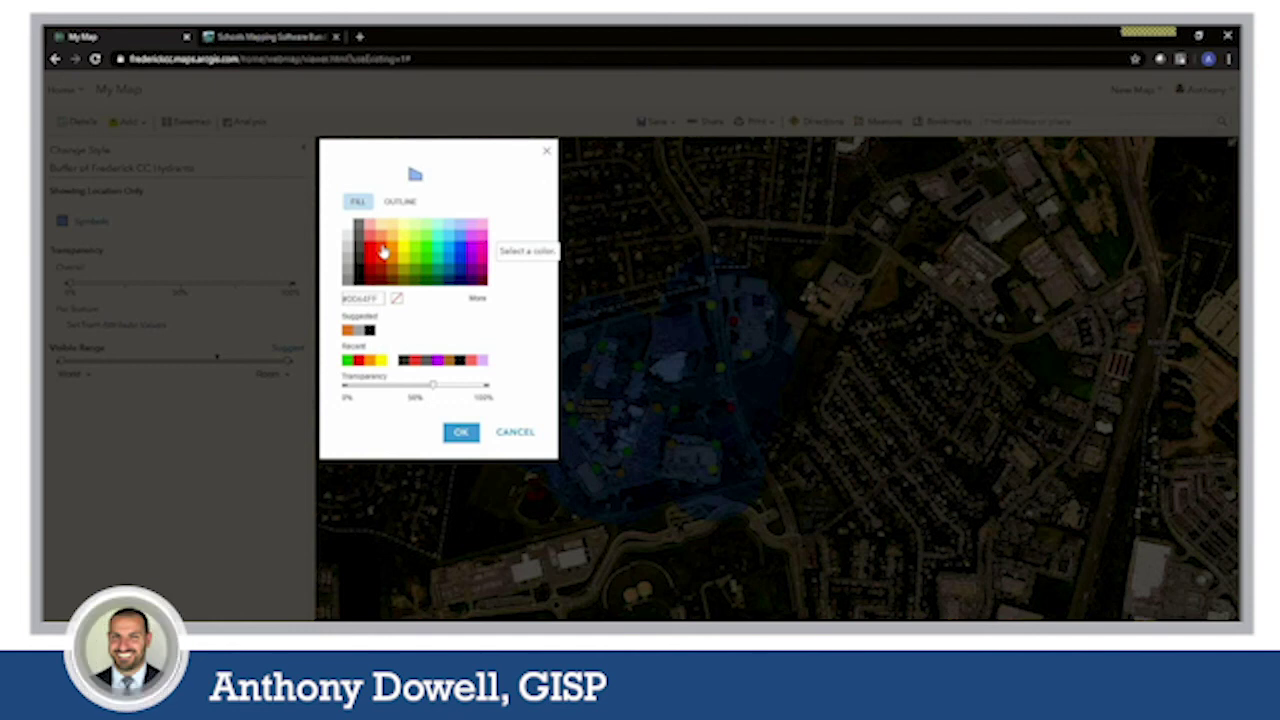
left_click(405, 251)
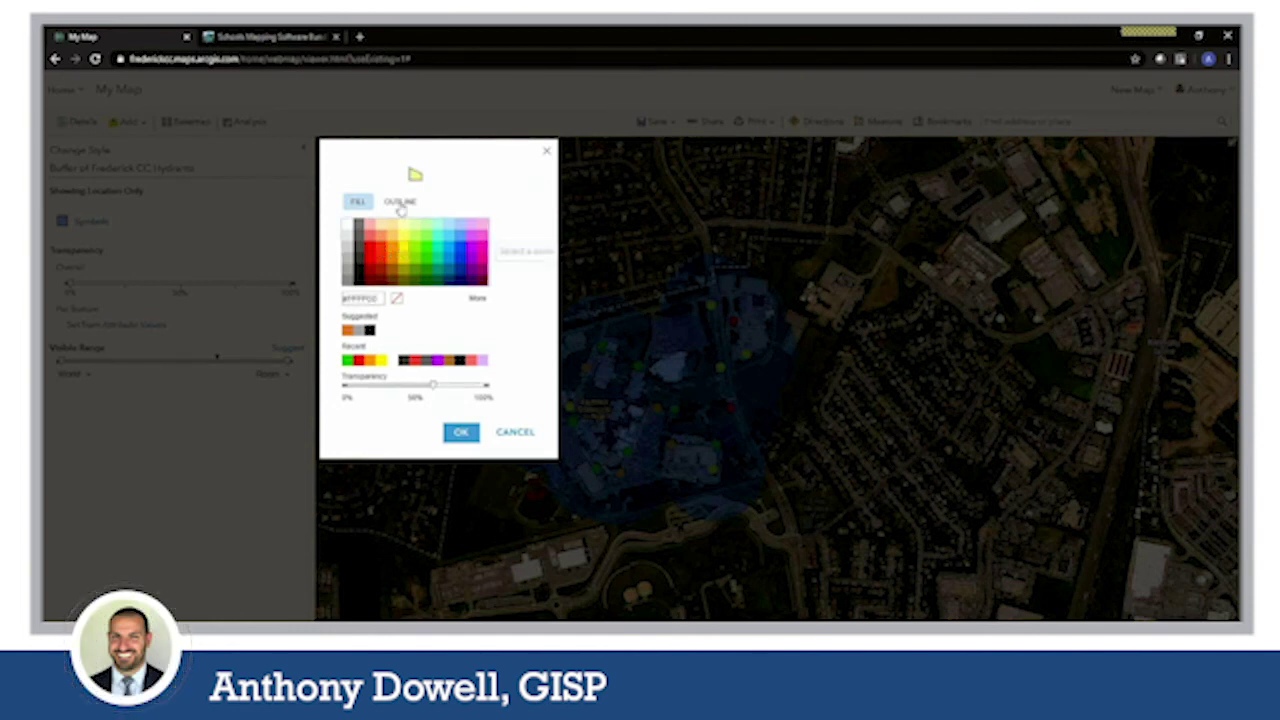
left_click(400, 201)
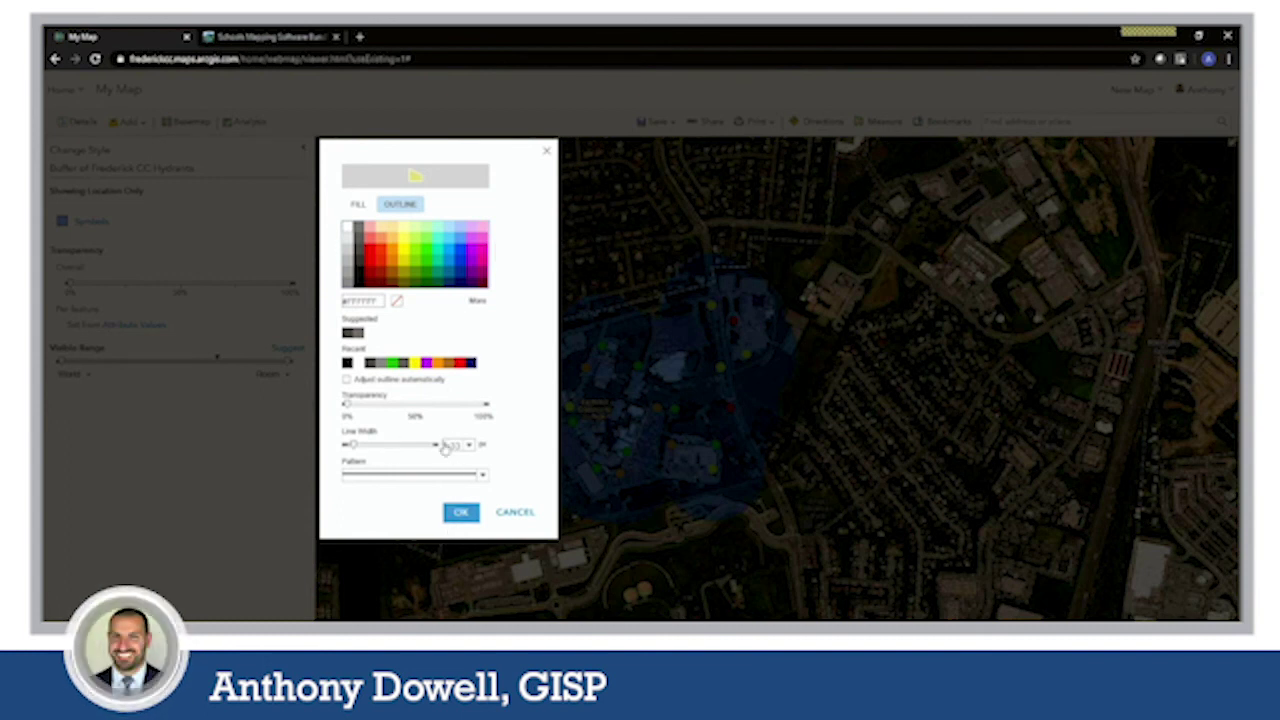
left_click(466, 445)
left_click(451, 523)
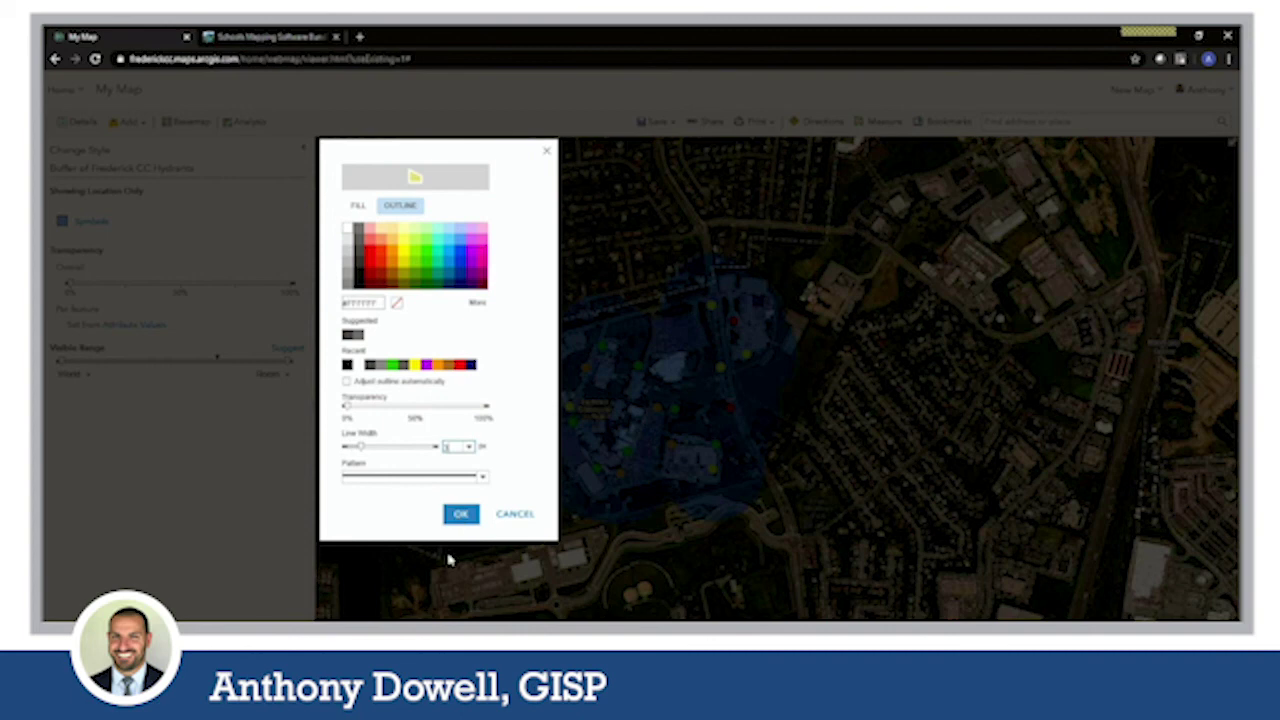
left_click(460, 513)
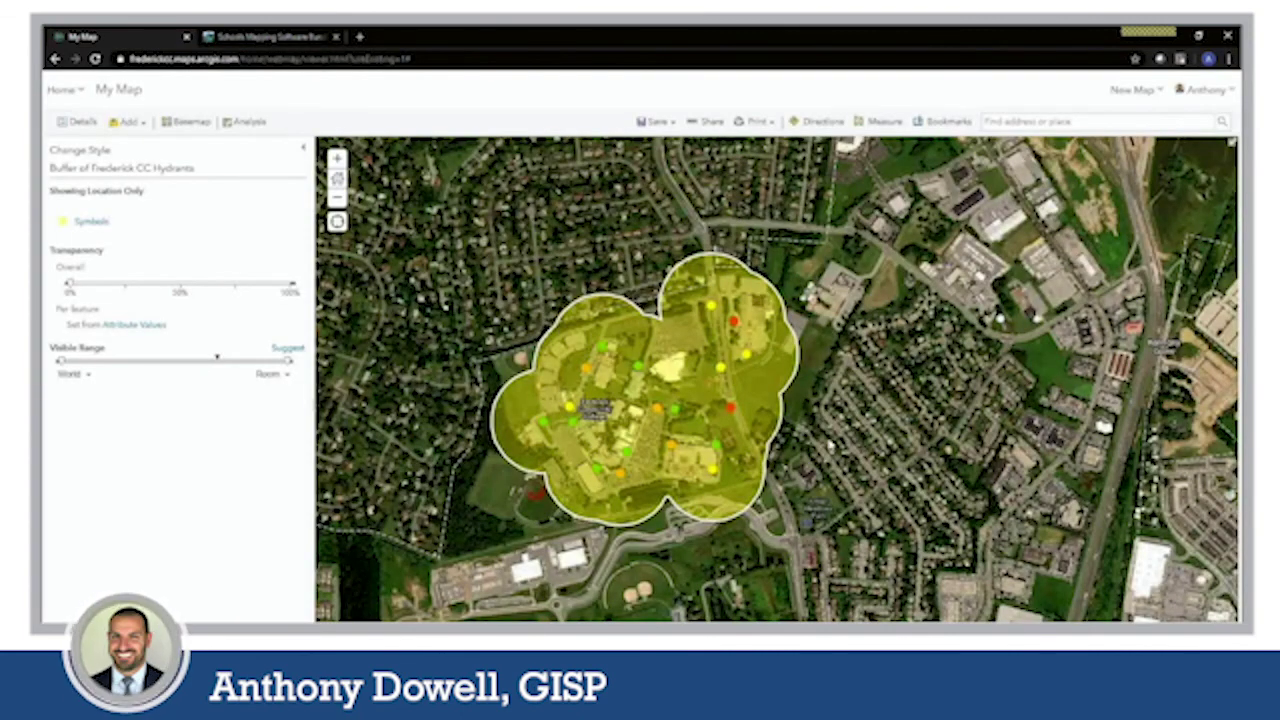
scroll(512, 380, "up", 2)
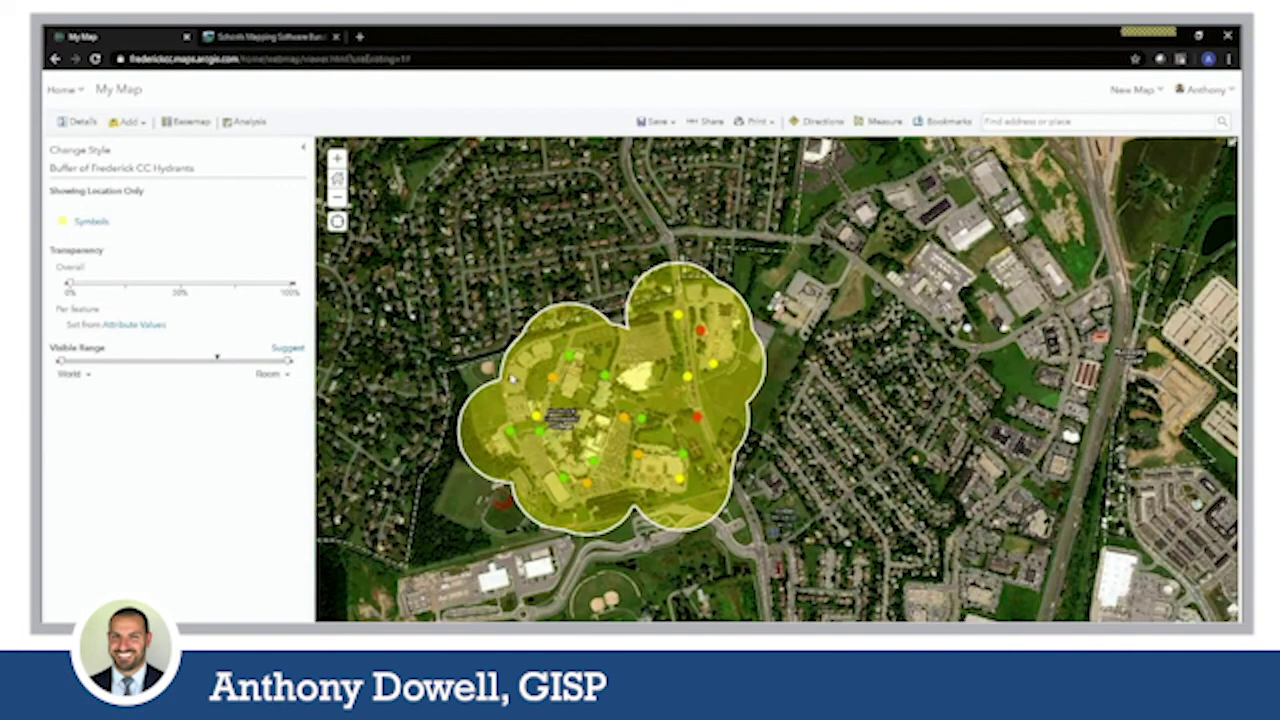
Move the Frederick CC Hydrants layer above the Buffer of Frederick CC Hydrants layer in the map contents.
scroll(487, 371, "down", 2)
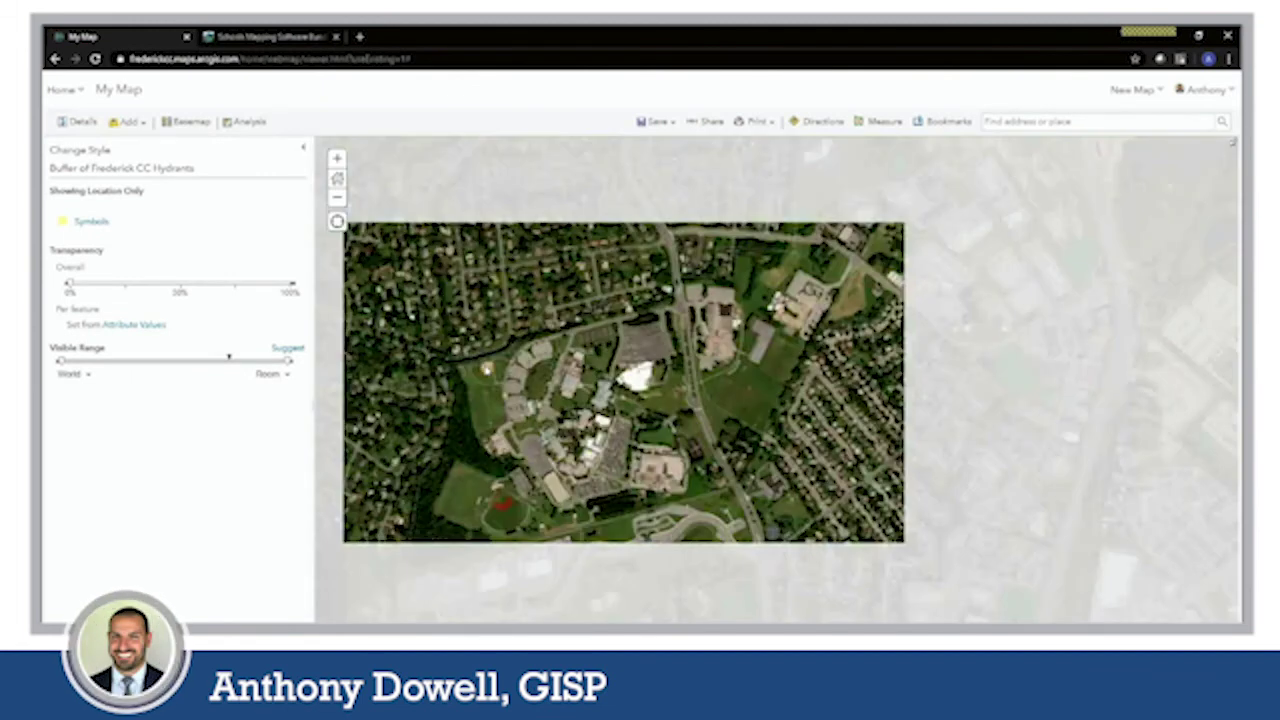
left_click_drag(796, 378, 857, 380)
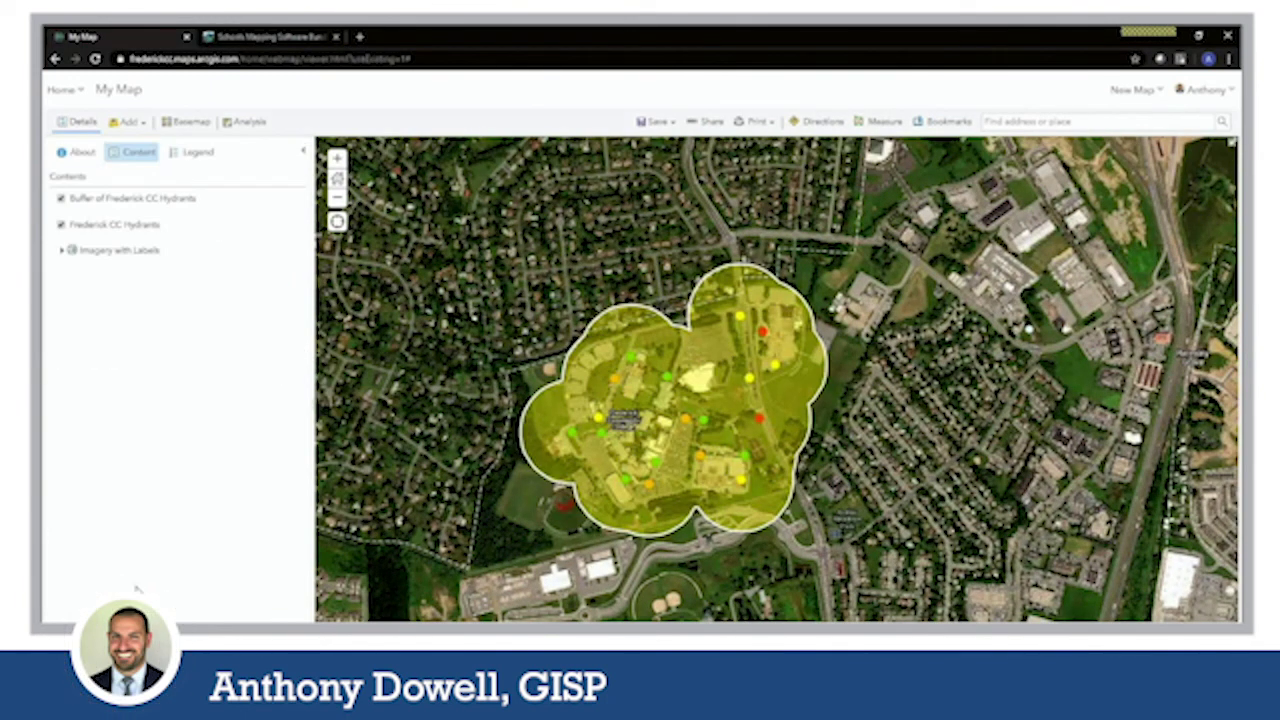
mouse_move(91, 236)
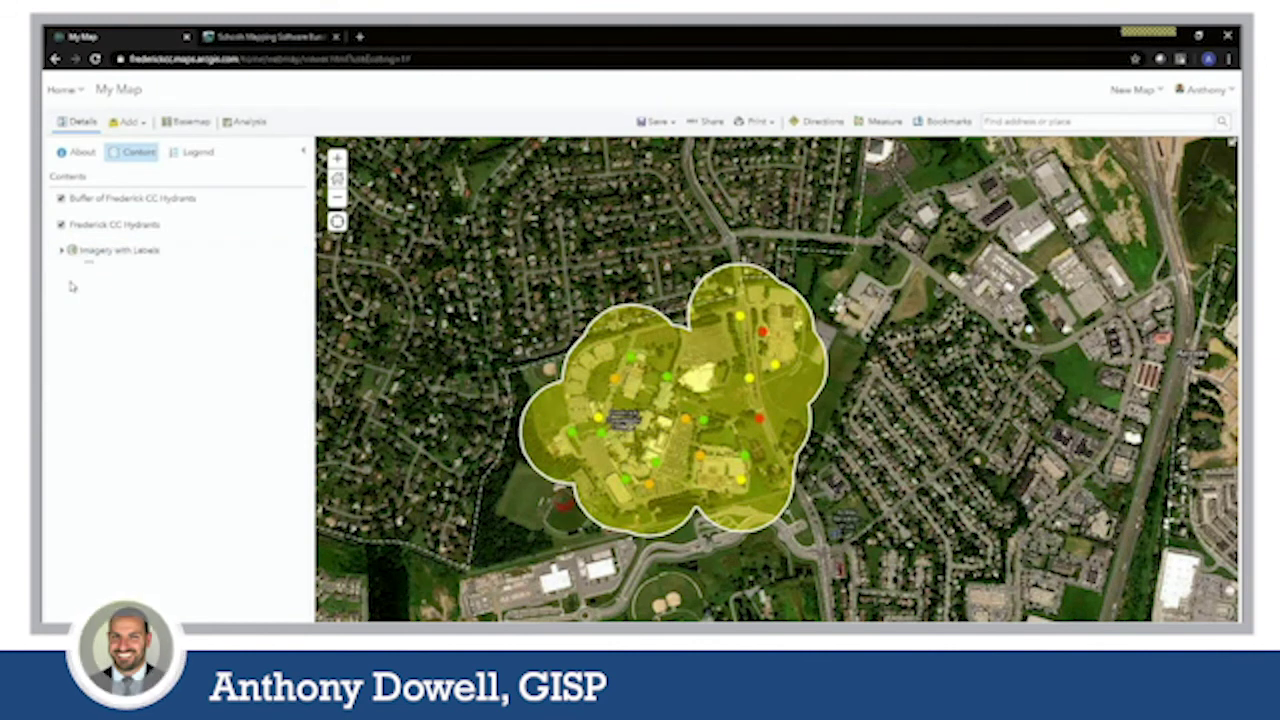
mouse_move(53, 232)
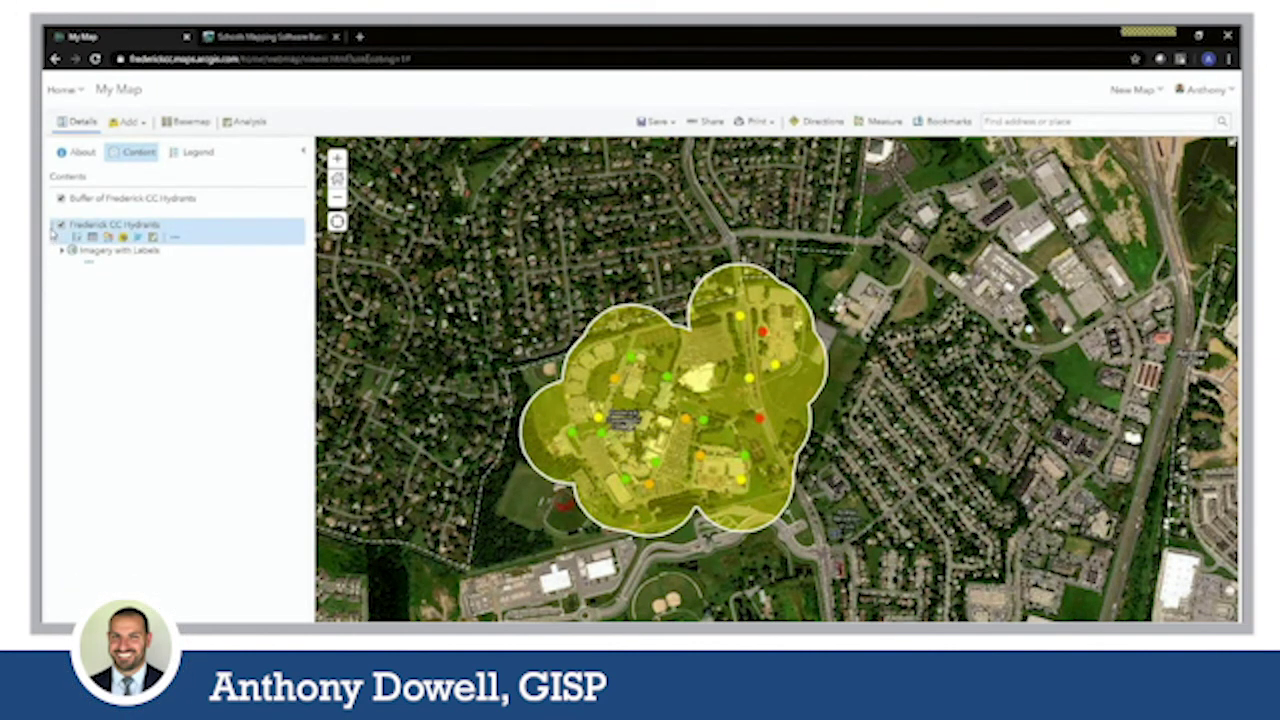
left_click_drag(52, 226, 54, 198)
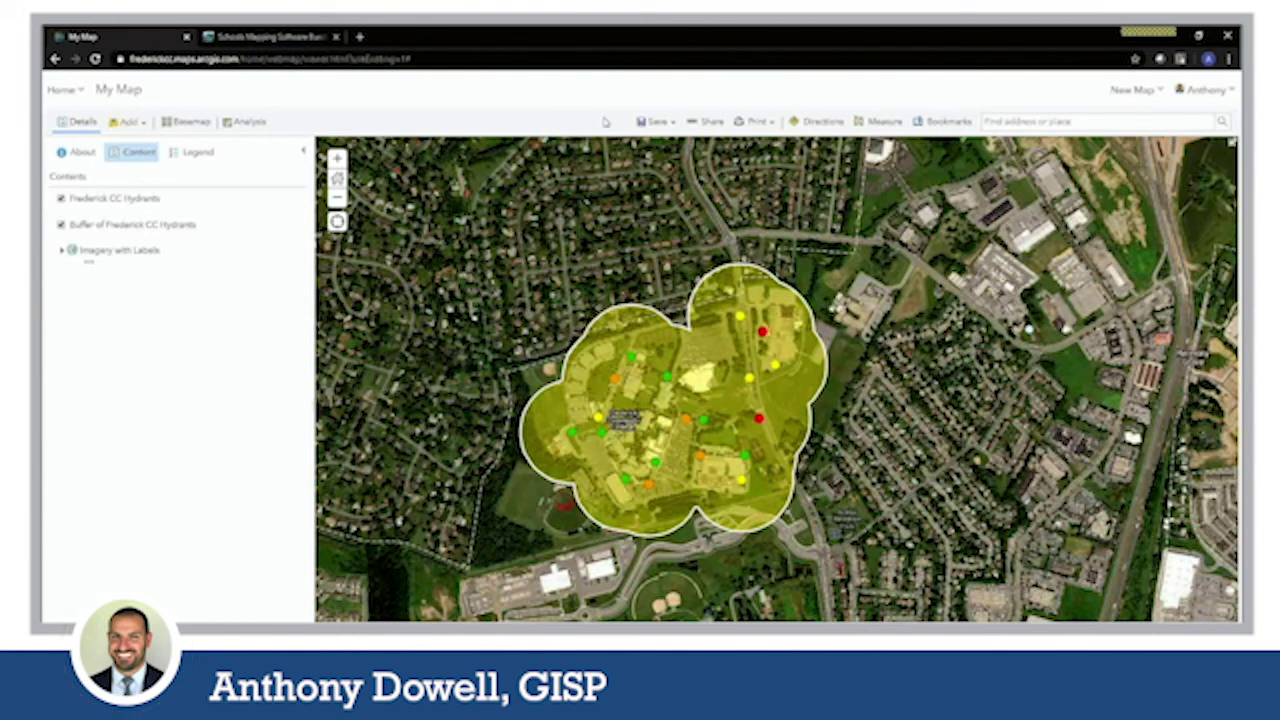
Start saving the map with the title FCC Hydrant Locations and the tags FCC and Hydrants.
left_click(654, 122)
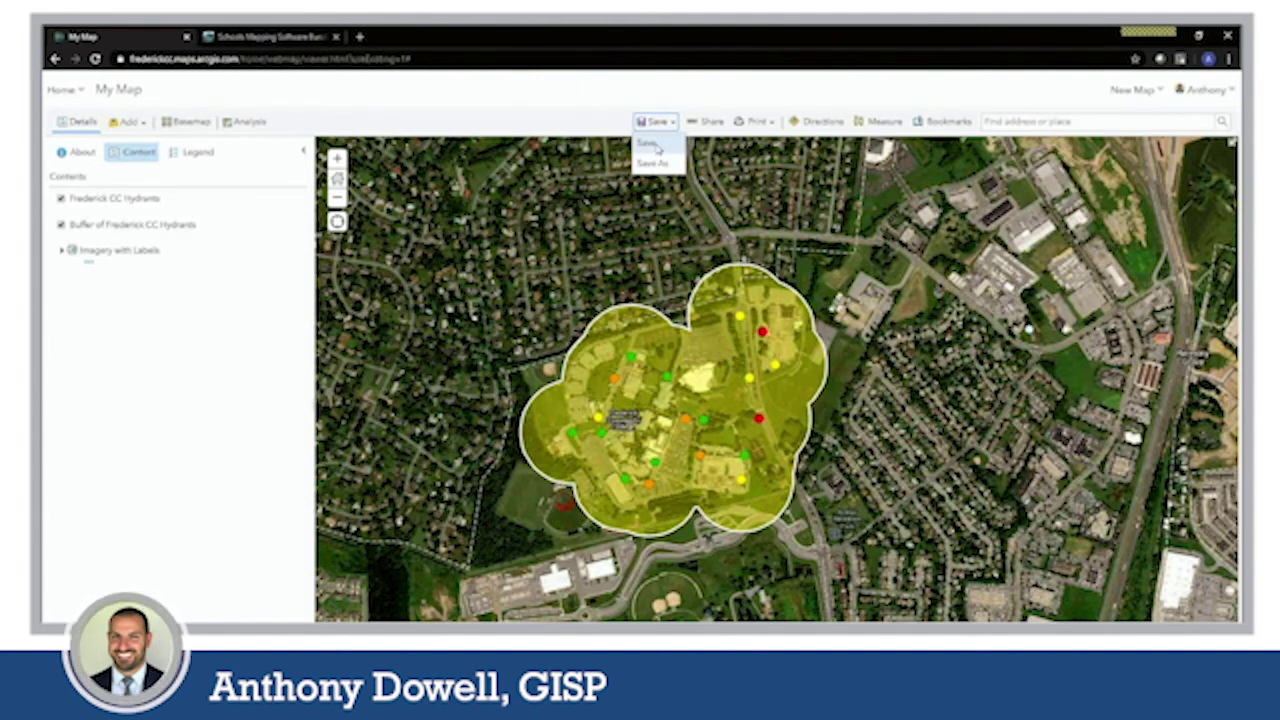
left_click(654, 145)
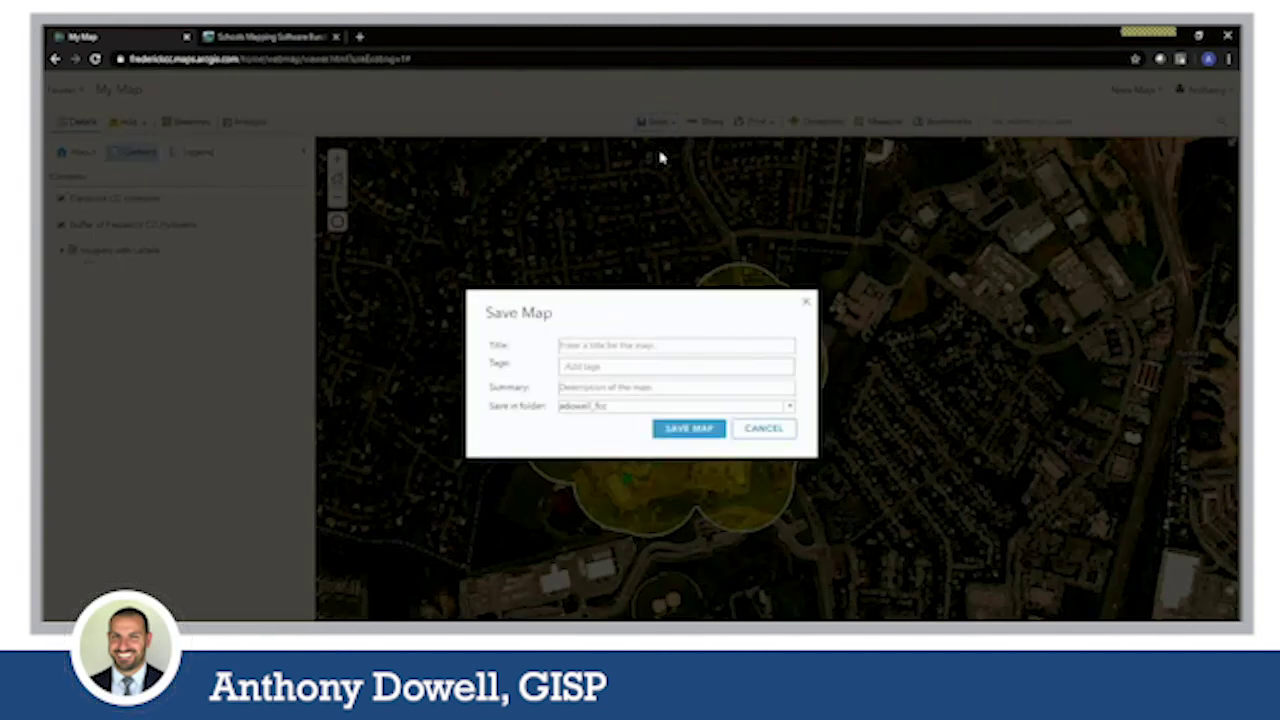
left_click(672, 347)
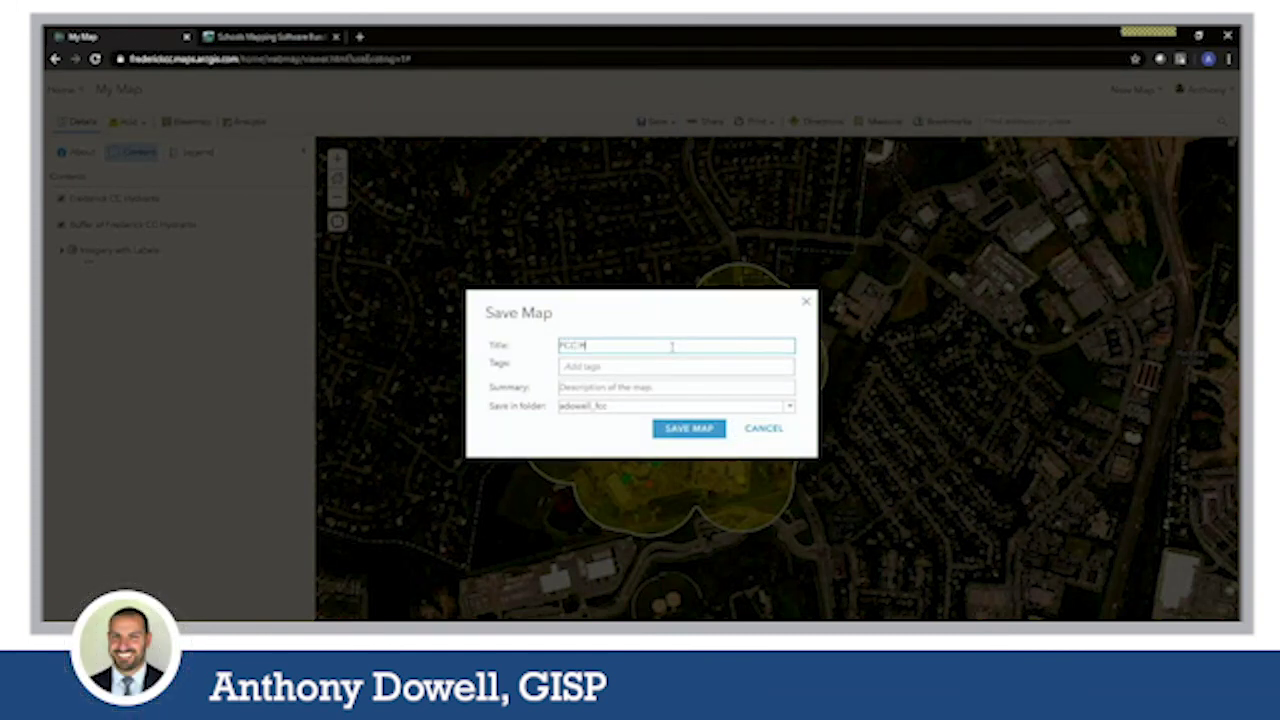
type("FCC Hydrant Locations")
key("Tab")
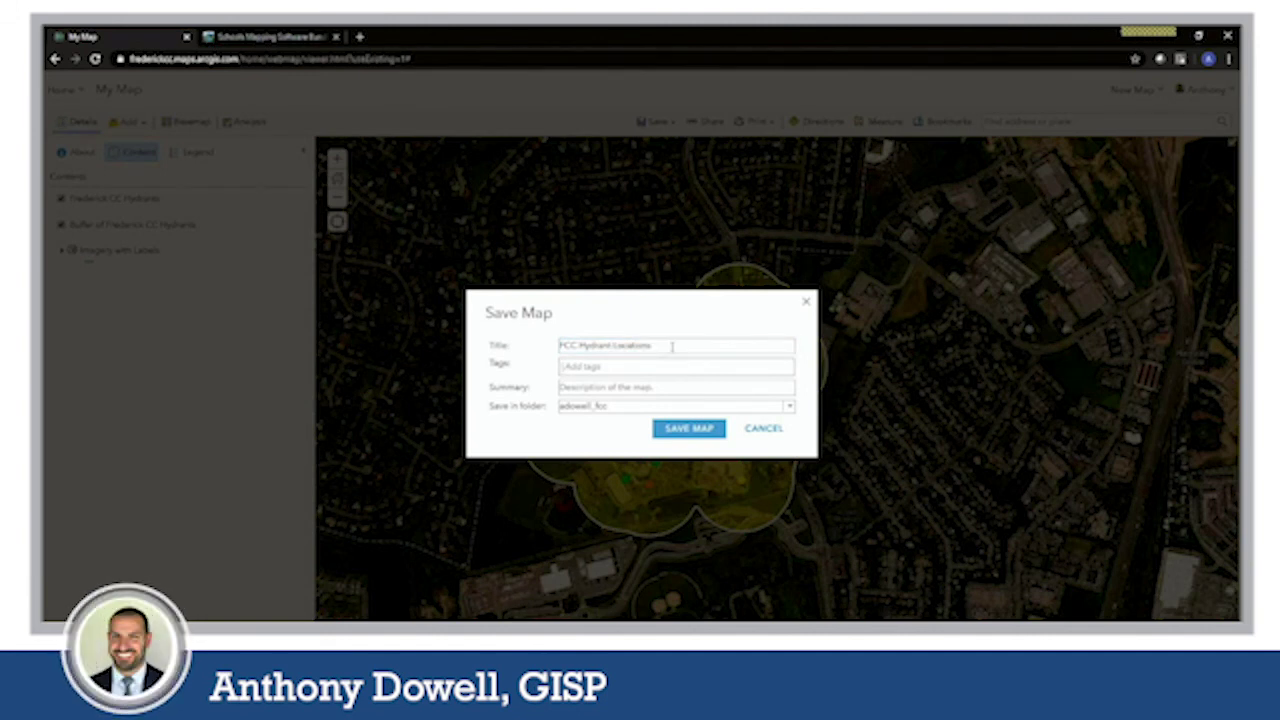
type("FCC")
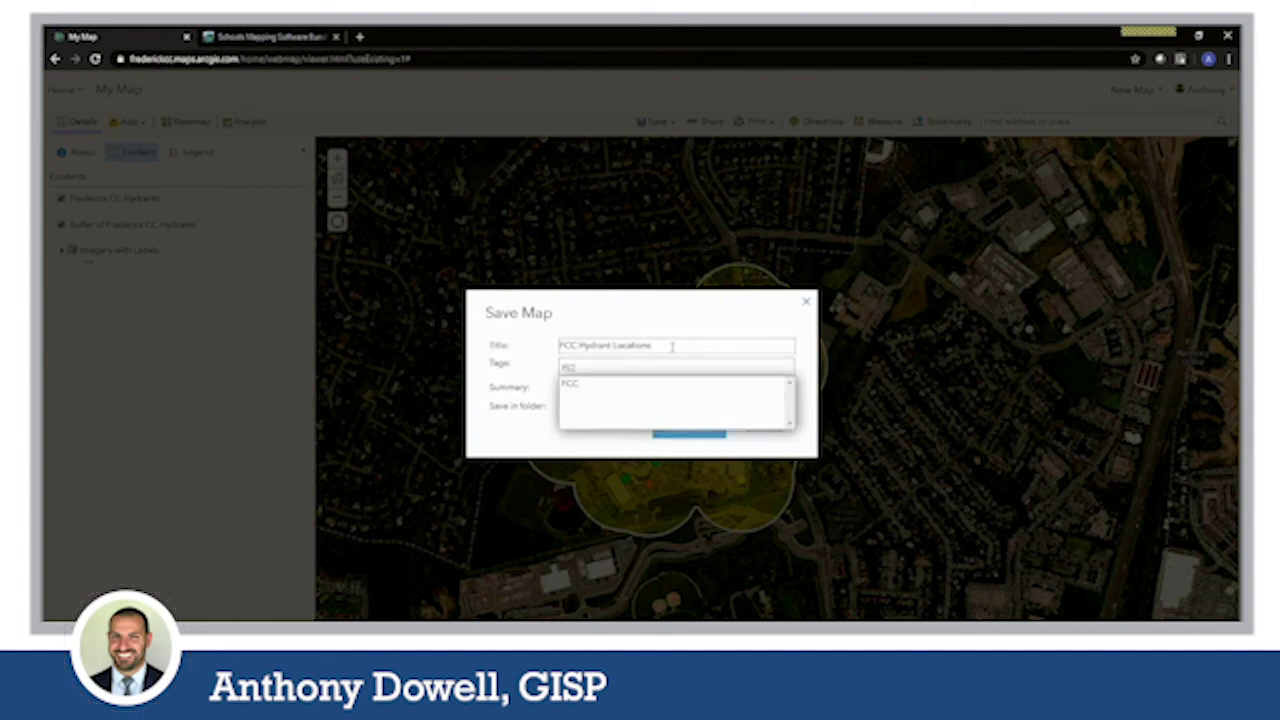
type(", Hydrant")
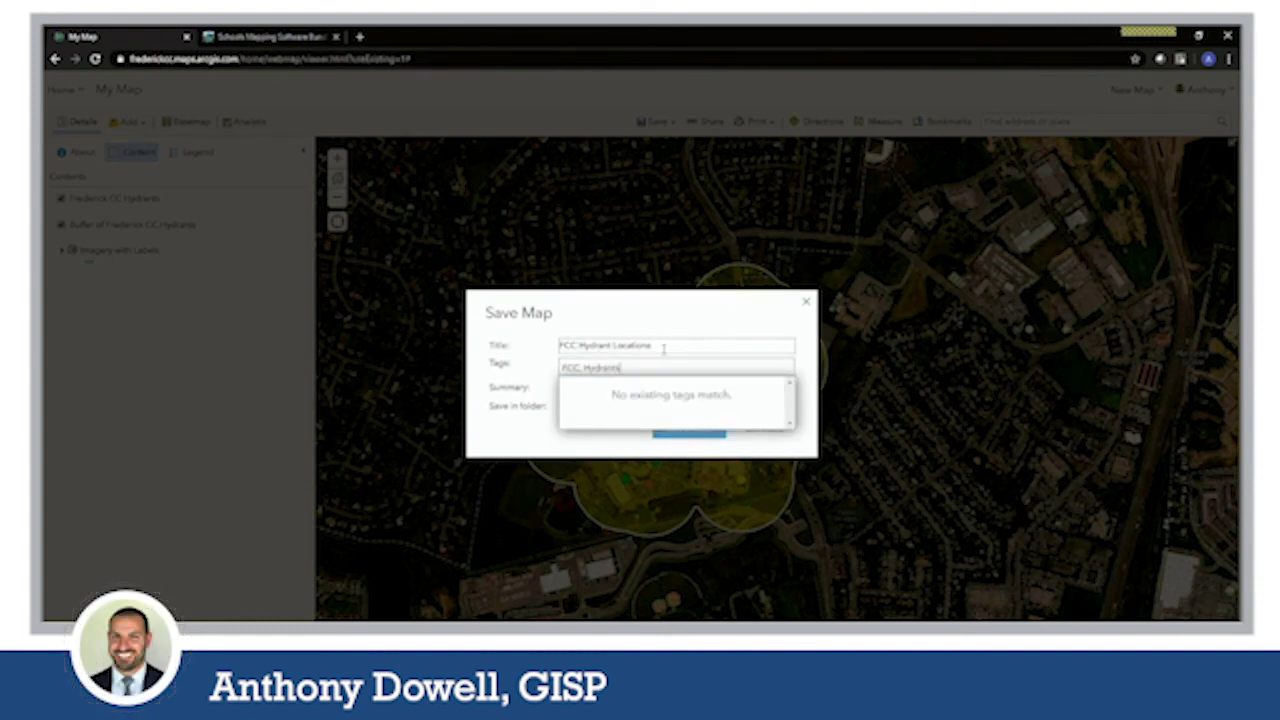
key("Return")
Enter the summary "FCC hydrant location assessment", keep the default folder, and save the map.
left_click(594, 392)
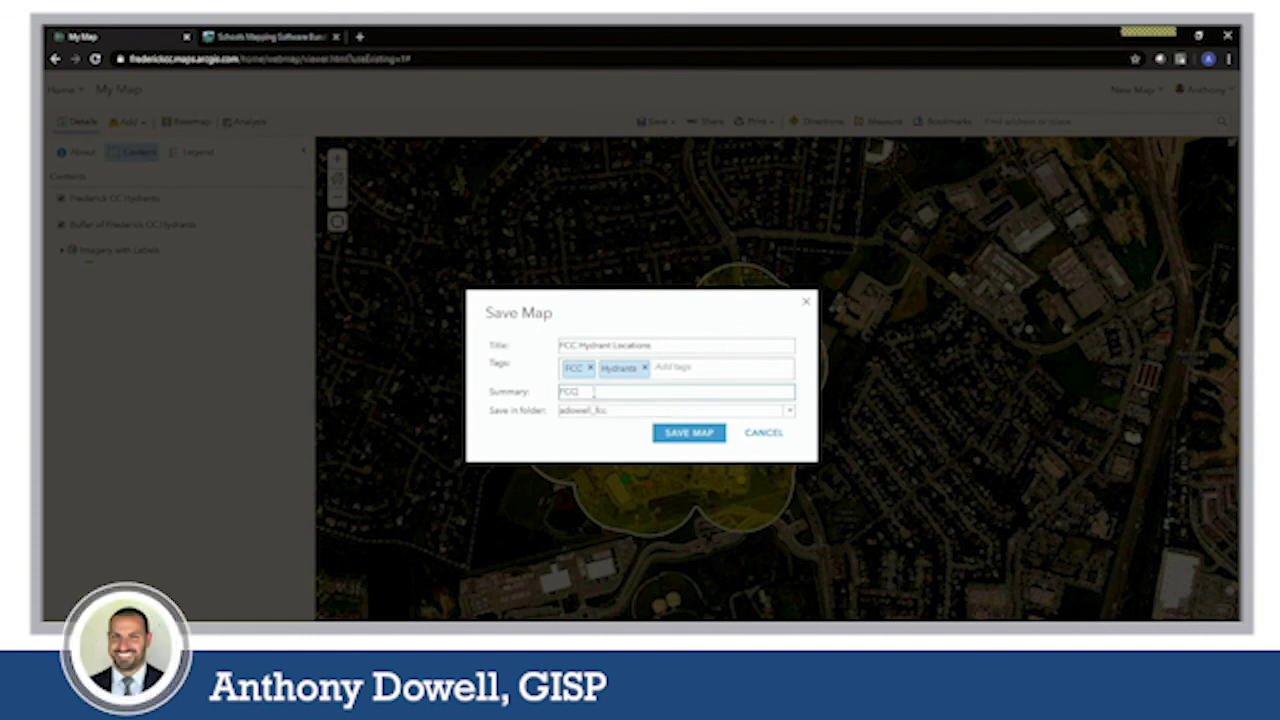
type("FCC hydrant locat")
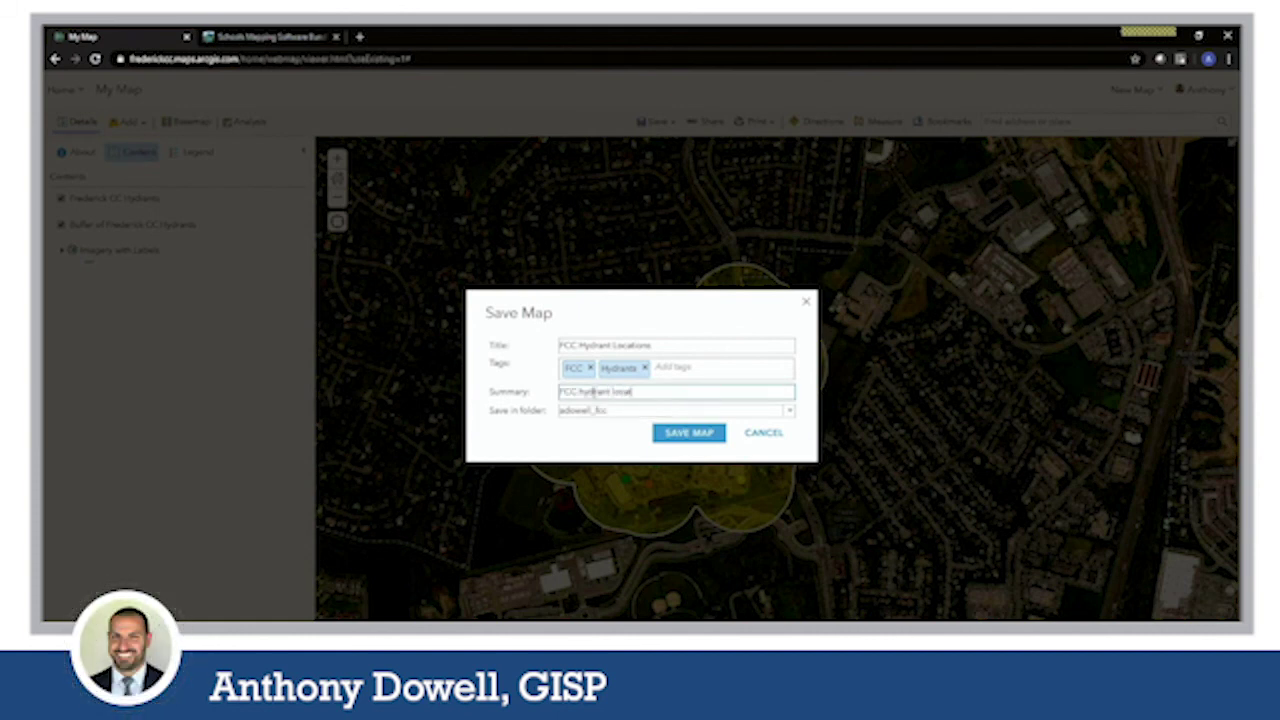
type("ion assessment")
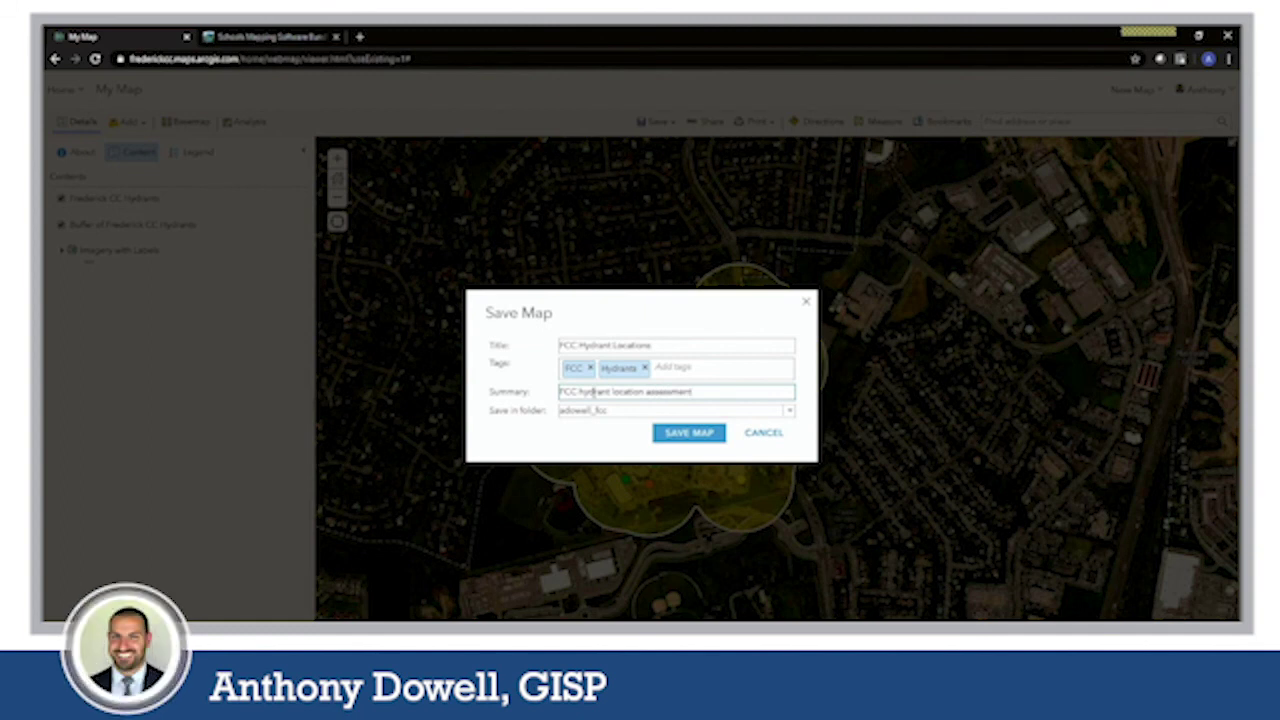
left_click(571, 458)
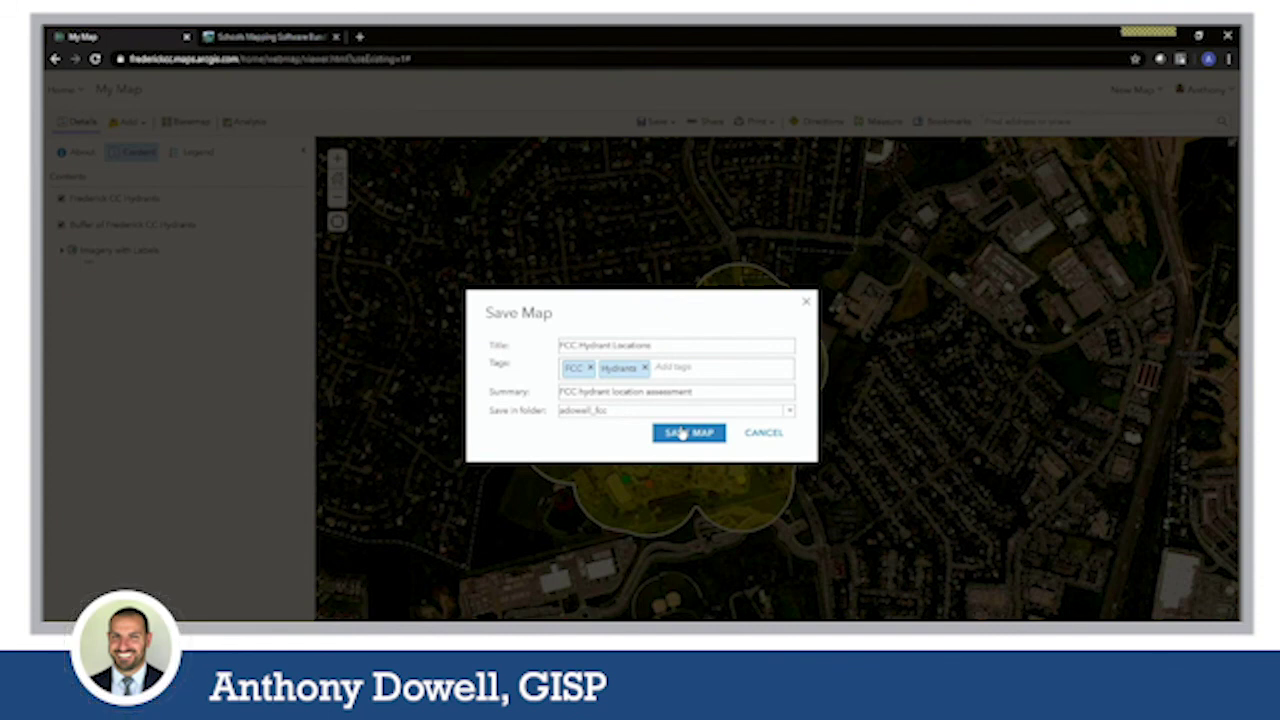
left_click(789, 413)
left_click(790, 414)
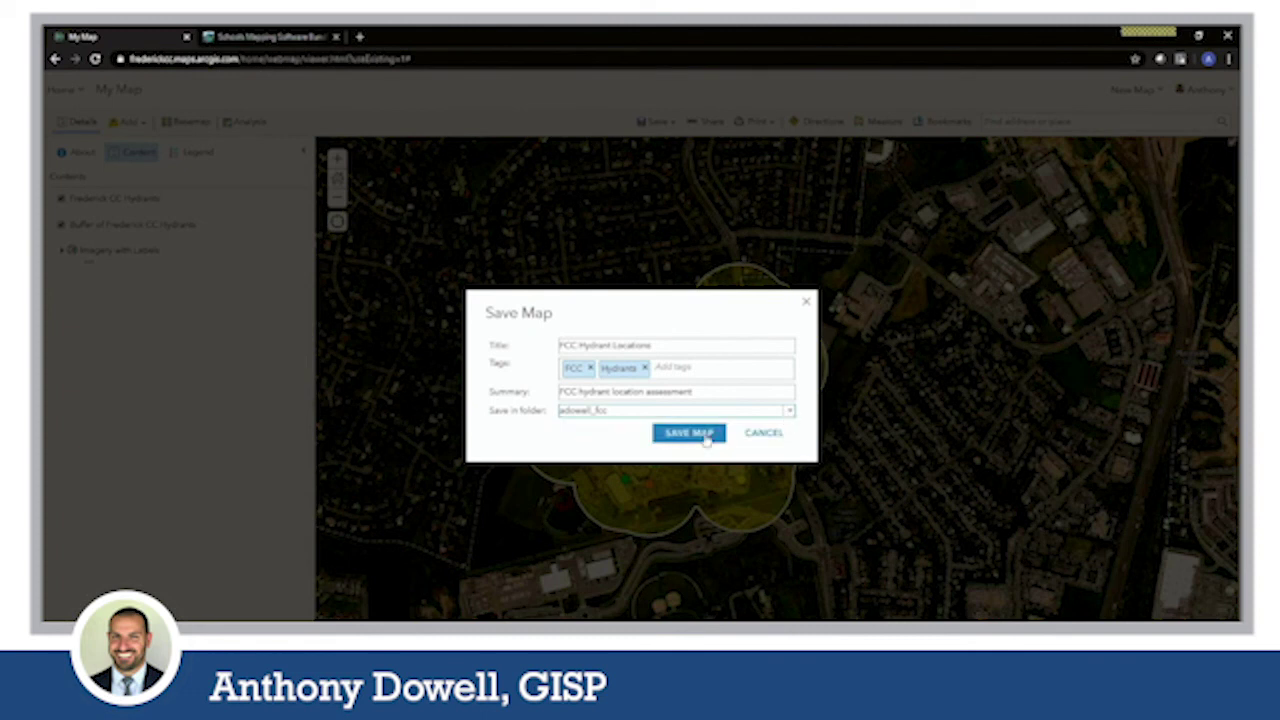
left_click(706, 440)
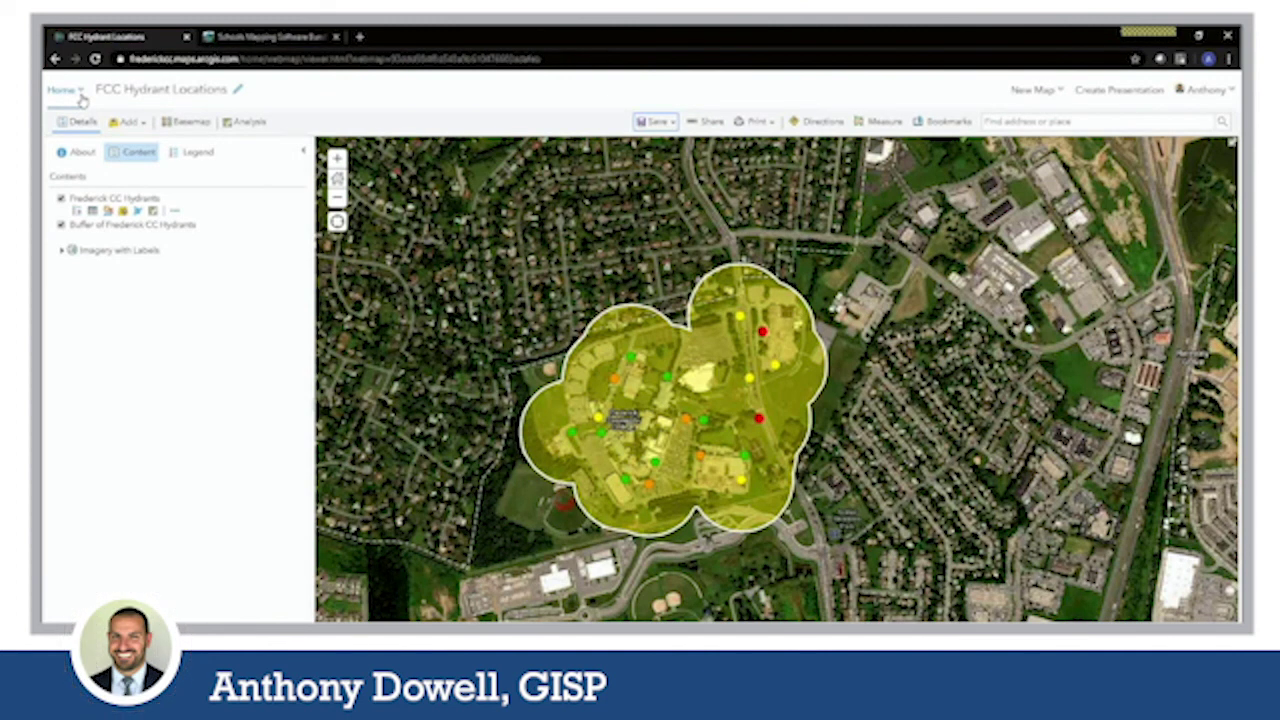
Review the saved map's sharing choices and short link, and the available print layouts, without changing anything.
left_click(706, 124)
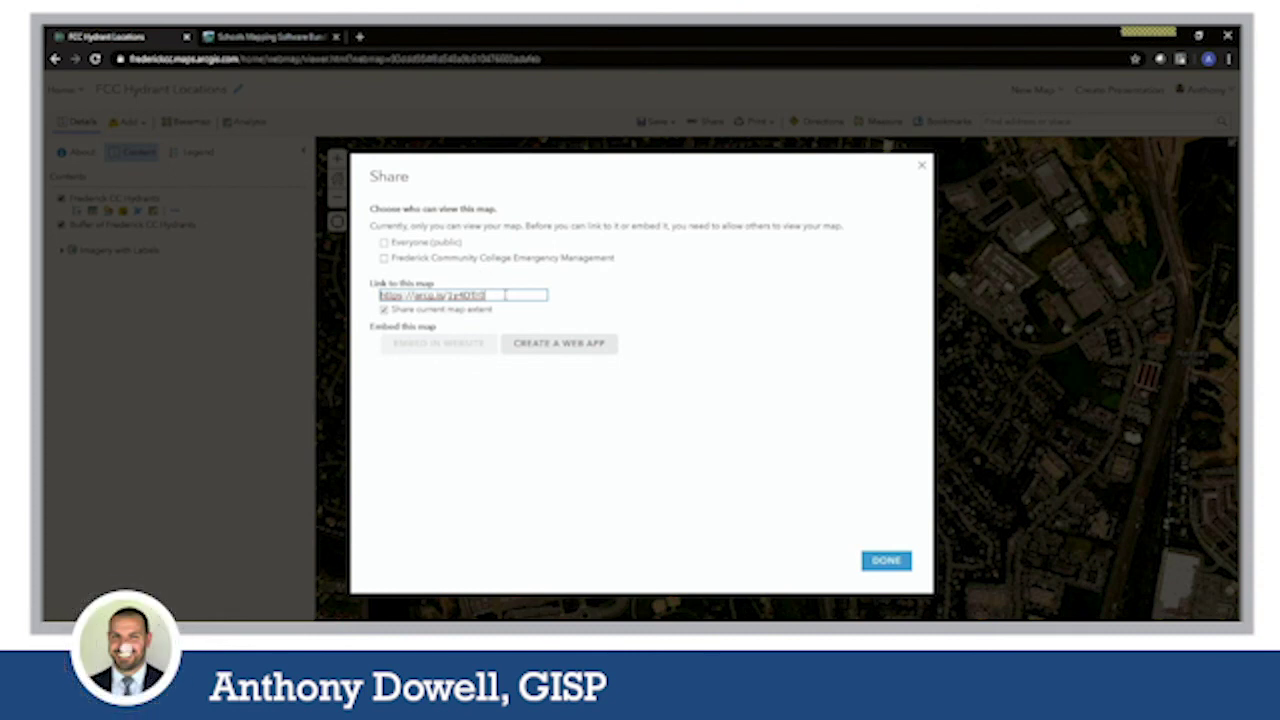
left_click_drag(505, 295, 347, 296)
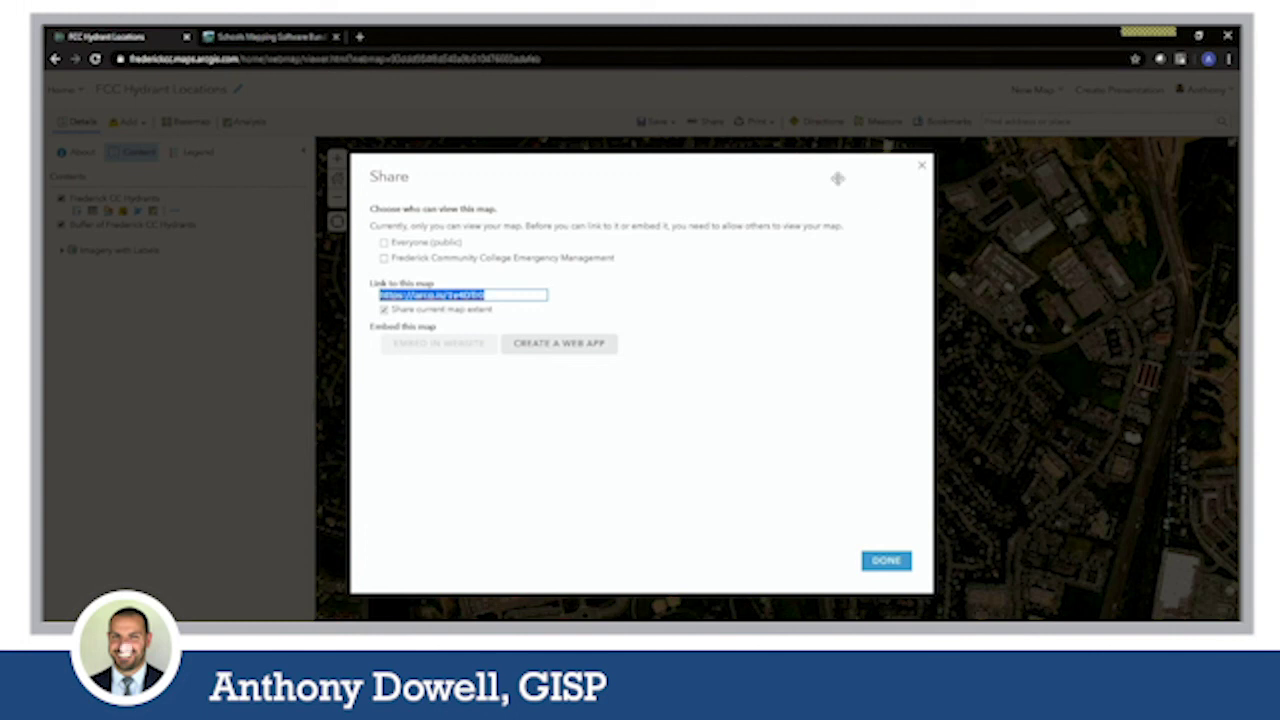
left_click_drag(831, 171, 811, 171)
left_click(872, 562)
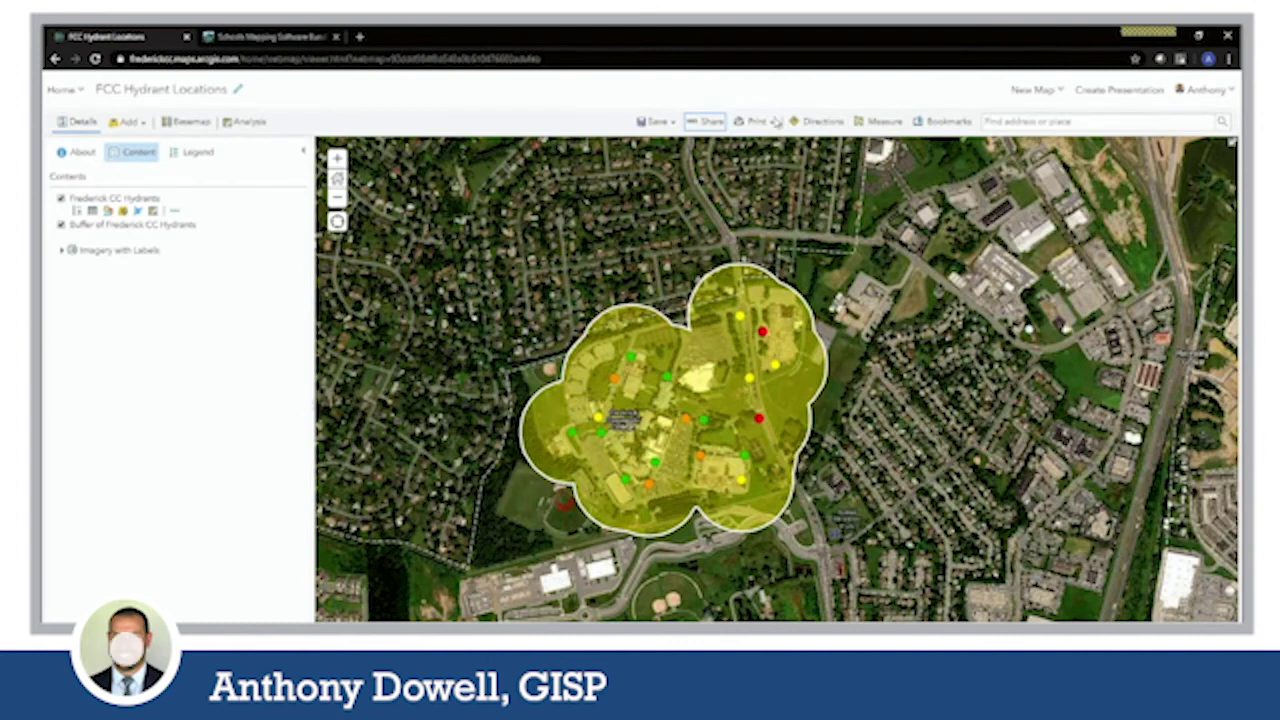
left_click(773, 124)
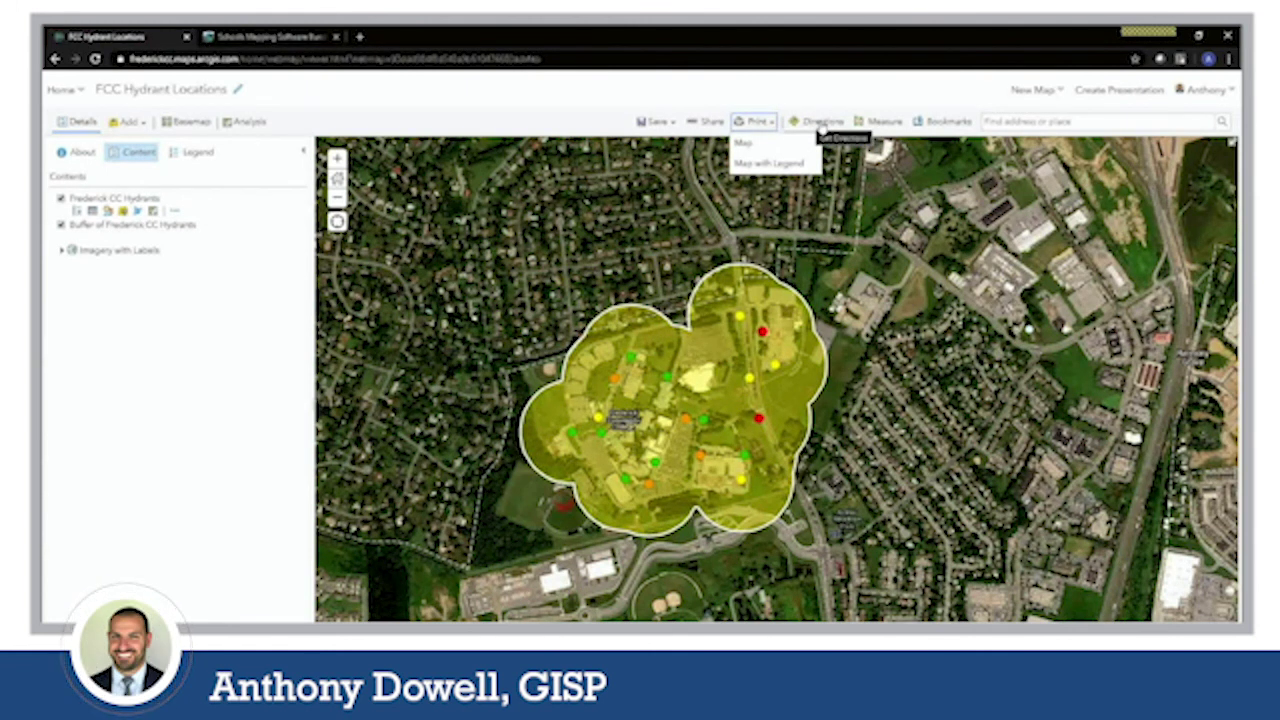
left_click(871, 124)
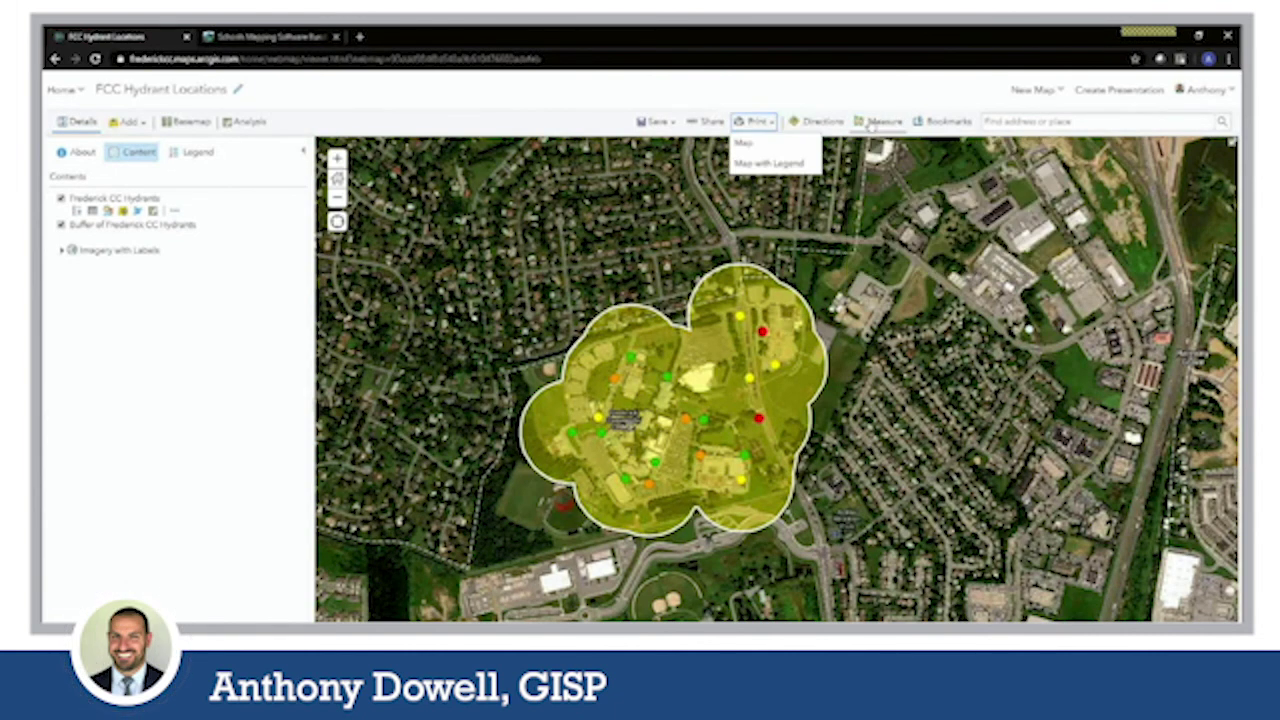
Measure the distance in feet from a yellow hydrant to the red hydrant south of it, and close the measurement.
left_click(871, 124)
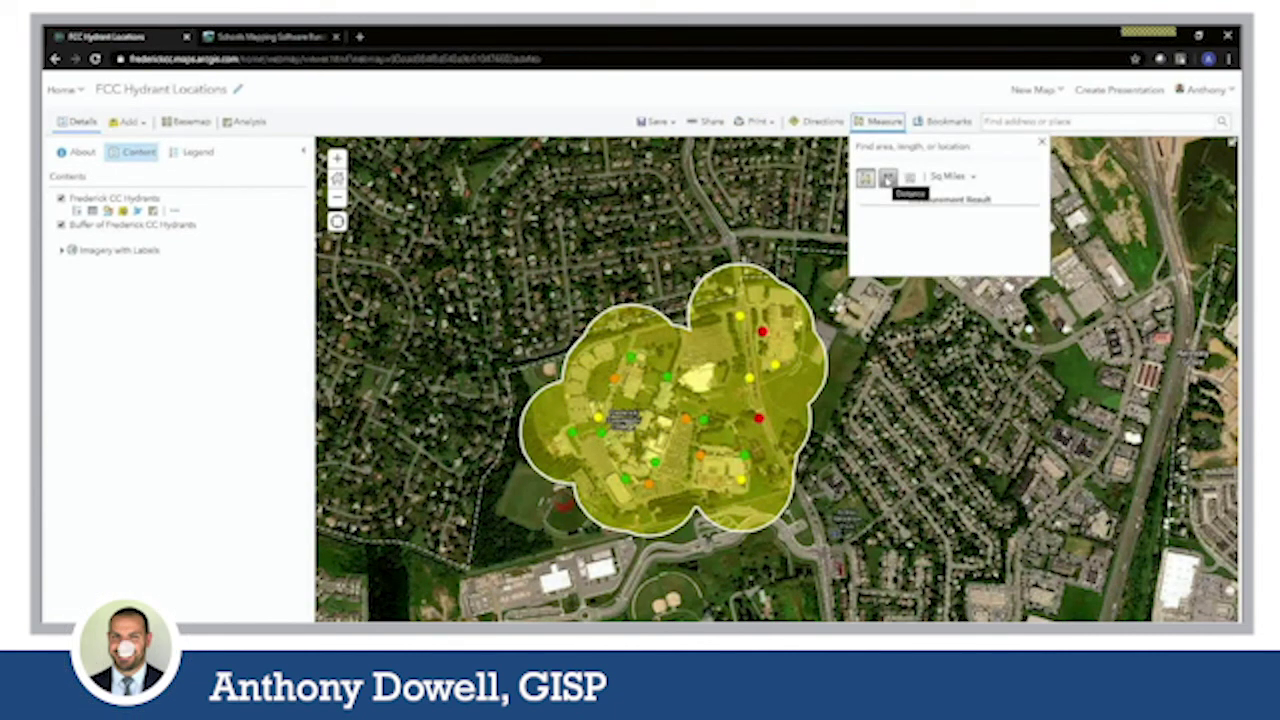
left_click(888, 178)
left_click(940, 177)
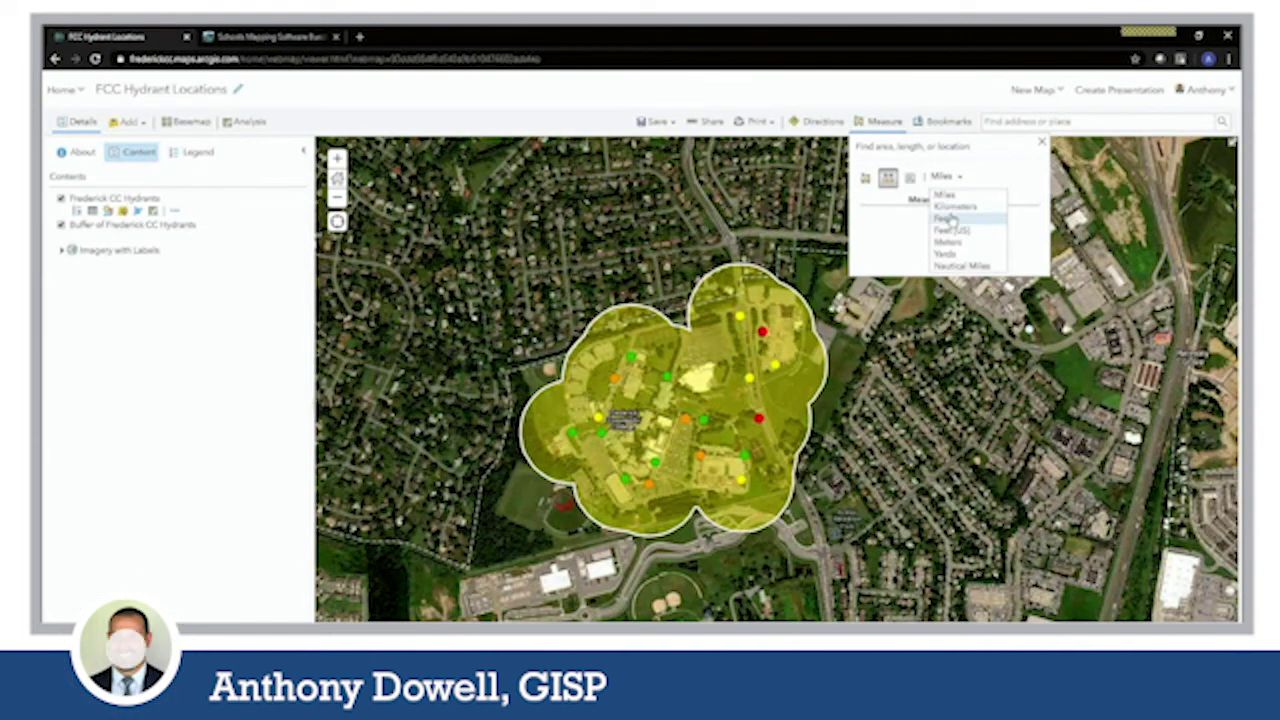
left_click(942, 218)
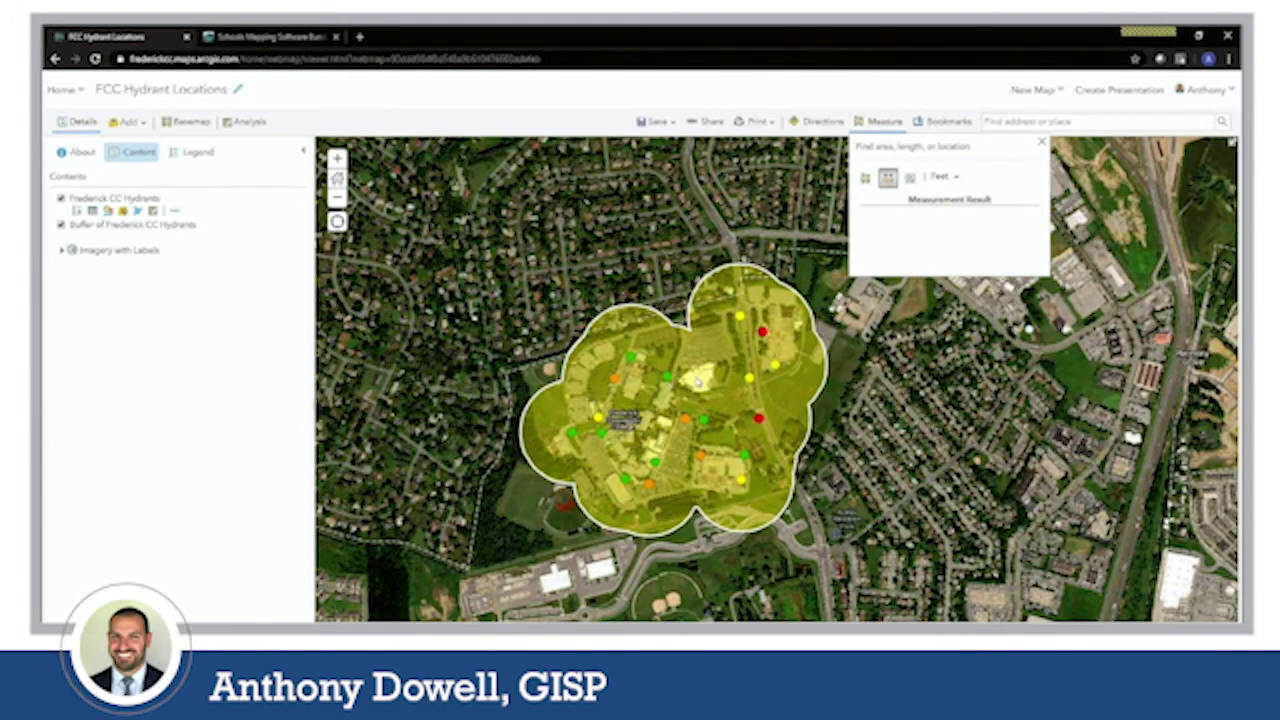
left_click(750, 378)
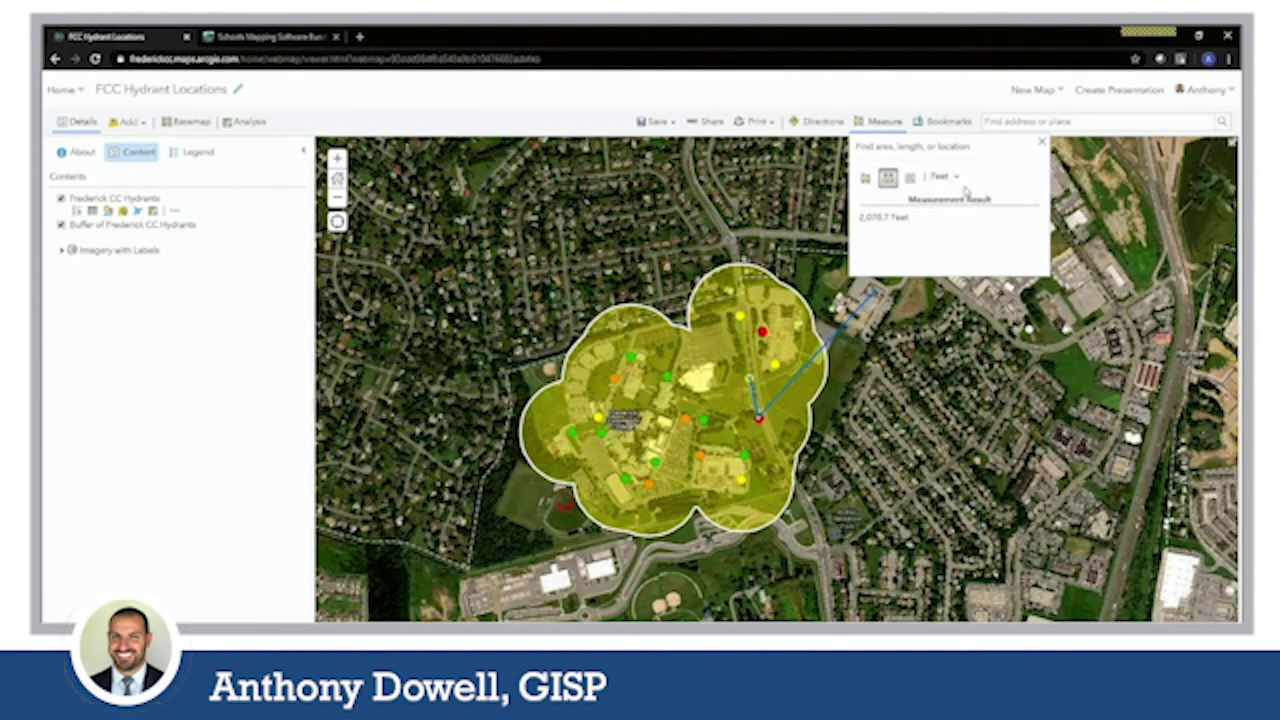
left_click(1041, 142)
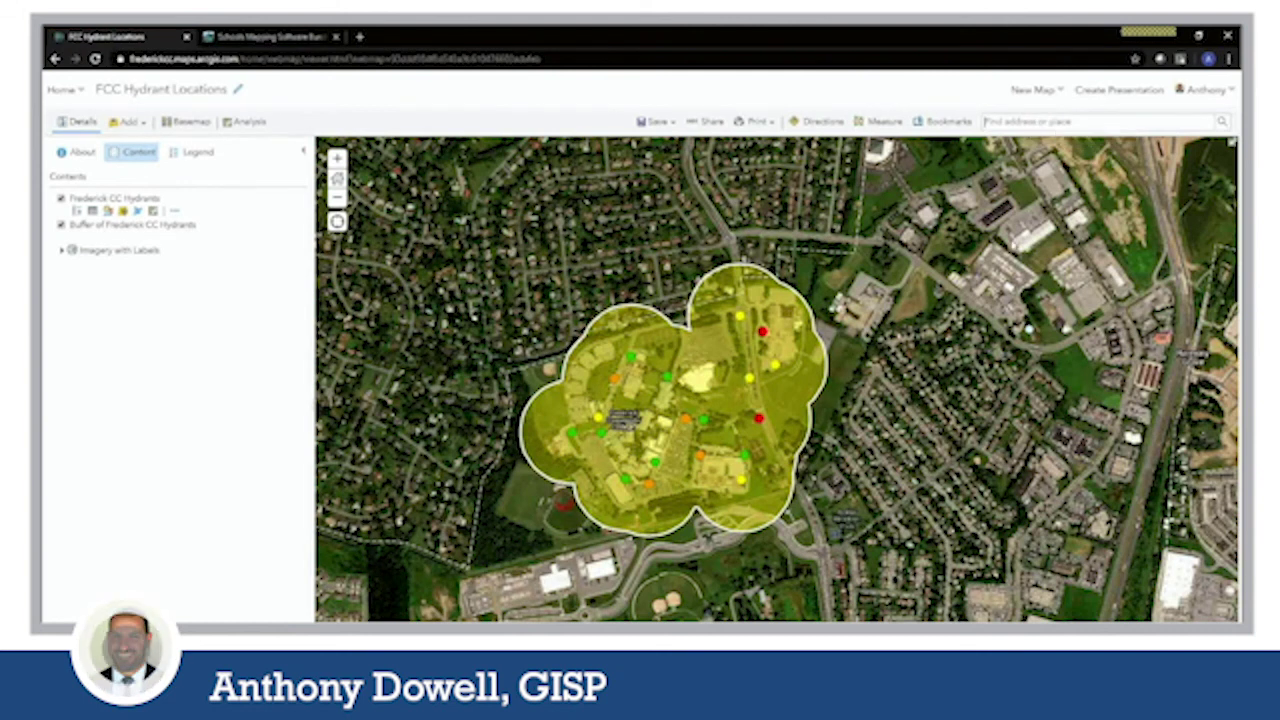
Bookmark a closer view of the campus hydrants and buffer as FCC Extent.
left_click_drag(1005, 251, 870, 279)
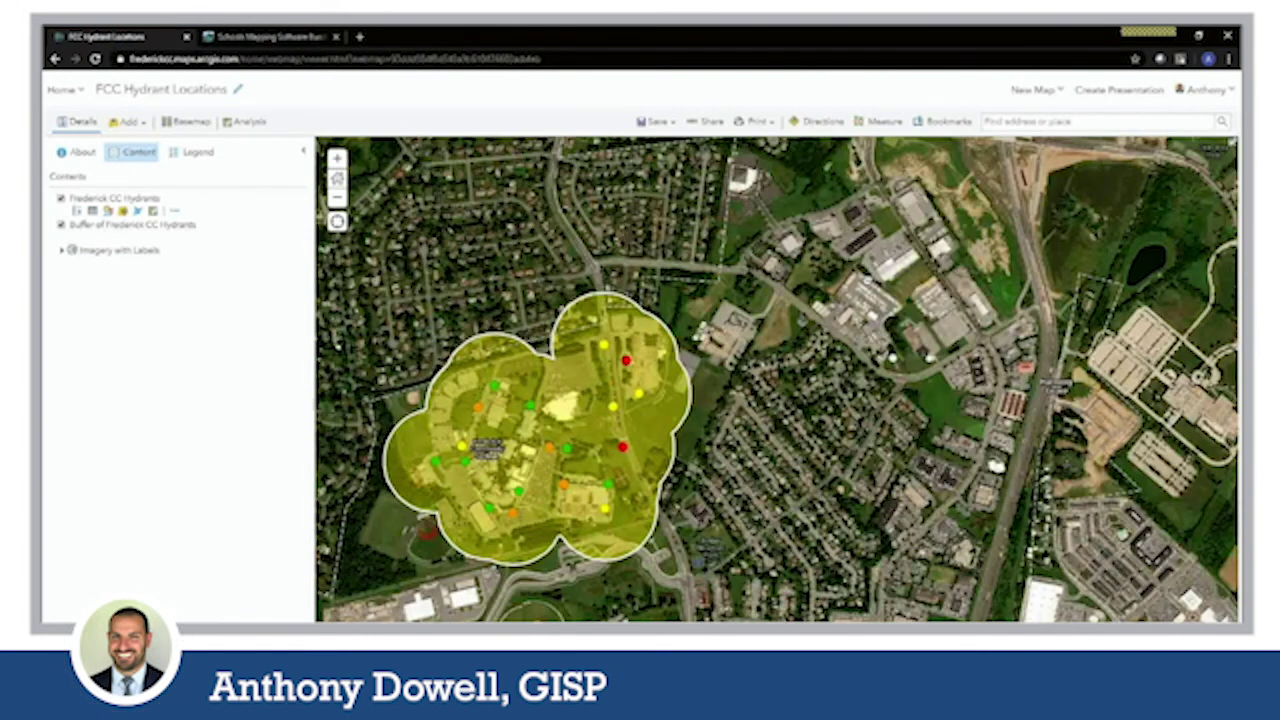
left_click_drag(892, 358, 677, 375)
left_click_drag(409, 334, 847, 313)
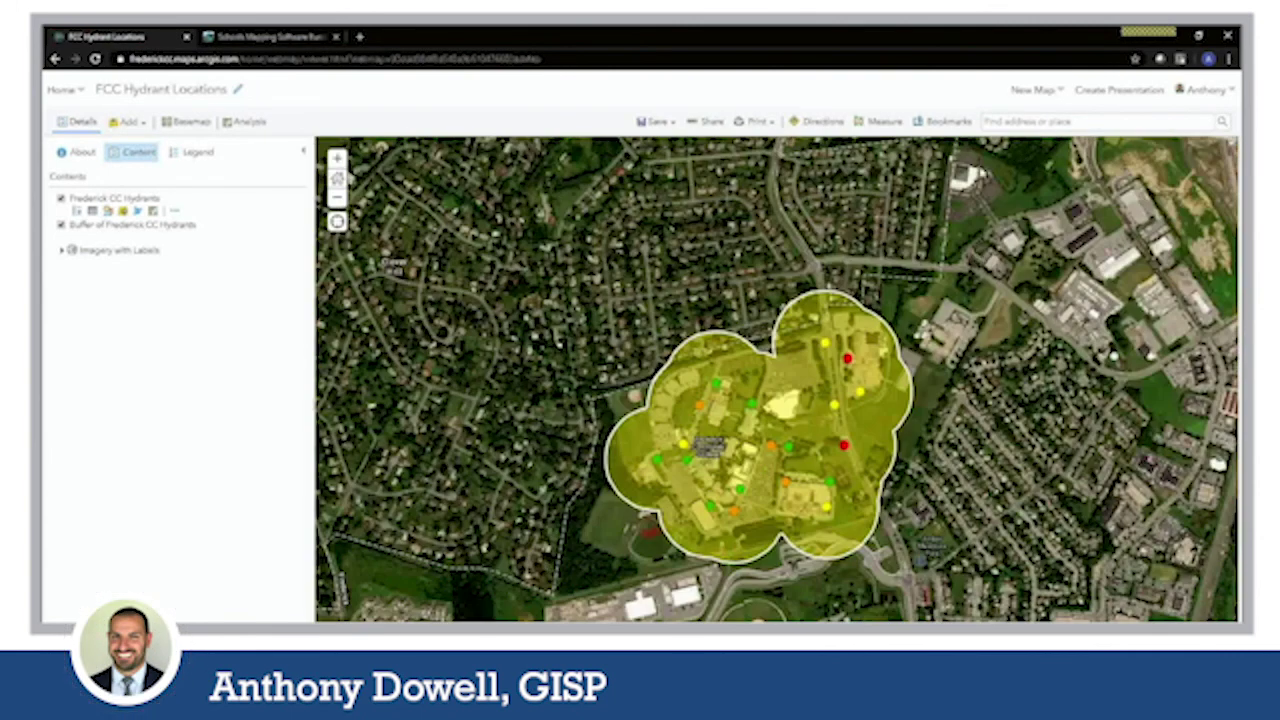
scroll(847, 313, "up", 1)
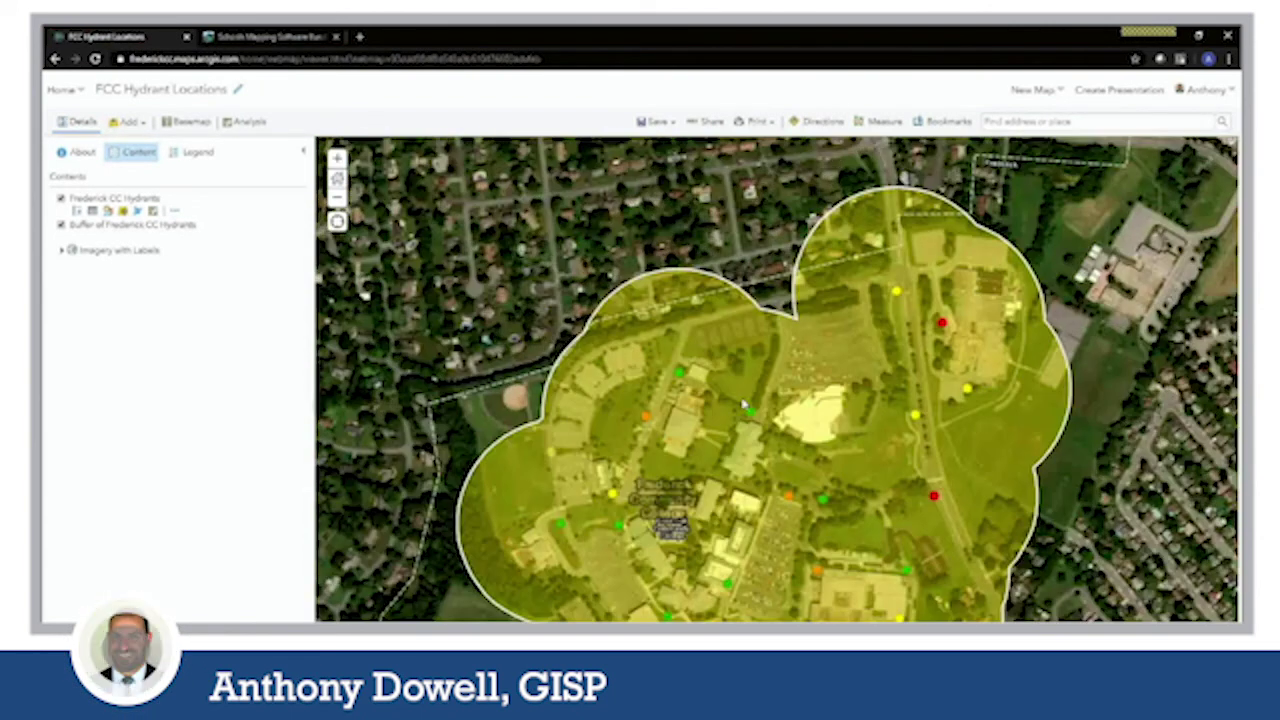
left_click_drag(735, 425, 719, 381)
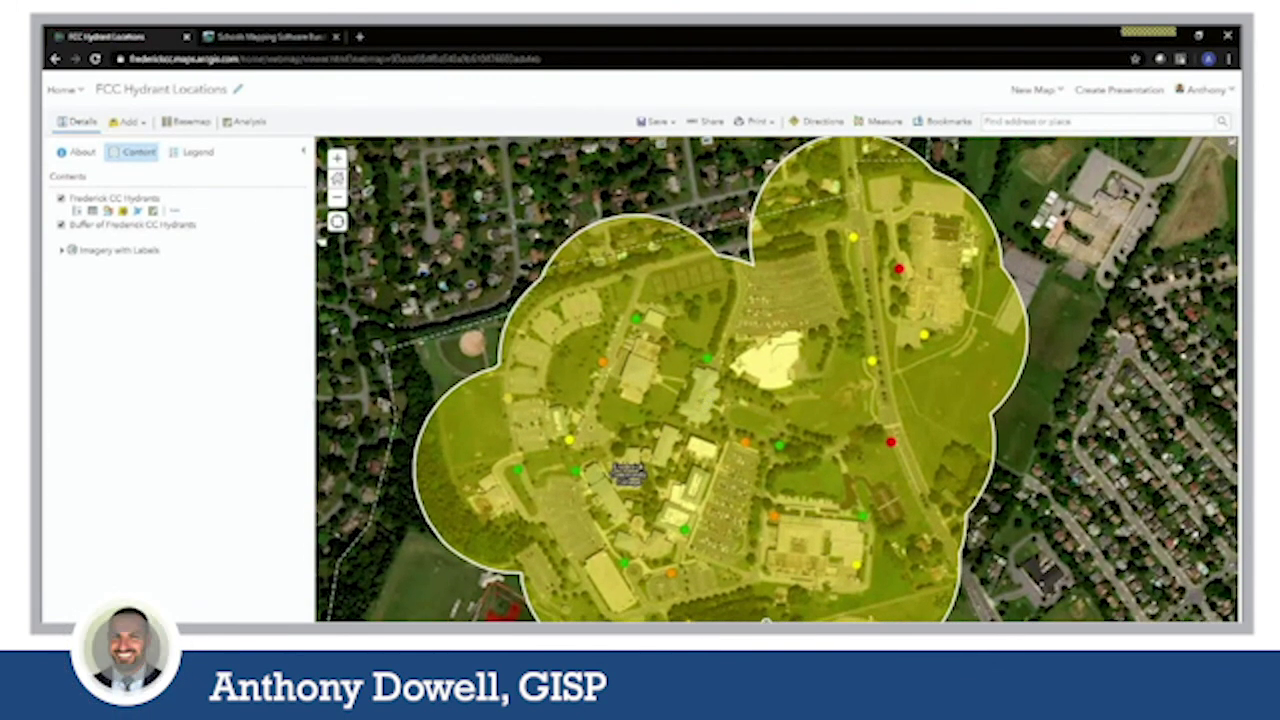
left_click(948, 122)
left_click(958, 177)
type("FCC Camp")
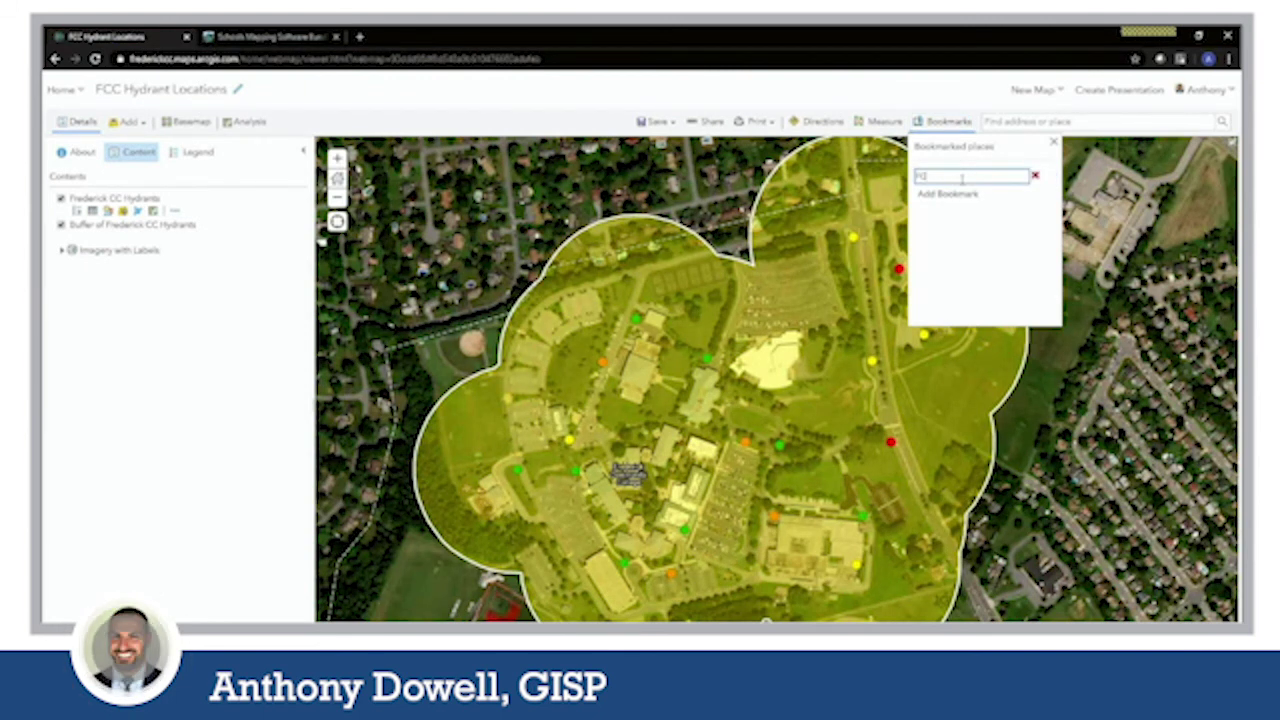
key("Return")
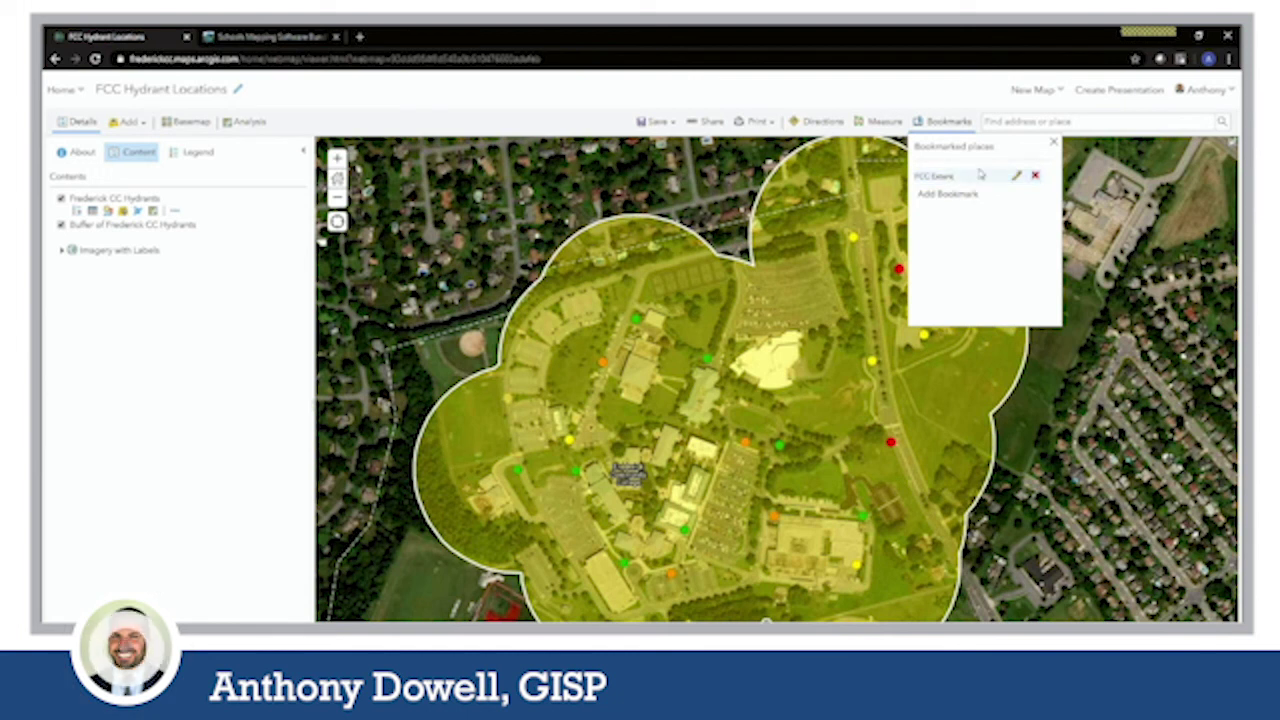
left_click(1053, 143)
Test the FCC Extent bookmark by returning to it from a distant area northeast of the campus.
scroll(657, 469, "down", 2)
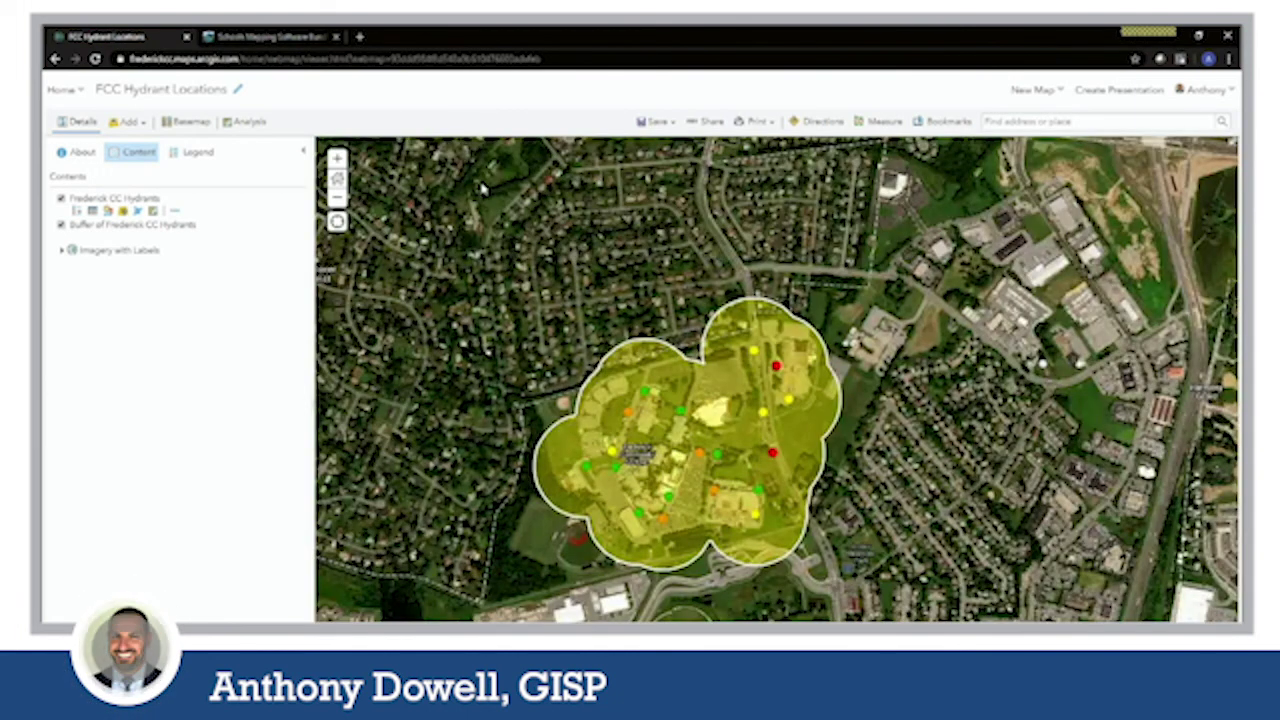
left_click_drag(485, 196, 565, 405)
scroll(504, 286, "down", 1)
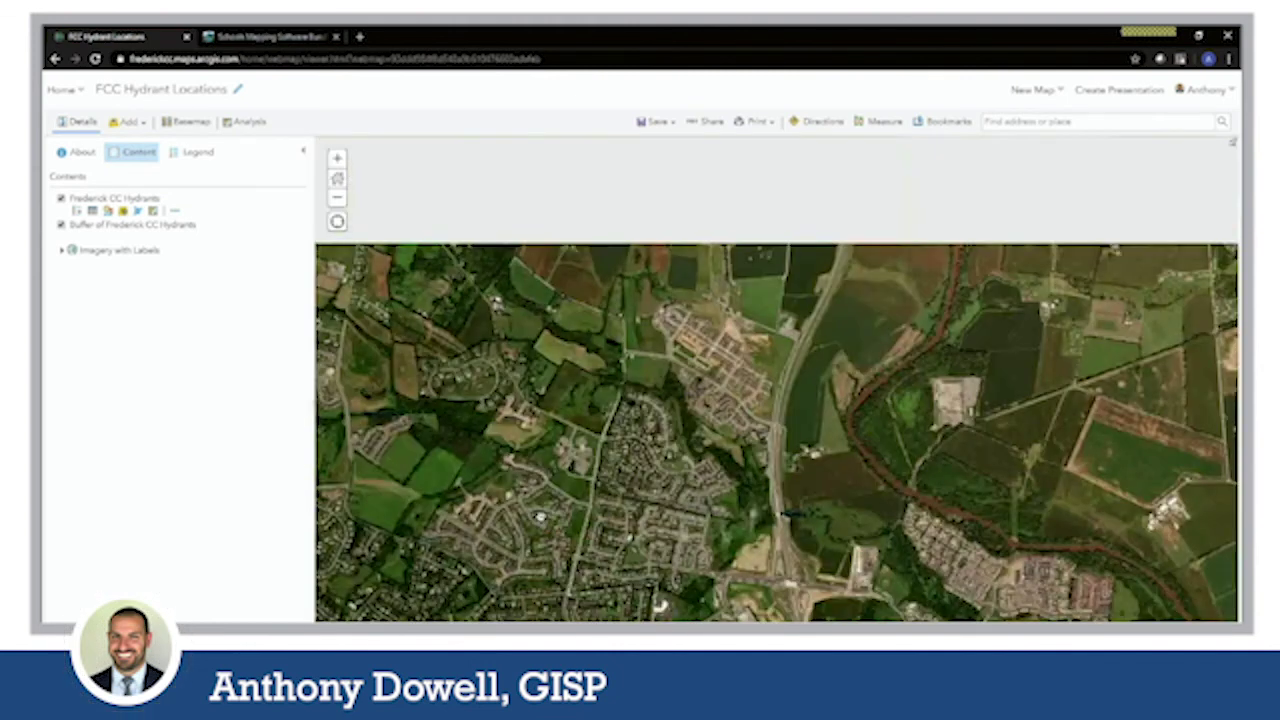
left_click_drag(1035, 233, 573, 328)
left_click_drag(923, 240, 552, 375)
left_click_drag(795, 284, 452, 331)
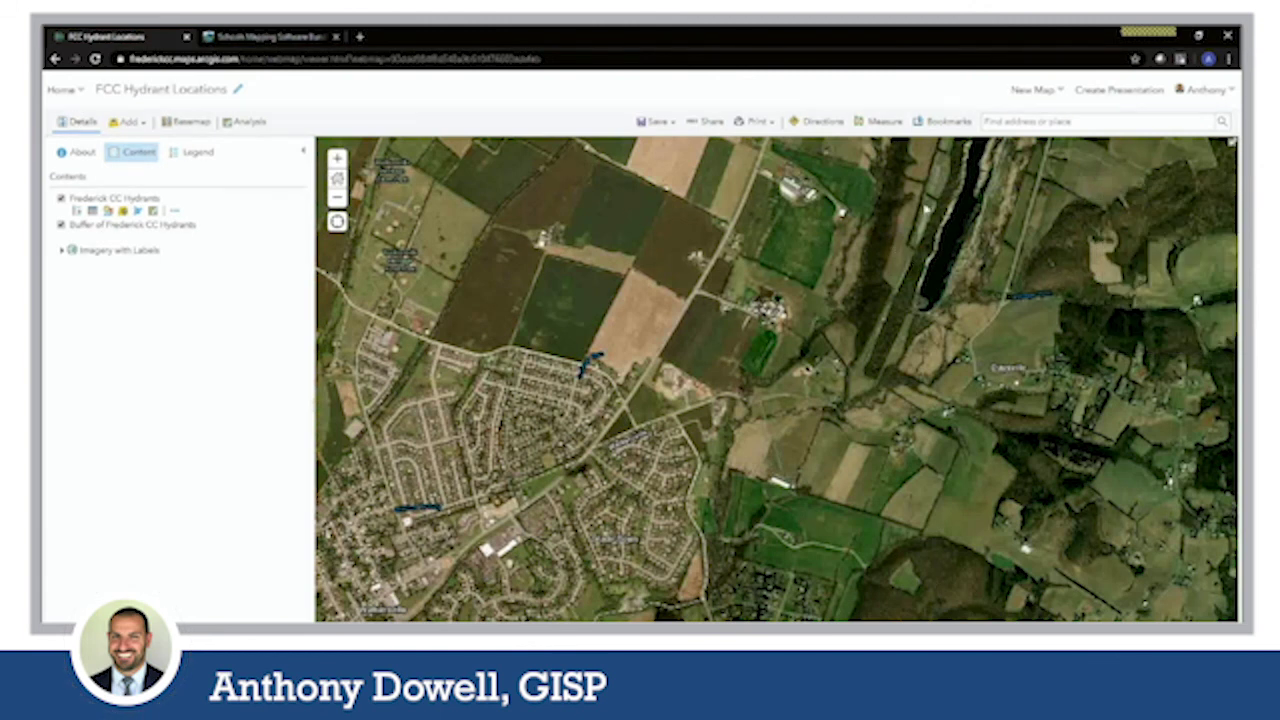
left_click(942, 121)
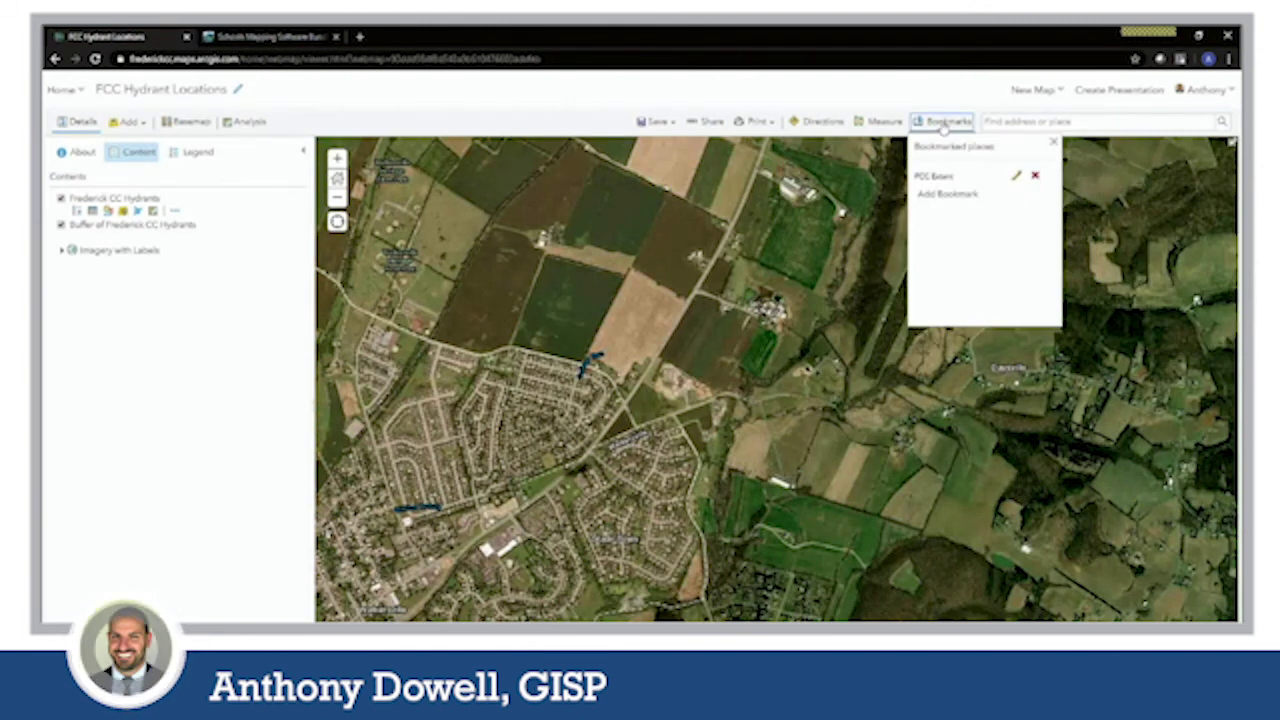
left_click(930, 176)
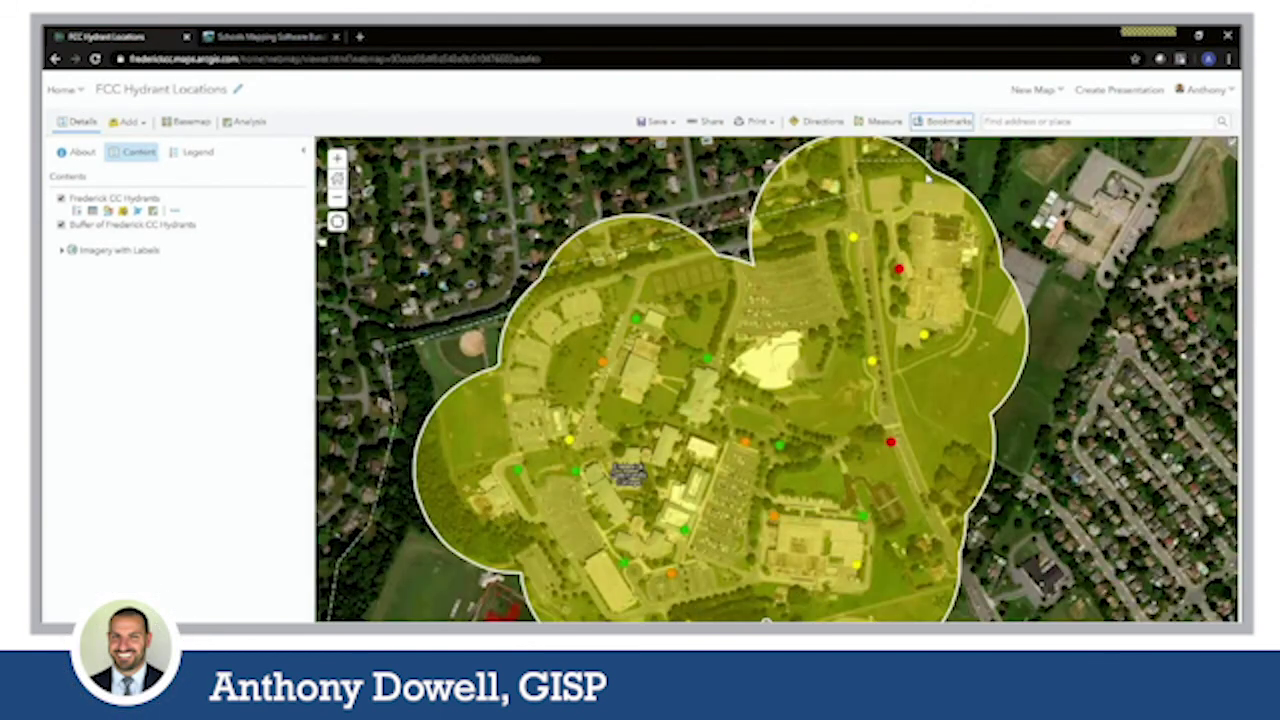